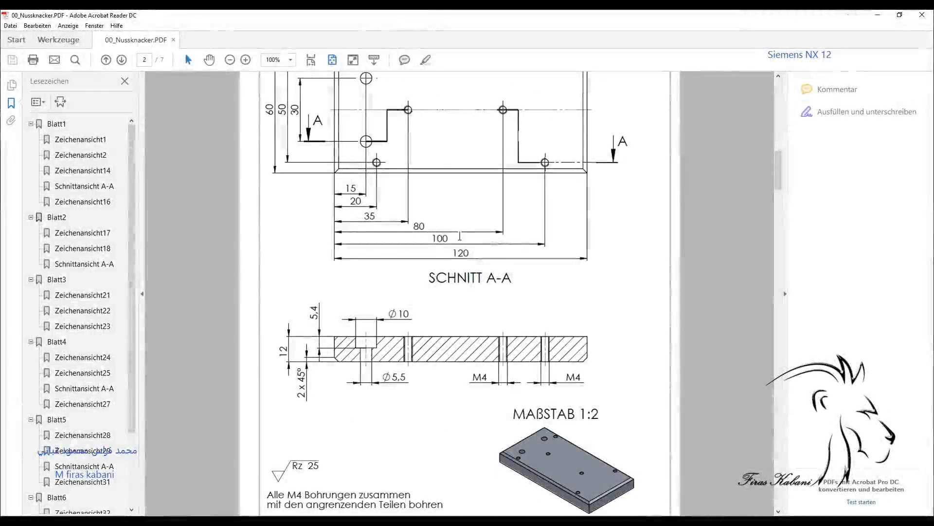
# Switch to Siemens NX 12 and create a sketch on the XY datum plane
pyautogui.hotkey('alt', 'Tab')
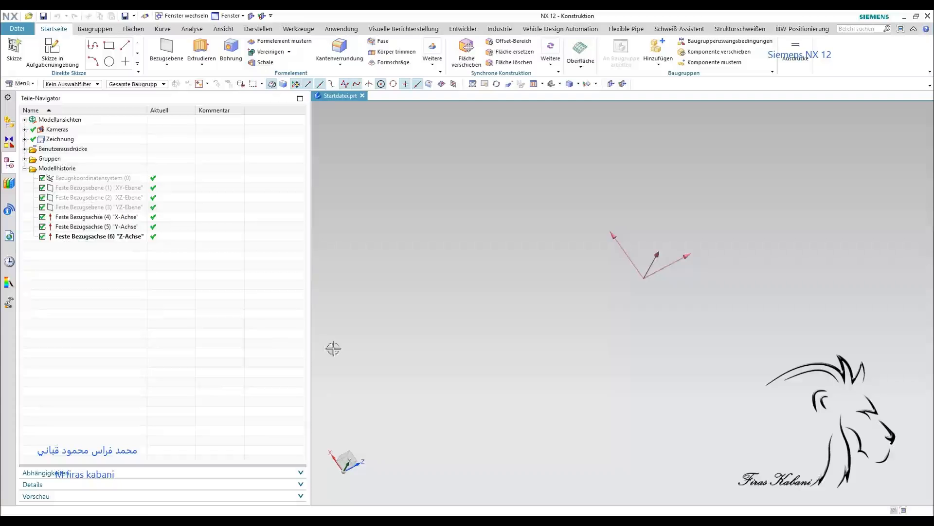
pyautogui.click(14, 48)
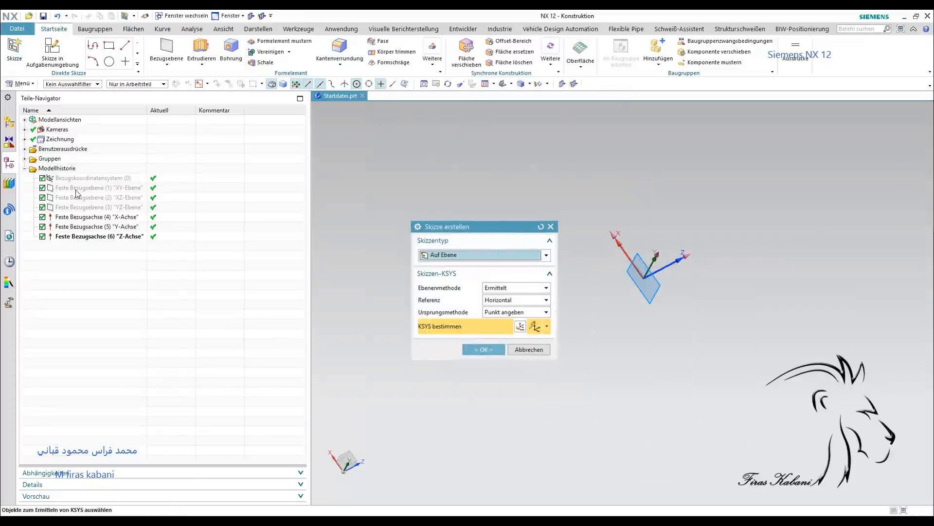
pyautogui.click(78, 187)
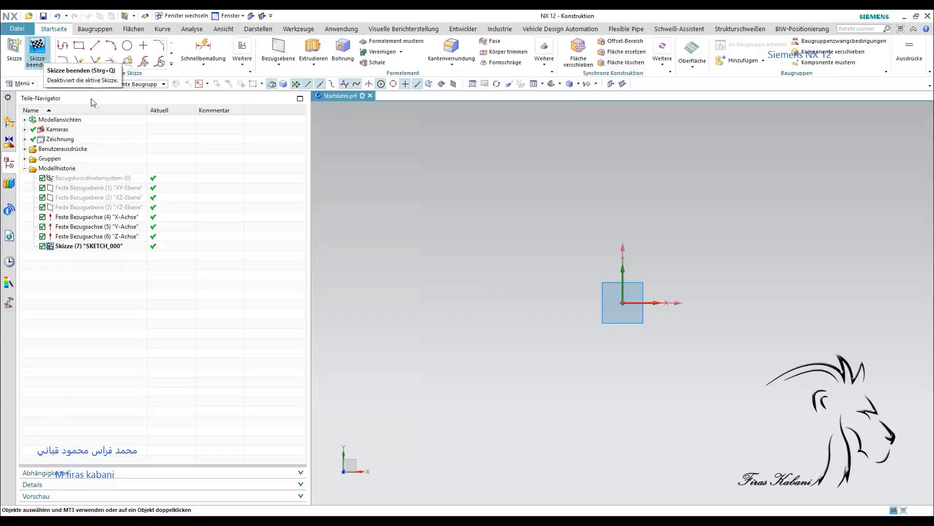
# Sketch a rectangle with one corner on the origin, about 39 mm wide and 22 mm high
pyautogui.click(79, 45)
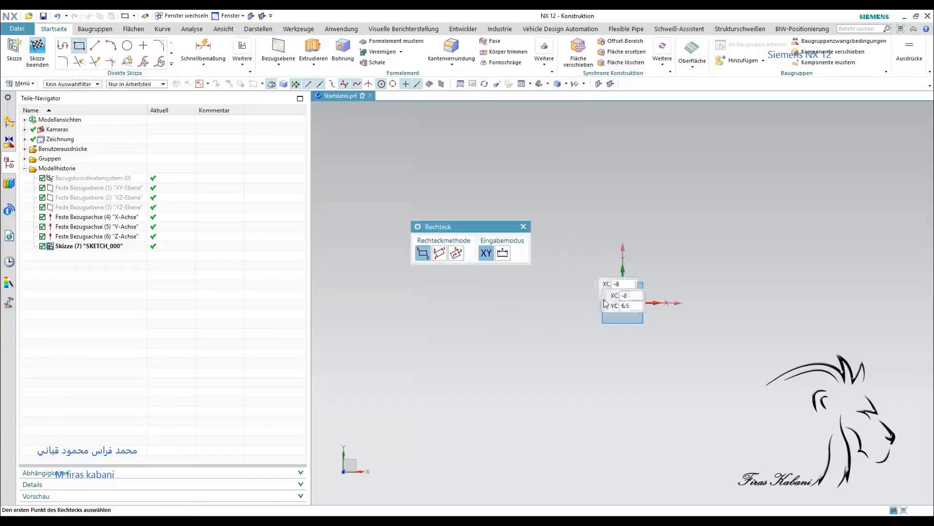
pyautogui.click(623, 303)
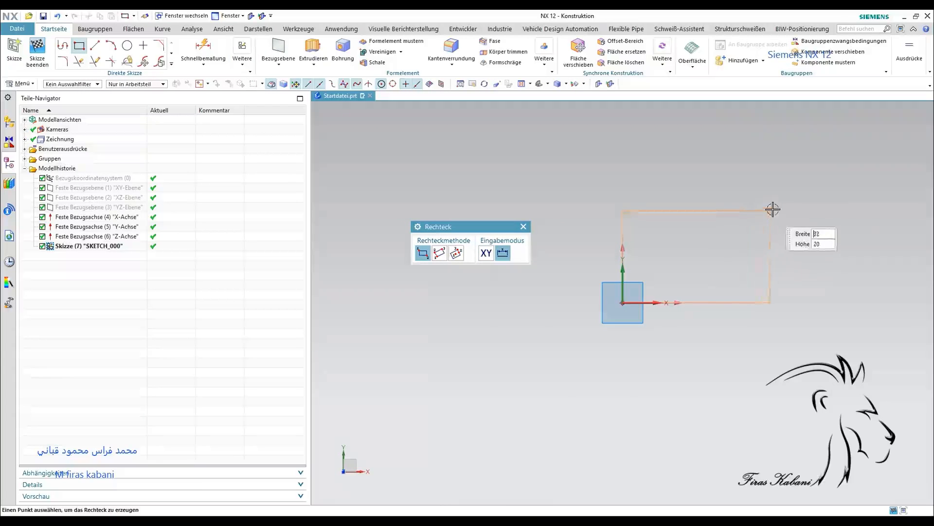
pyautogui.click(803, 202)
pyautogui.press('Escape')
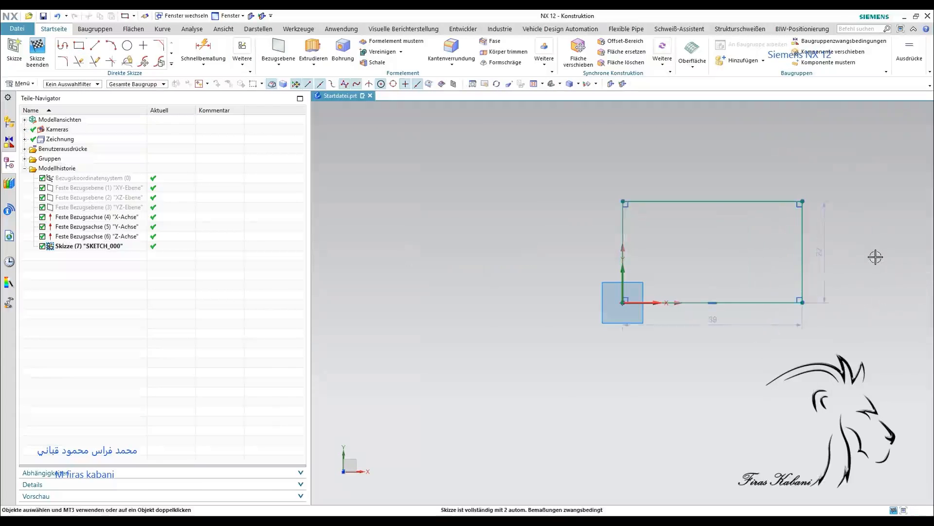
# Align the view to the sketch and set the rectangle's width to 120 mm
pyautogui.moveTo(876, 257)
pyautogui.mouseDown(button='middle')
pyautogui.moveTo(847, 263)
pyautogui.moveTo(878, 270)
pyautogui.moveTo(686, 357)
pyautogui.mouseUp(button='middle')
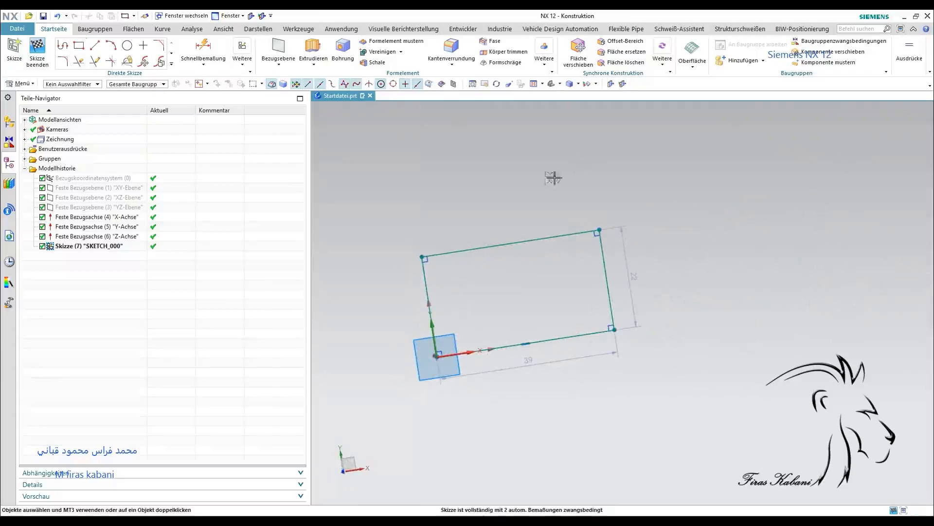
pyautogui.rightClick(534, 185)
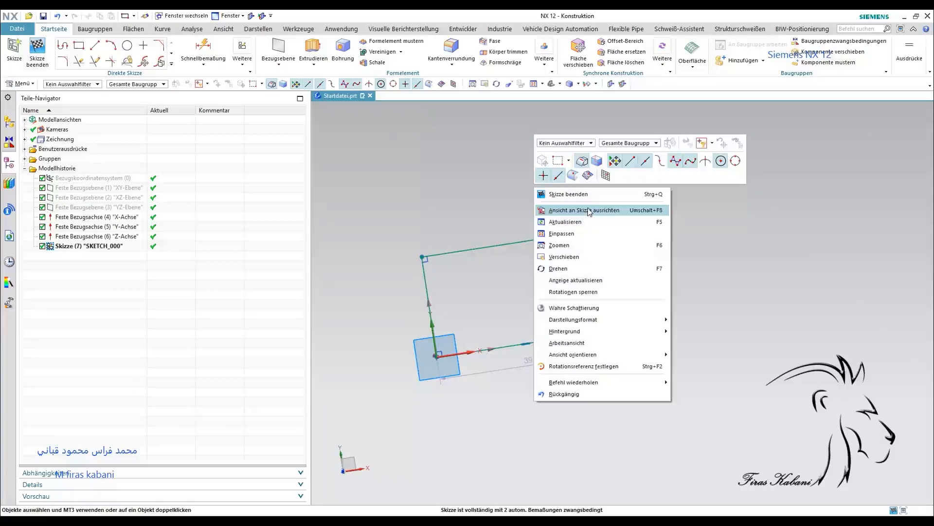
pyautogui.click(588, 210)
pyautogui.scroll(-4, 886, 311)
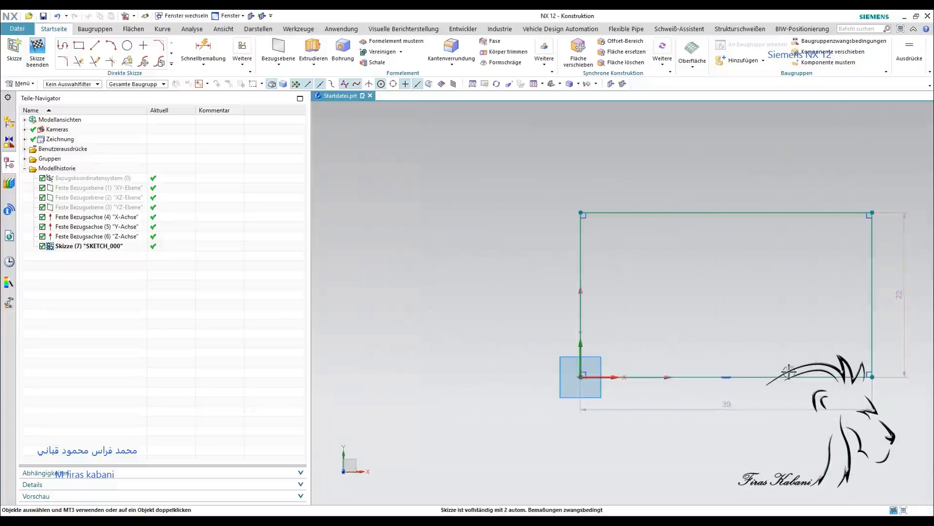
pyautogui.doubleClick(711, 402)
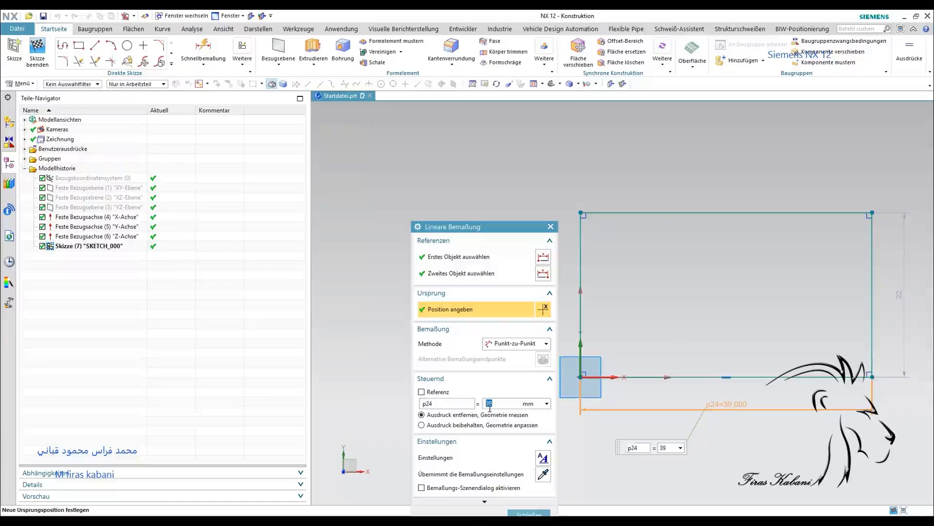
pyautogui.press('Return')
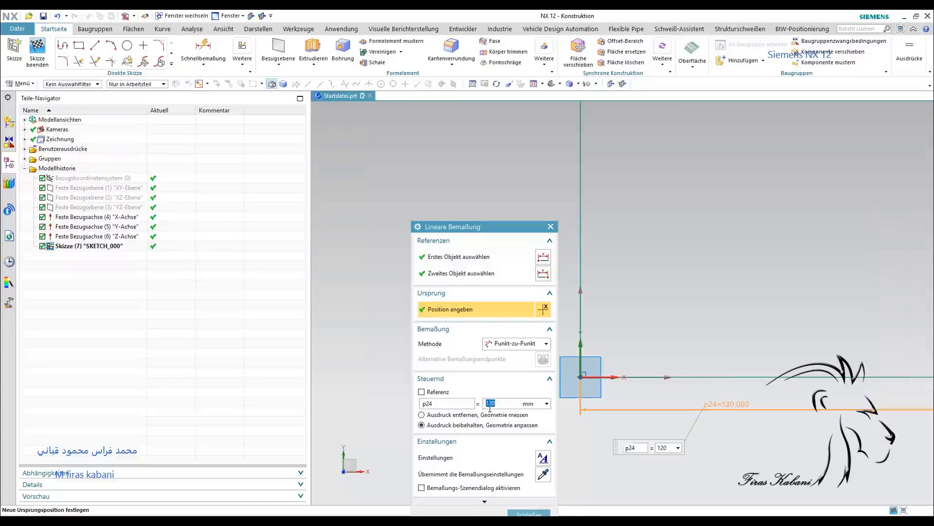
# Set the rectangle's height to 60 mm and finish the sketch
pyautogui.scroll(-6, 814, 370)
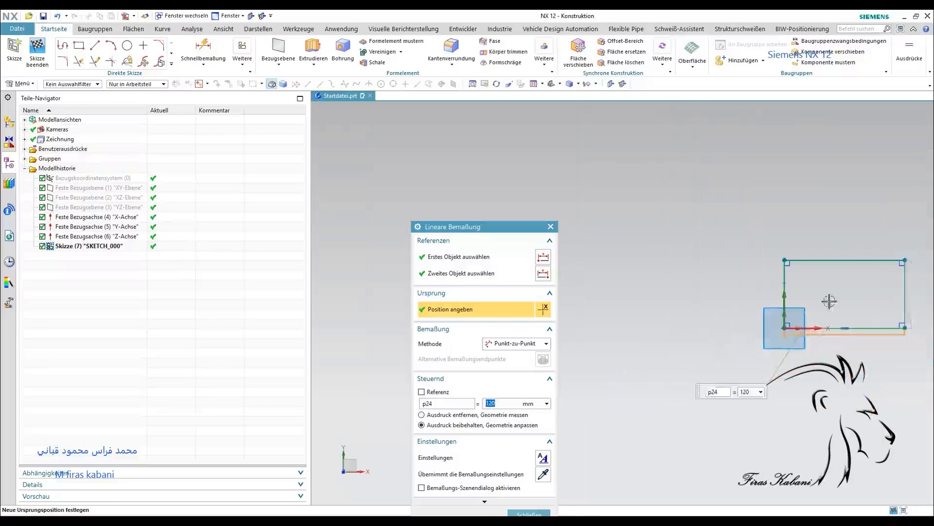
pyautogui.moveTo(863, 289)
pyautogui.keyDown('shift'); pyautogui.mouseDown(button='middle')
pyautogui.moveTo(848, 303)
pyautogui.moveTo(740, 319)
pyautogui.mouseUp(button='middle'); pyautogui.keyUp('shift')
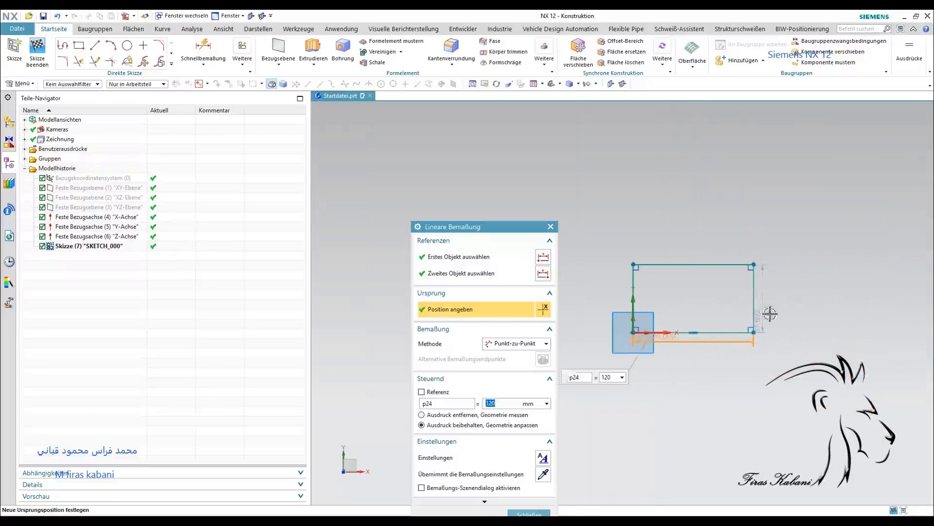
pyautogui.click(762, 309)
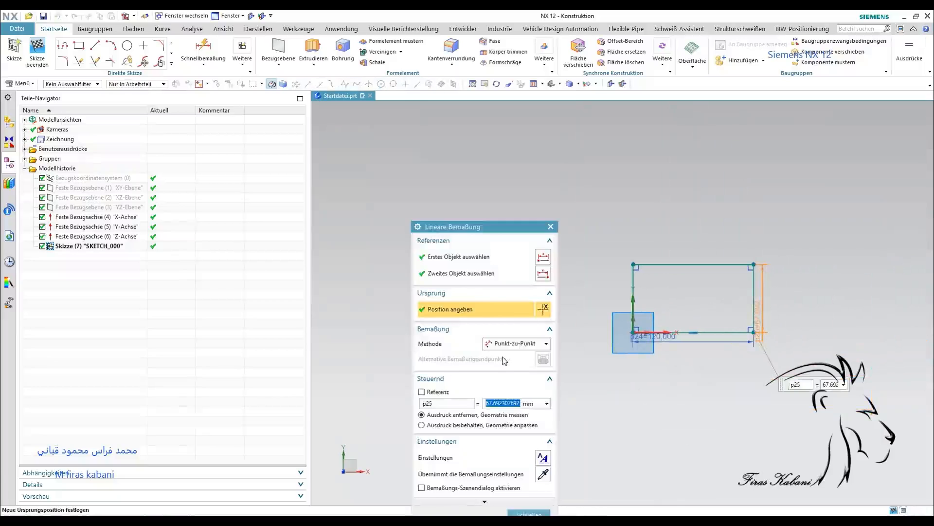
pyautogui.write('60')
pyautogui.press('Return')
pyautogui.click(529, 513)
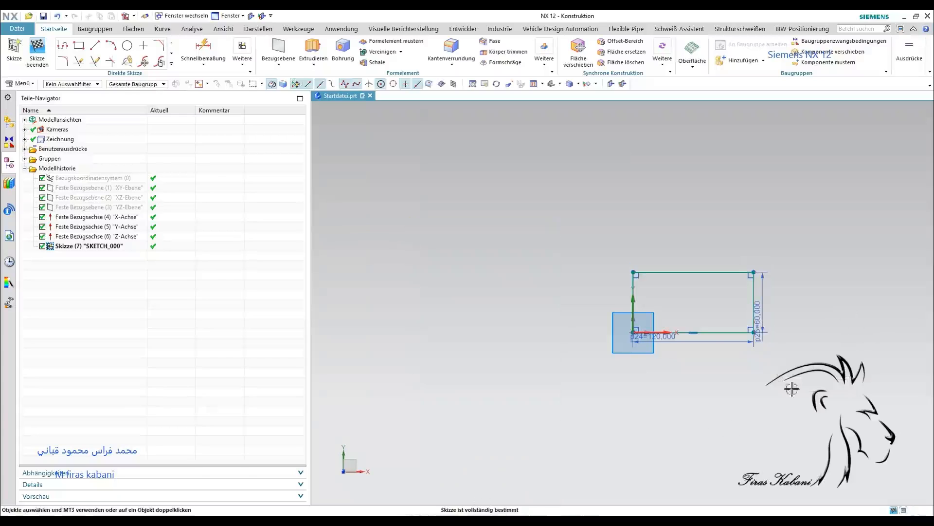
pyautogui.click(35, 64)
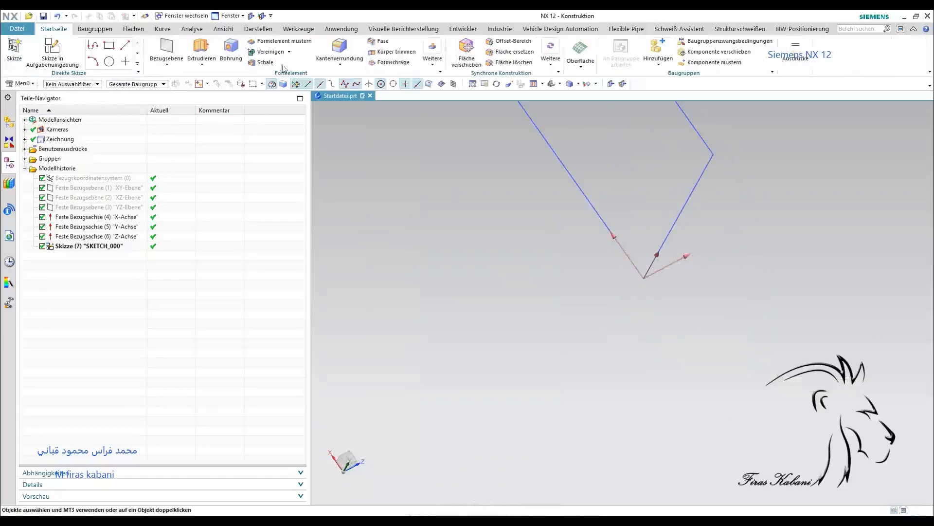
# Extrude the rectangle from 0 to 12 mm to form the plate
pyautogui.click(201, 49)
pyautogui.click(699, 182)
pyautogui.moveTo(740, 200); pyautogui.dragTo(543, 277, button='middle')
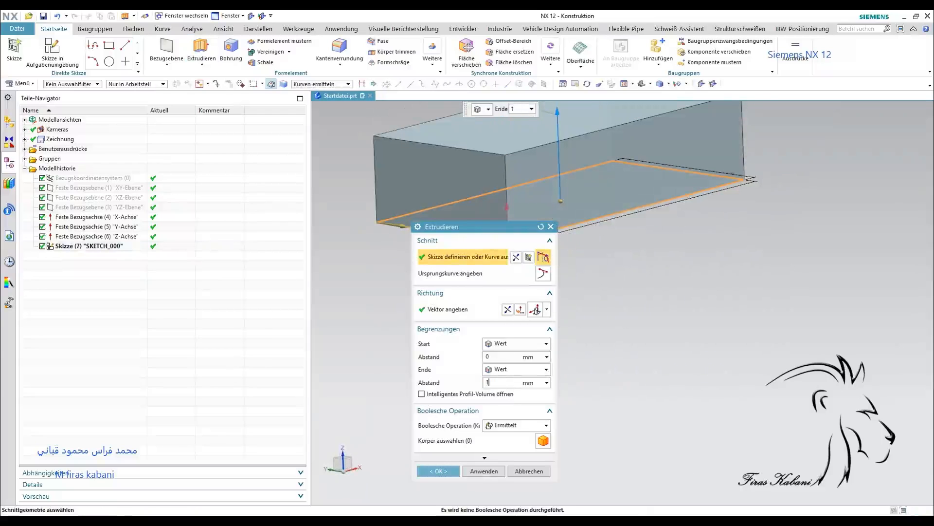
pyautogui.write('12')
pyautogui.press('Return')
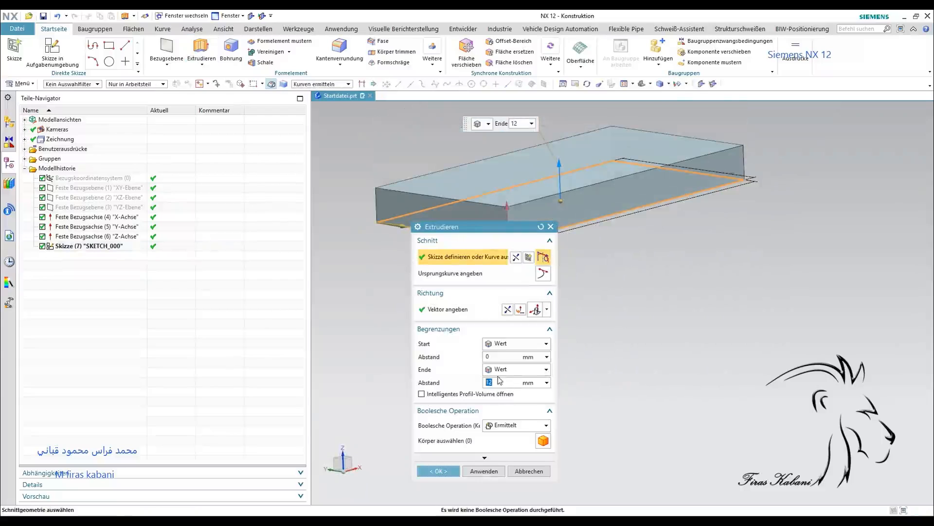
pyautogui.click(435, 471)
# Create a task-environment sketch on the plate's top face and leave the Profile command
pyautogui.scroll(-2, 677, 264)
pyautogui.scroll(2, 676, 262)
pyautogui.moveTo(678, 255); pyautogui.dragTo(682, 330, button='middle')
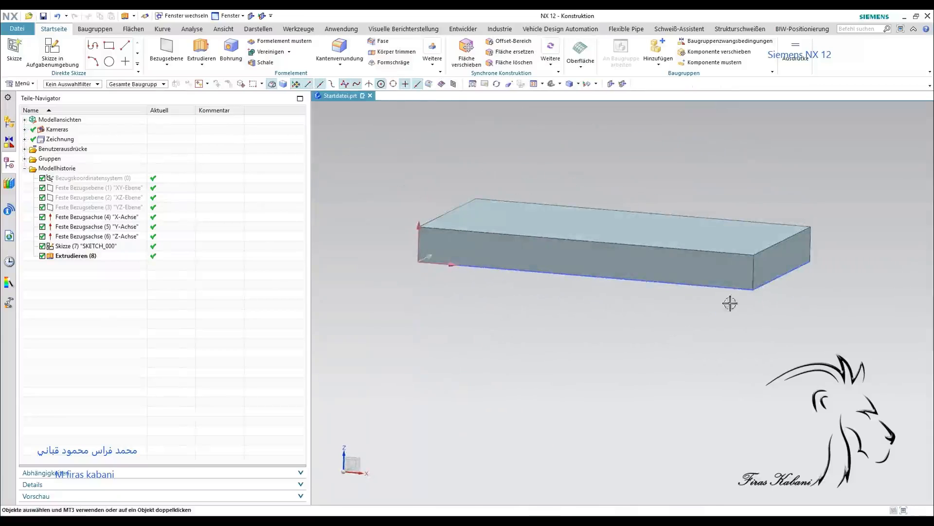
pyautogui.click(742, 234)
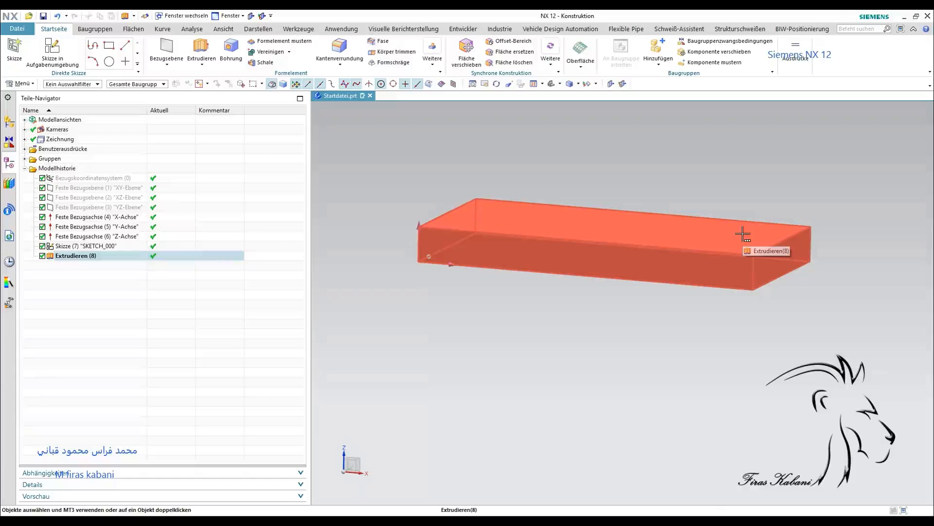
pyautogui.press('Escape')
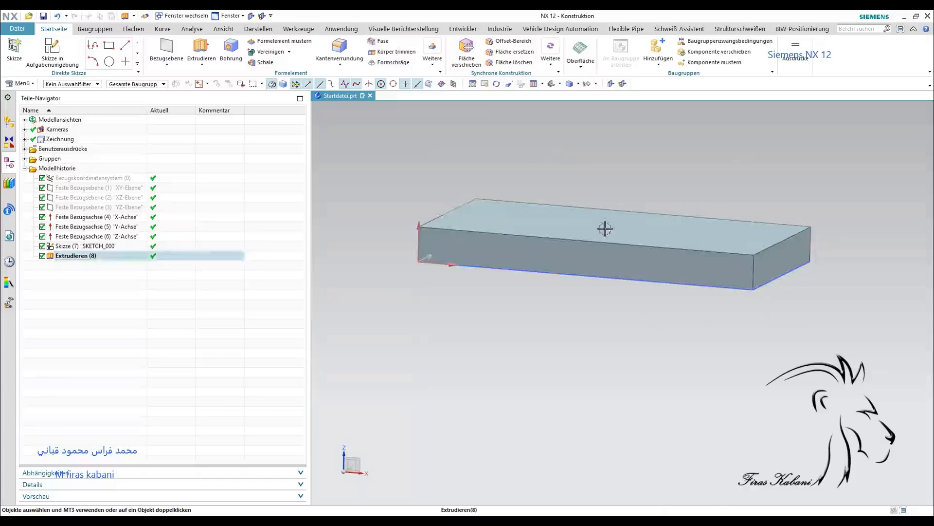
pyautogui.click(49, 48)
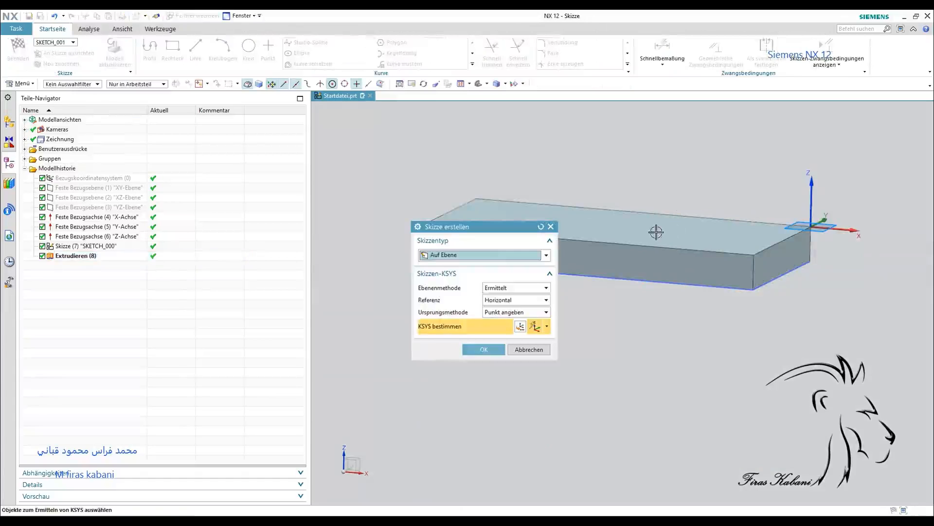
pyautogui.click(542, 218)
pyautogui.middleClick(542, 217)
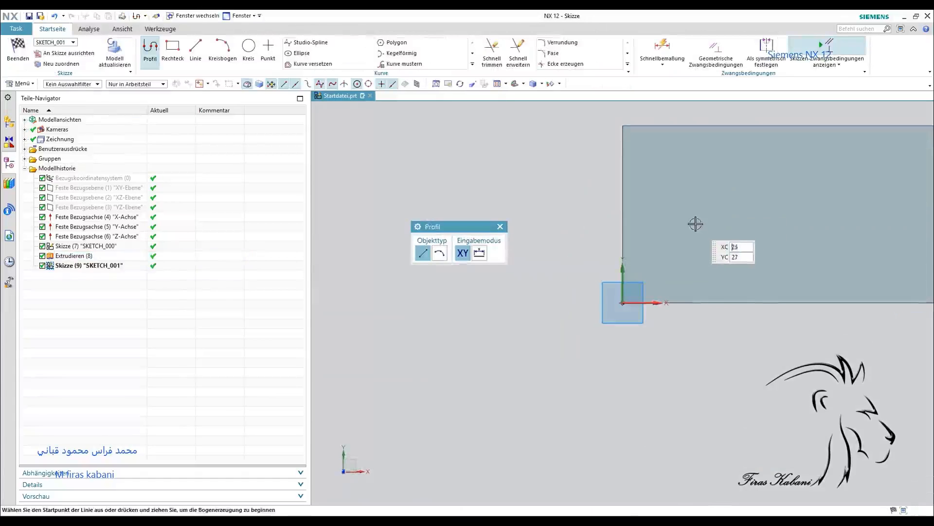
pyautogui.click(500, 226)
# Place eight sketch points on the plate's top face: four near the left end, two in the middle and two near the right end
pyautogui.click(268, 48)
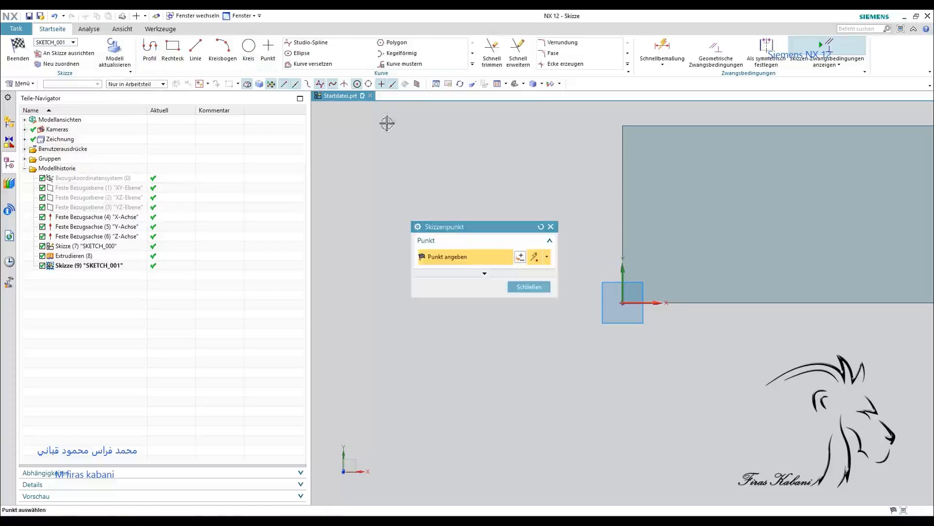
pyautogui.moveTo(674, 243)
pyautogui.keyDown('shift'); pyautogui.mouseDown(button='middle')
pyautogui.moveTo(513, 330)
pyautogui.moveTo(586, 265)
pyautogui.moveTo(569, 357)
pyautogui.mouseUp(button='middle'); pyautogui.keyUp('shift')
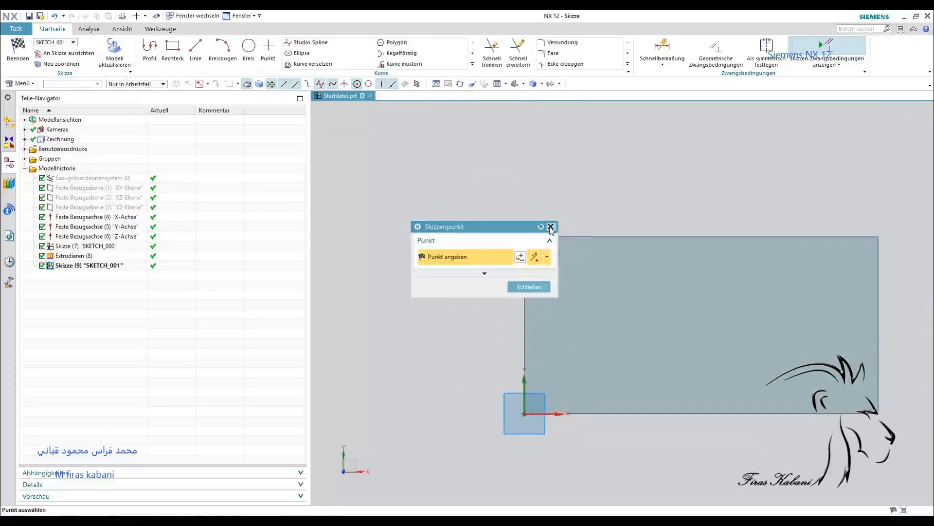
pyautogui.click(551, 227)
pyautogui.click(268, 49)
pyautogui.click(576, 302)
pyautogui.click(619, 255)
pyautogui.click(624, 378)
pyautogui.click(664, 325)
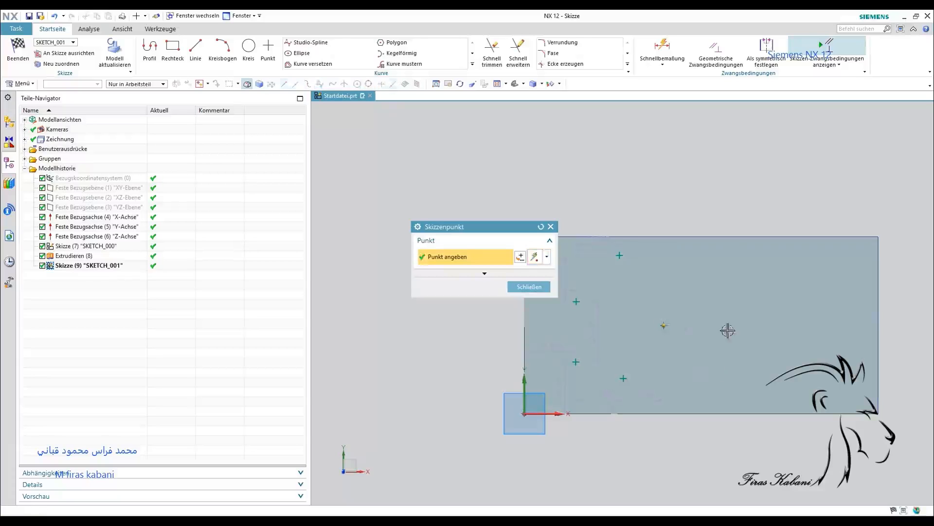
pyautogui.click(753, 323)
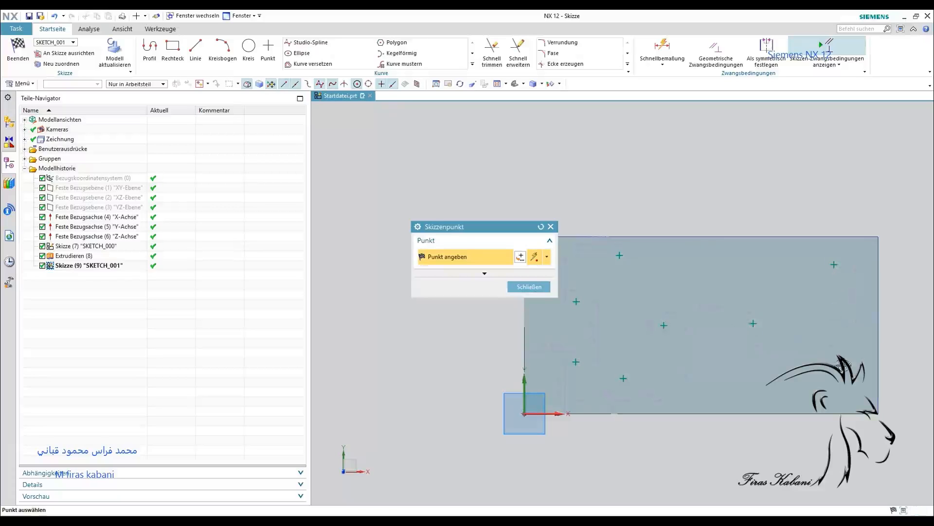
pyautogui.click(550, 226)
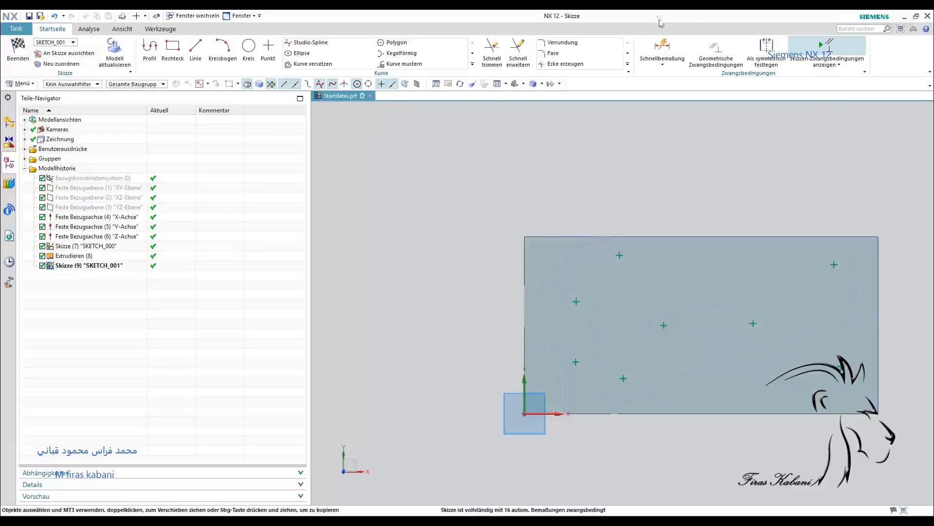
# Align the two sketch points near the plate's right end vertically with each other
pyautogui.click(663, 64)
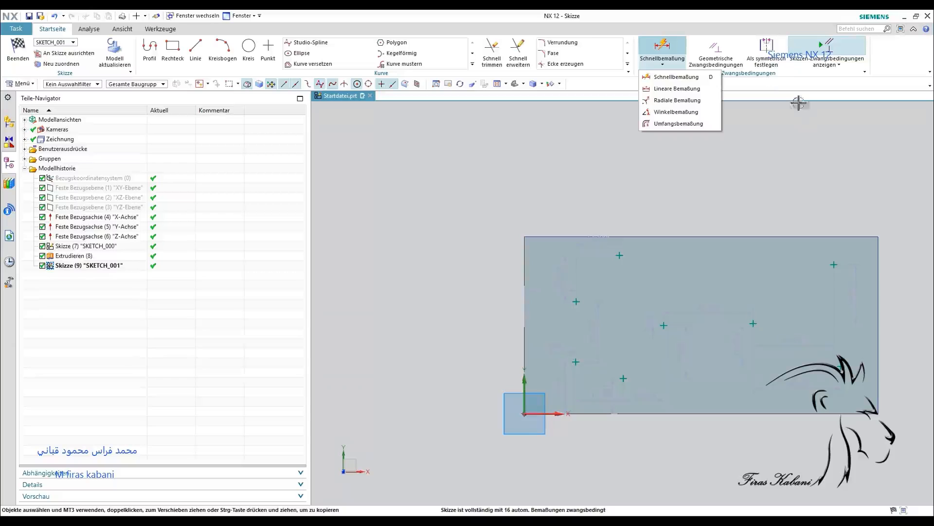
pyautogui.click(824, 104)
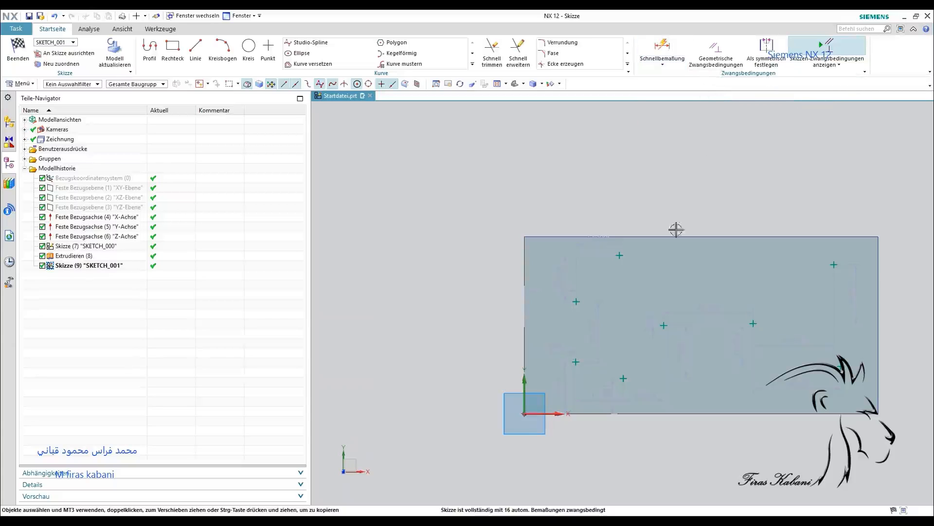
pyautogui.click(834, 265)
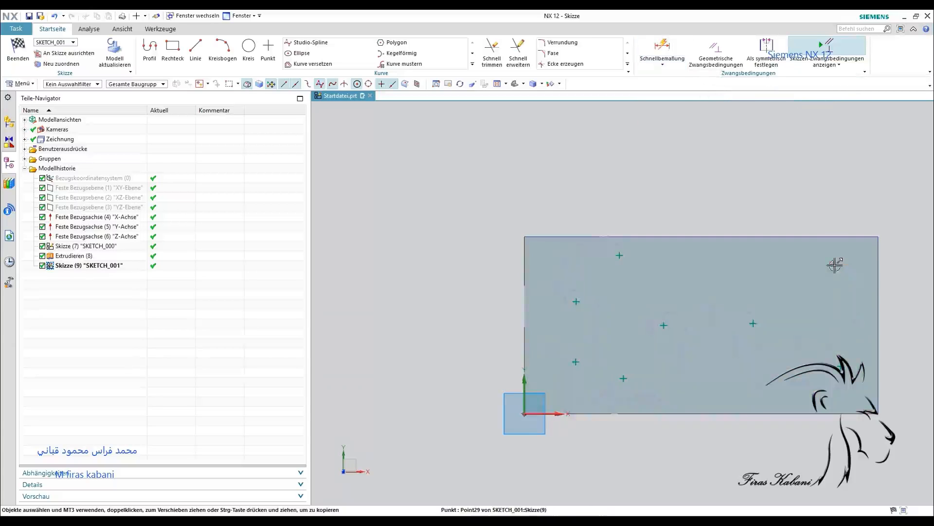
pyautogui.rightClick(843, 364)
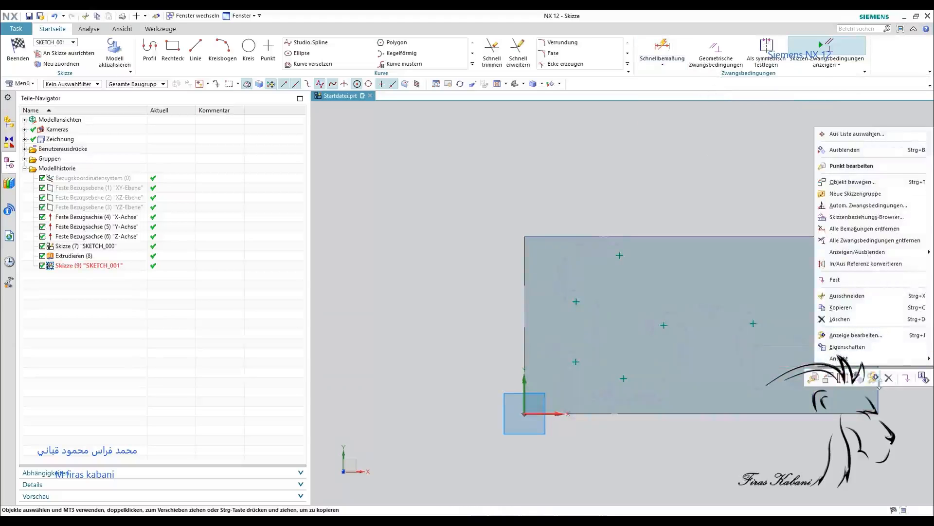
pyautogui.click(900, 438)
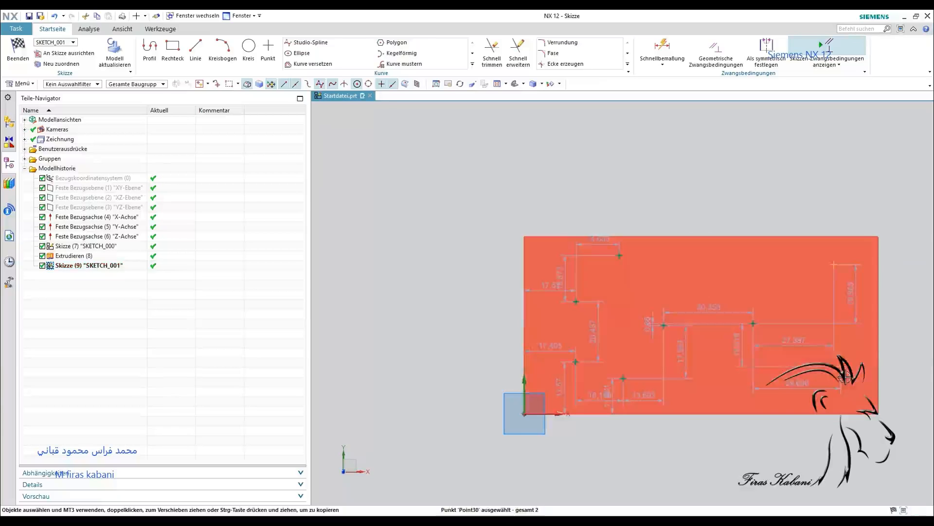
pyautogui.click(871, 377)
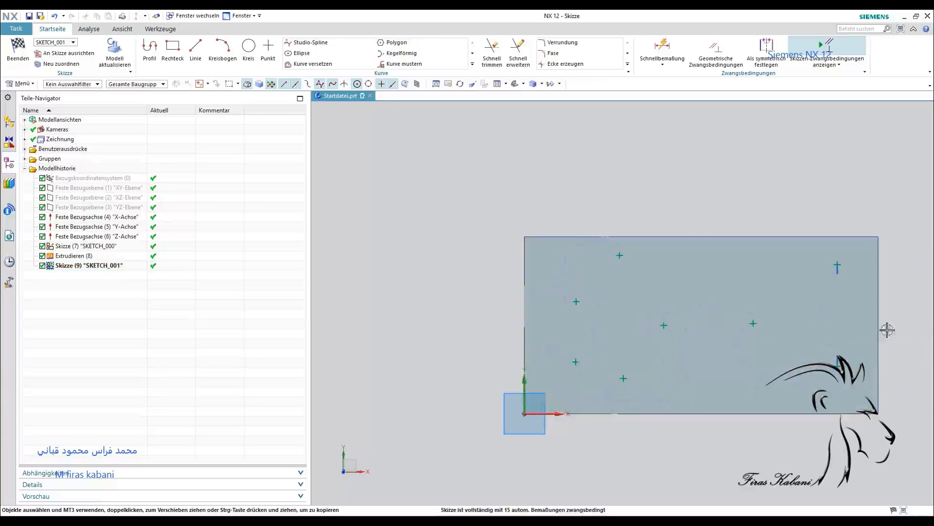
# Align each of the two sketch point pairs near the plate's left end vertically, one pair at a time
pyautogui.click(624, 249)
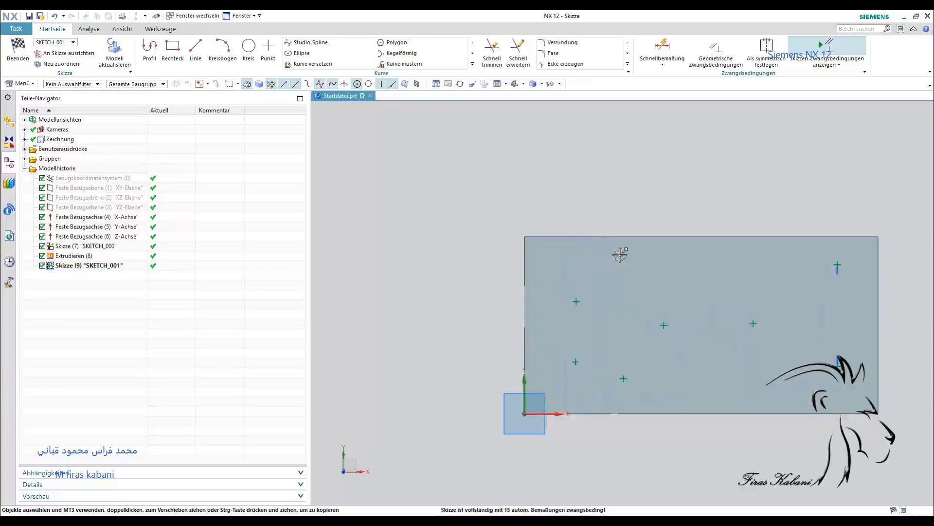
pyautogui.click(624, 378)
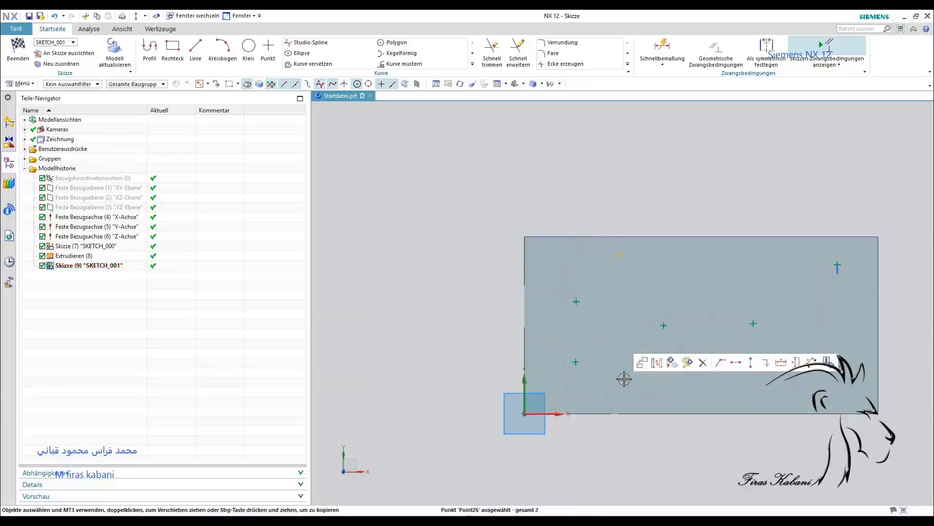
pyautogui.click(751, 362)
pyautogui.click(576, 301)
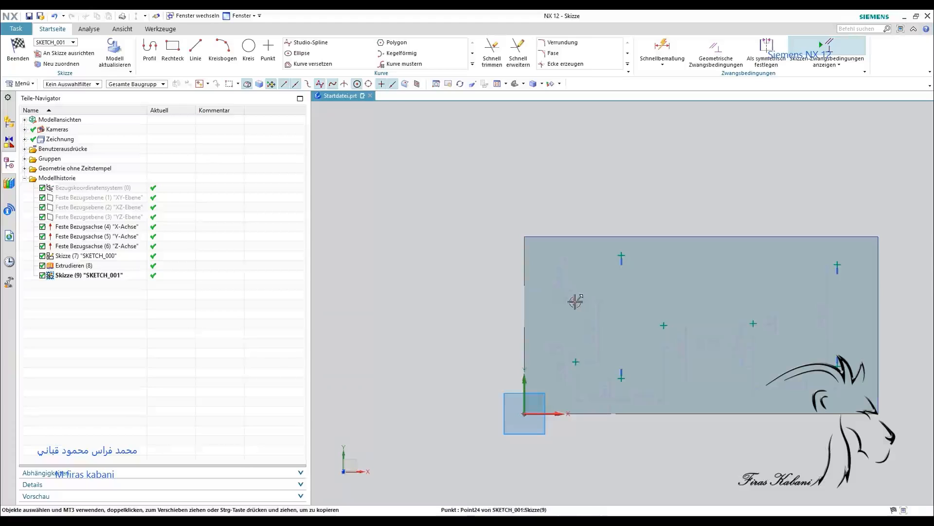
pyautogui.click(577, 361)
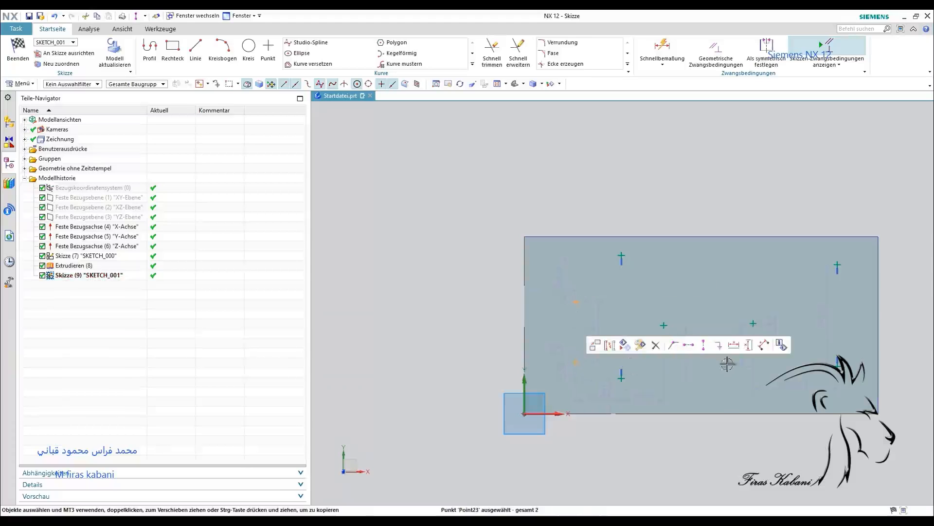
pyautogui.click(703, 346)
# Align the two sketch points in the middle of the plate horizontally with each other
pyautogui.click(664, 326)
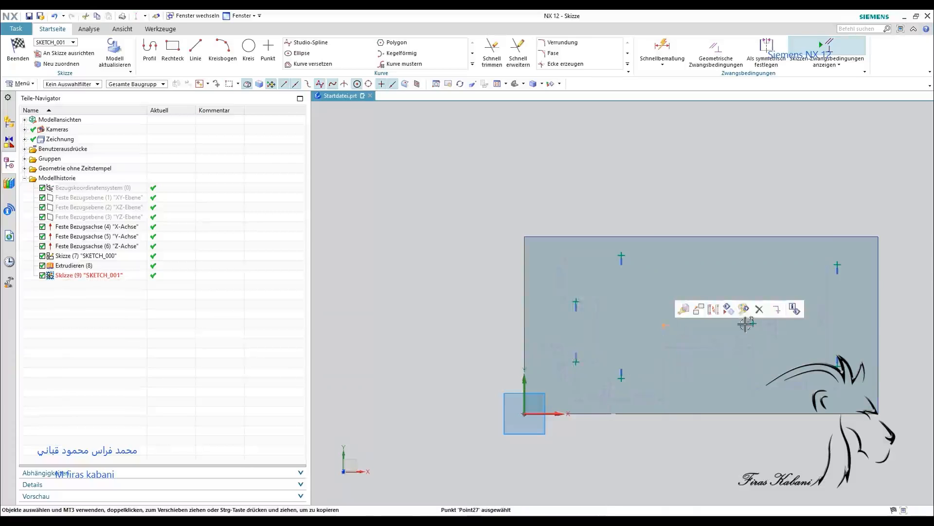
pyautogui.click(753, 325)
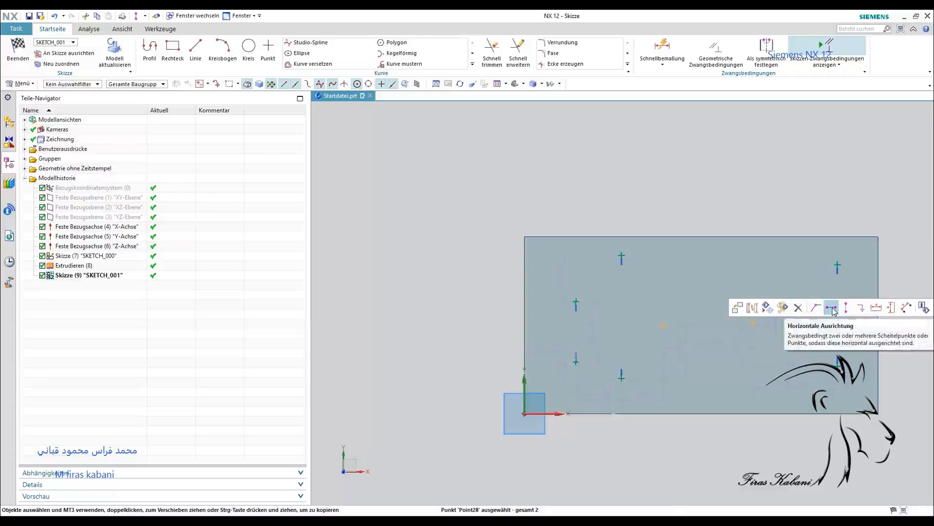
pyautogui.click(832, 308)
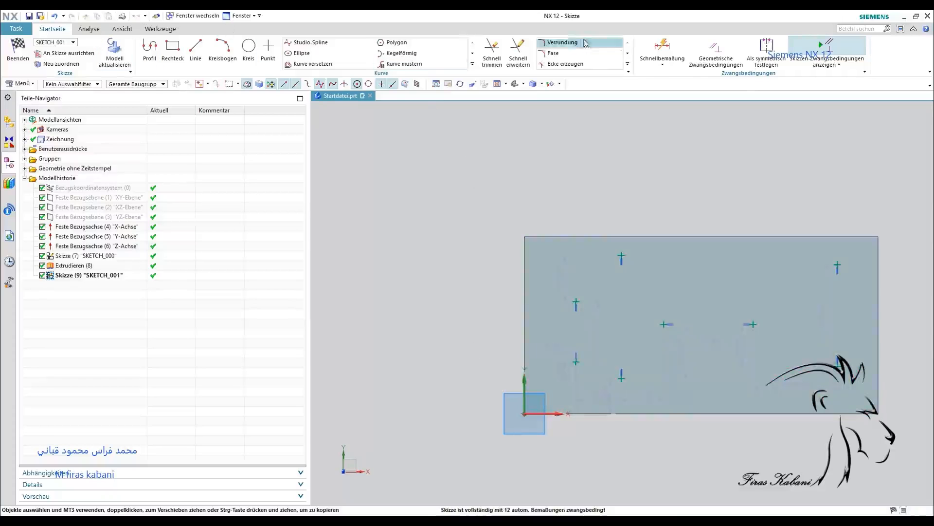
# Dimension the point pair nearest the plate's left edge at 15 mm from that edge
pyautogui.click(663, 49)
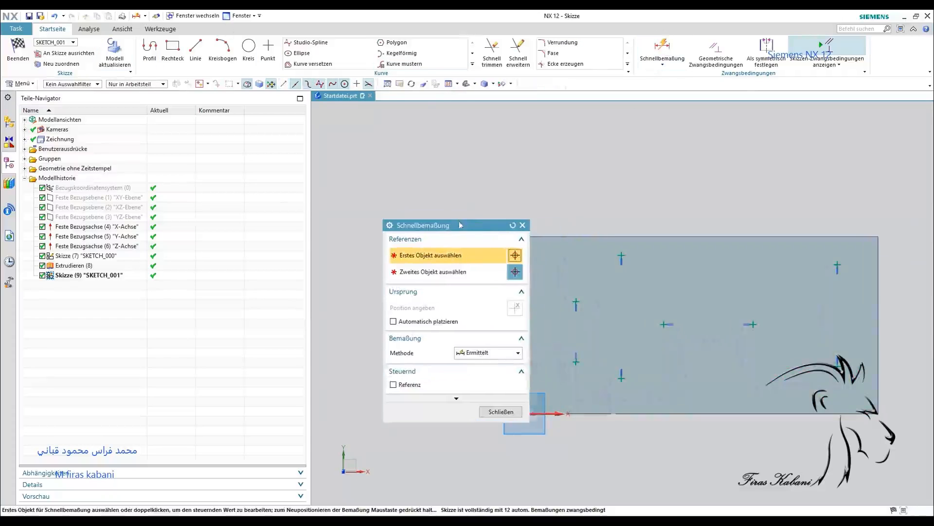
pyautogui.click(526, 290)
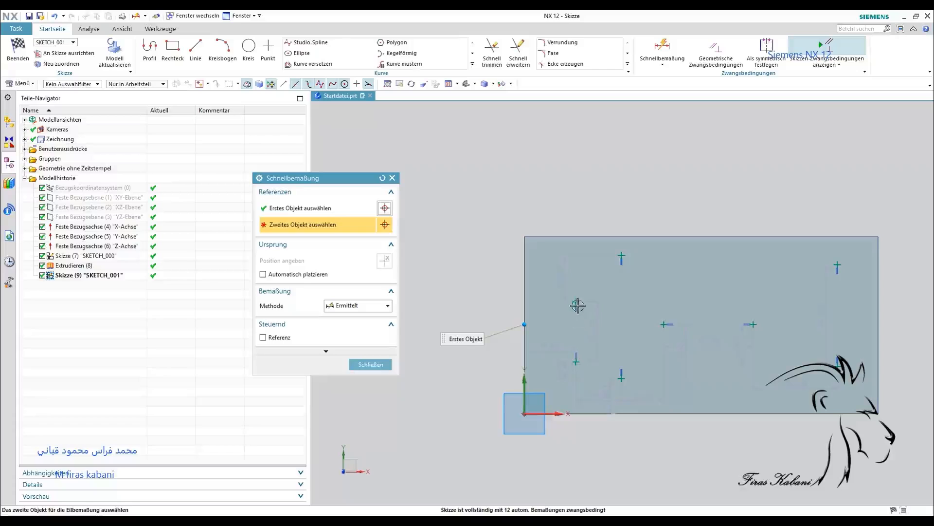
pyautogui.click(576, 302)
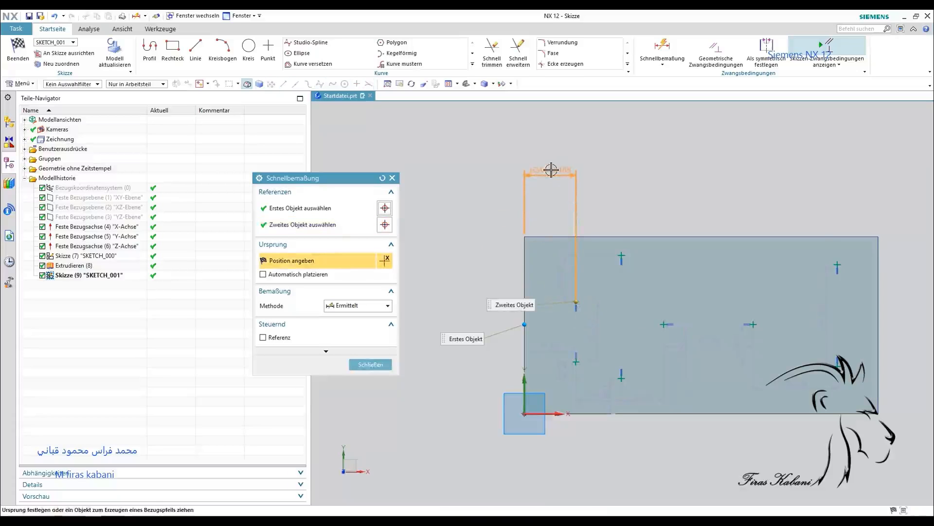
pyautogui.click(551, 170)
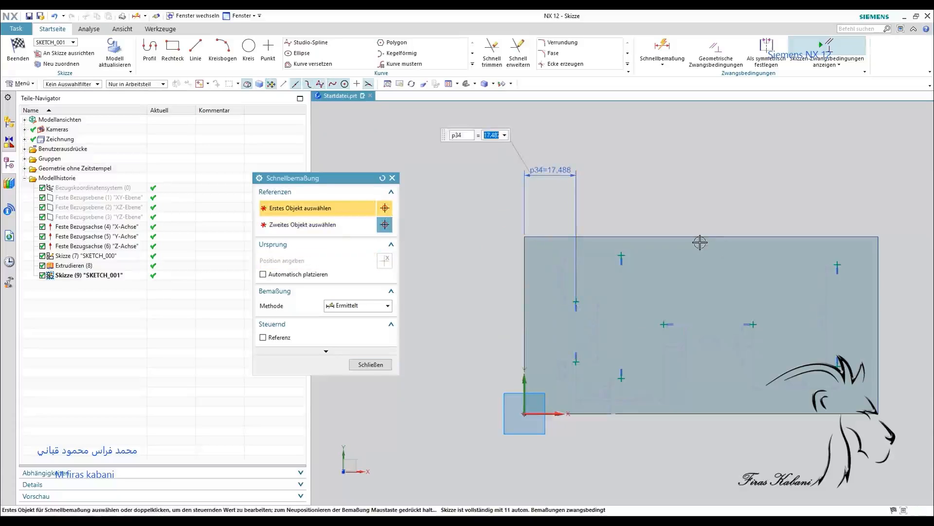
pyautogui.write('15')
pyautogui.press('Return')
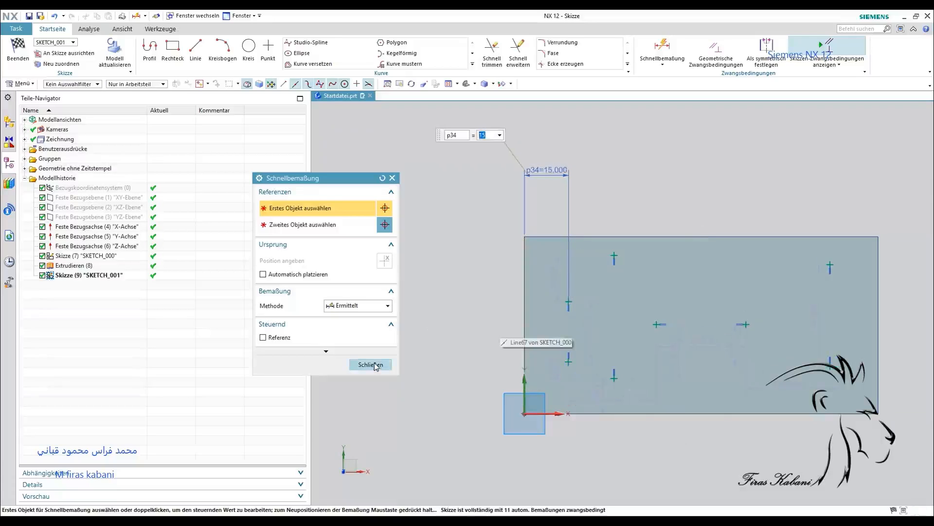
# Dimension the second point pair, with the wider vertical spacing, at 20 mm from the plate's left edge
pyautogui.click(524, 324)
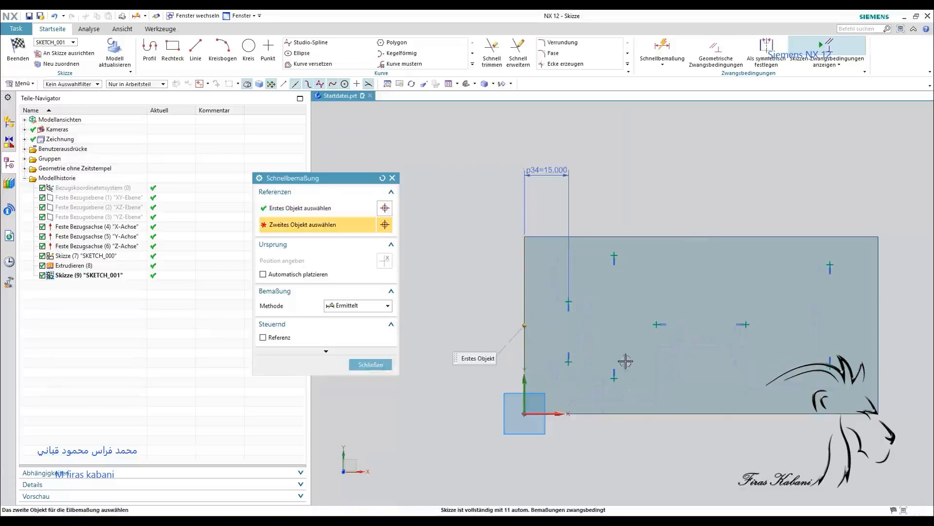
pyautogui.click(614, 378)
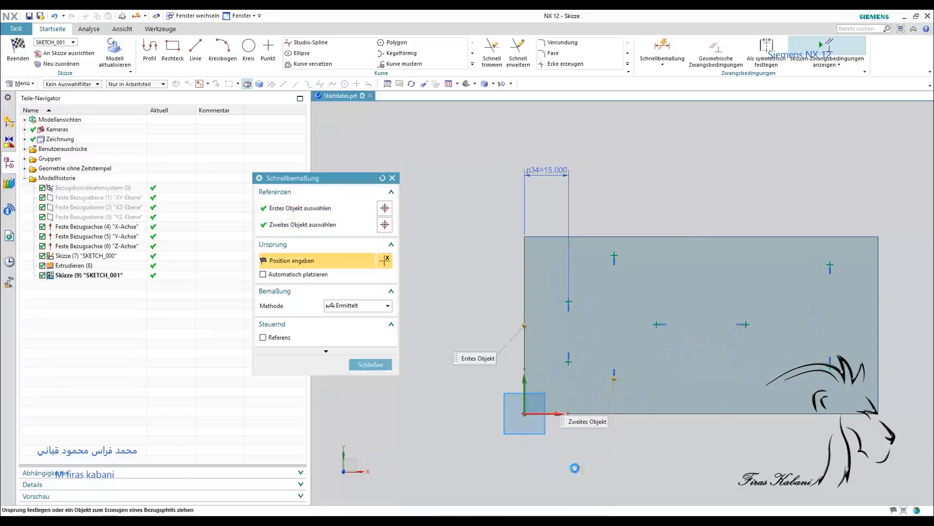
pyautogui.click(633, 471)
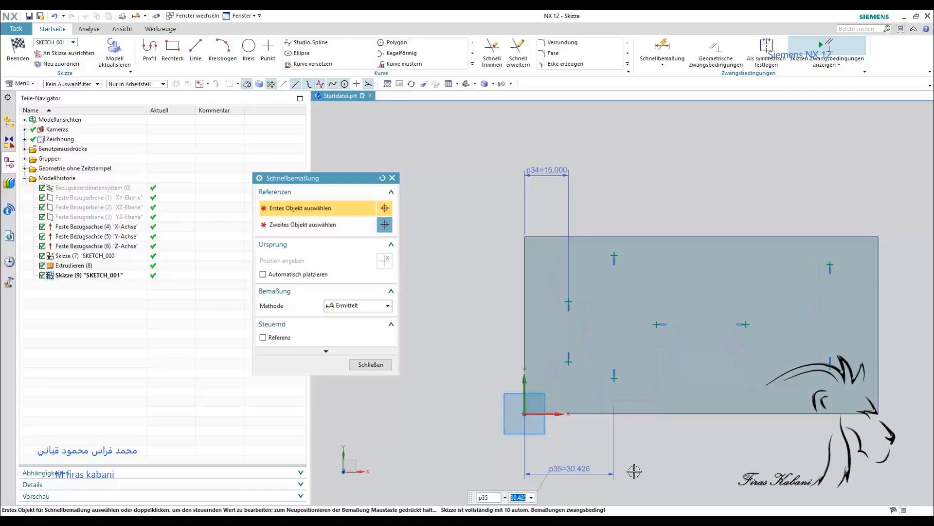
pyautogui.write('20')
pyautogui.press('Return')
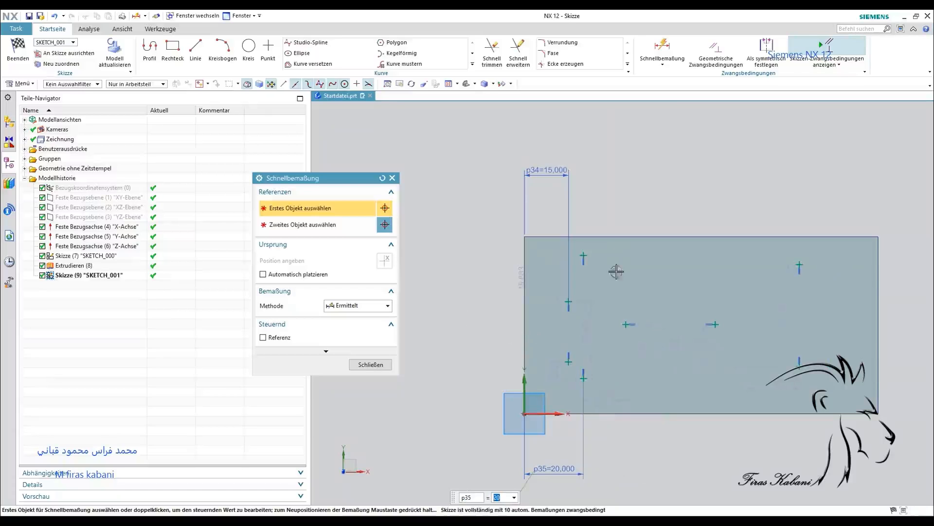
# Dimension the left one of the two middle points at 35 mm from the plate's left edge
pyautogui.click(524, 324)
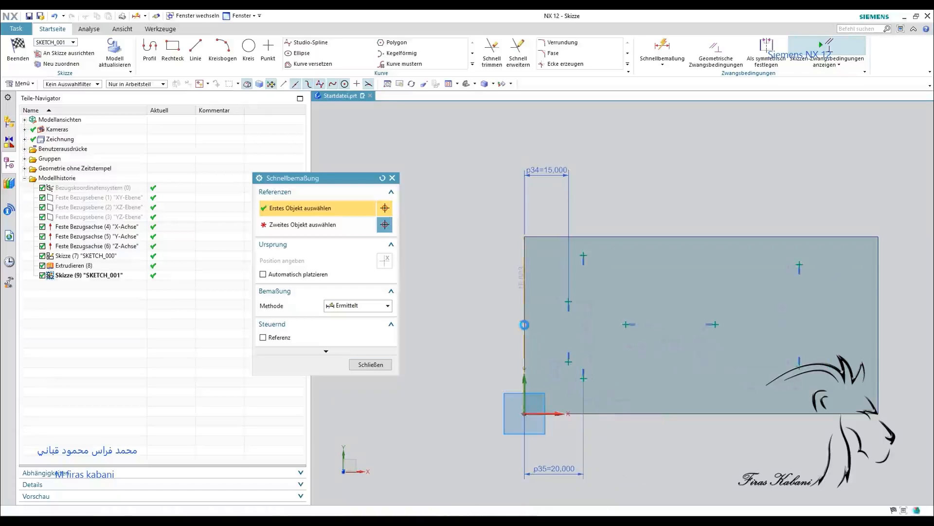
pyautogui.click(627, 325)
pyautogui.click(602, 125)
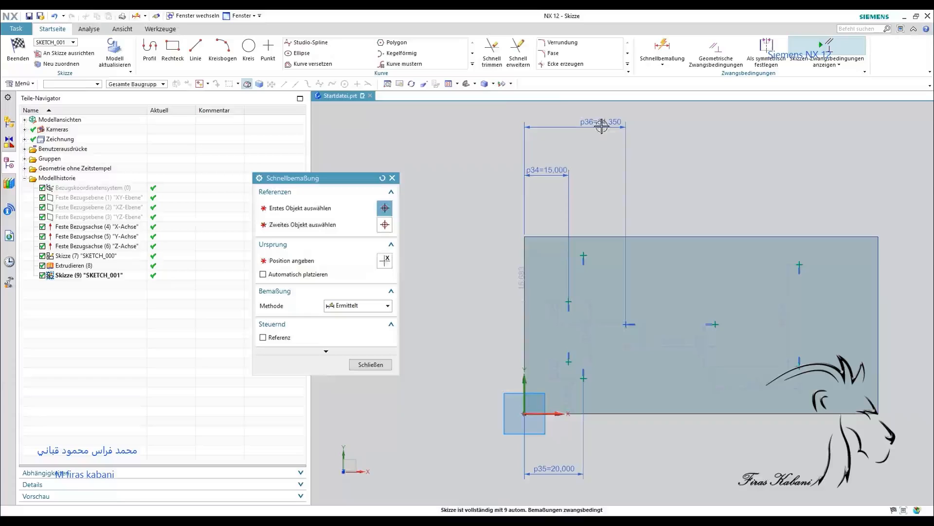
pyautogui.write('35')
pyautogui.press('Return')
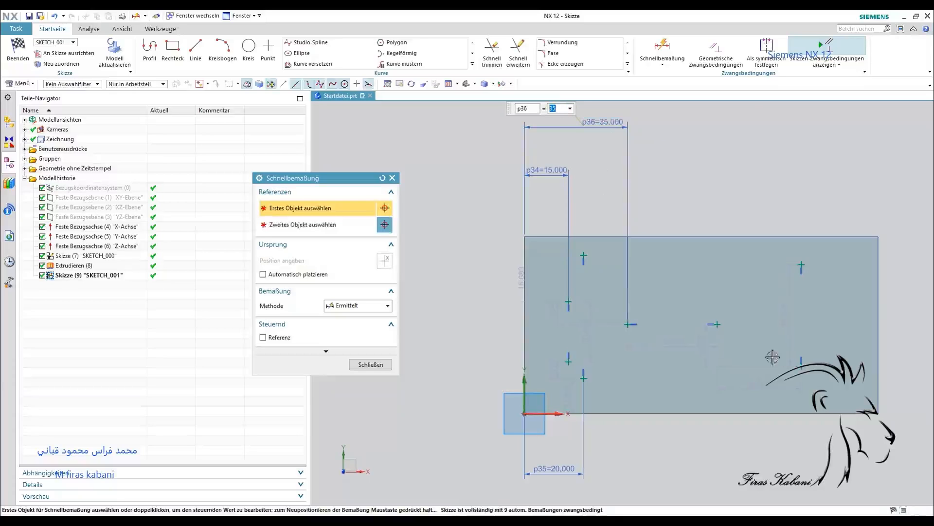
# Dimension the right one of the two middle points at 100 mm from the plate's left edge
pyautogui.click(524, 325)
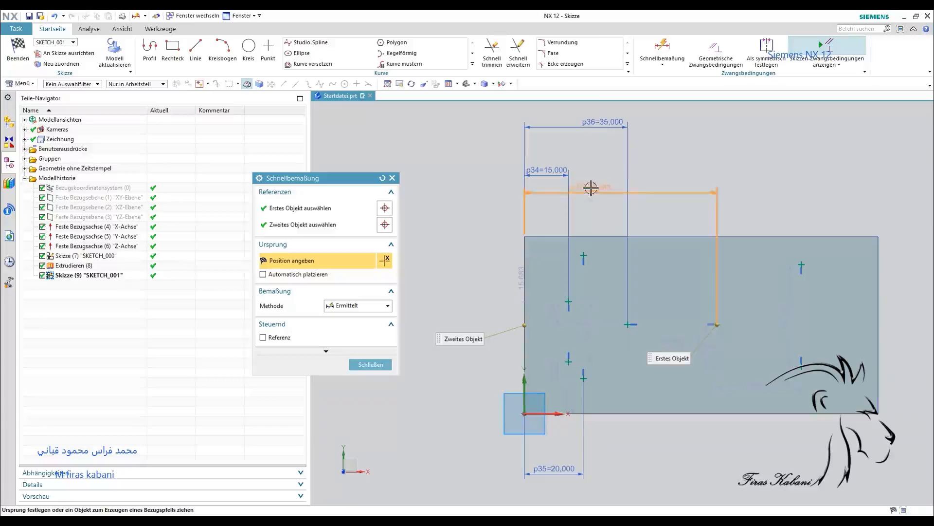
pyautogui.click(600, 103)
pyautogui.write('100')
pyautogui.press('Return')
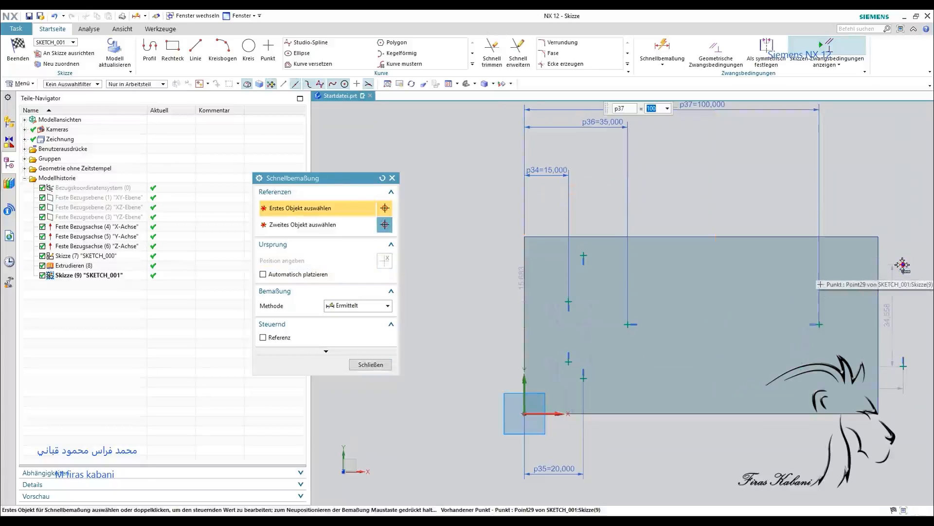
# Add a horizontal dimension from the plate's left edge to the upper point of the rightmost pair, without entering a value
pyautogui.click(525, 319)
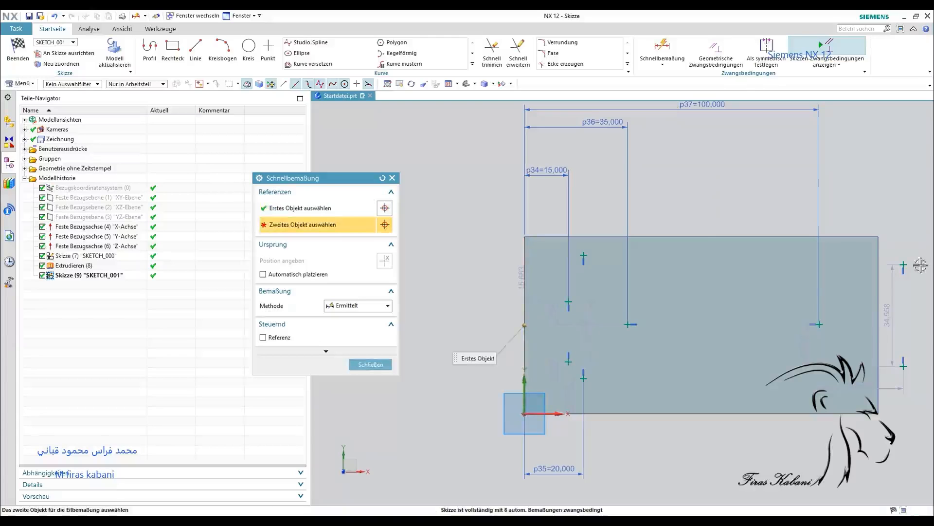
pyautogui.click(903, 264)
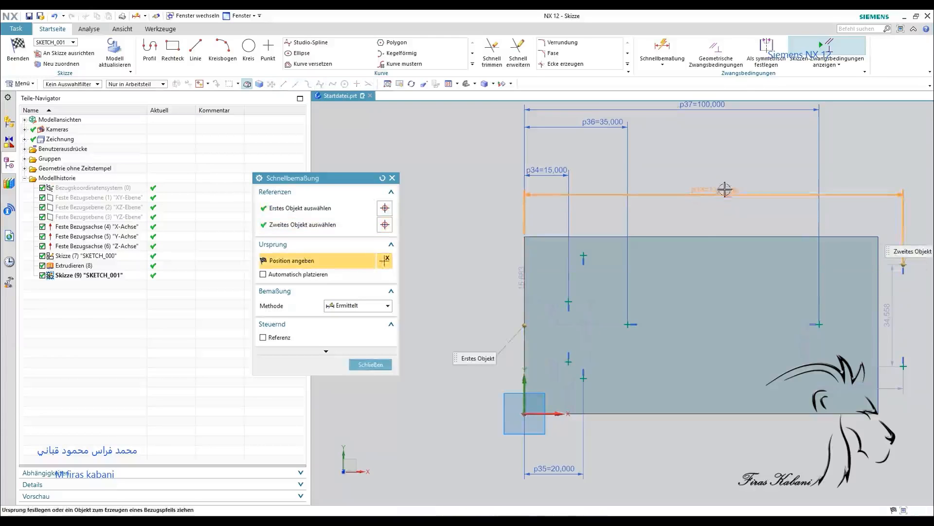
pyautogui.click(724, 189)
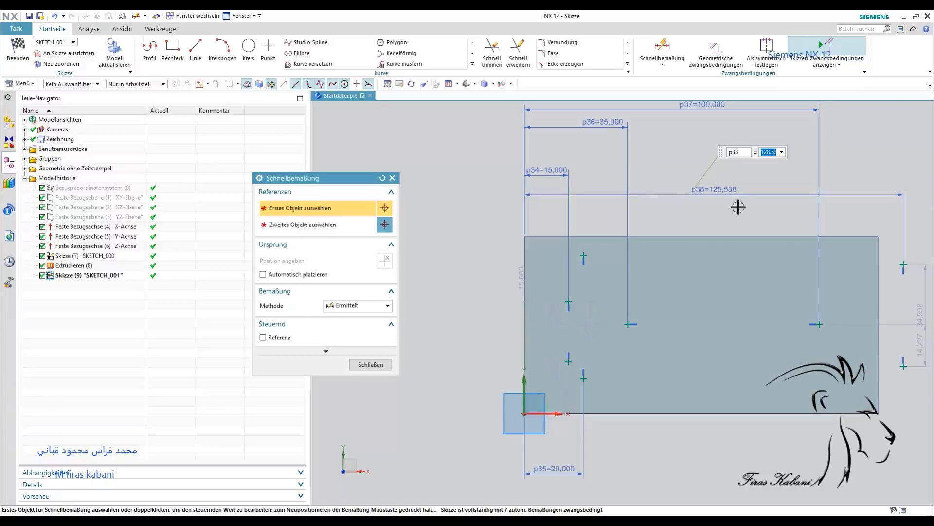
pyautogui.press('Escape')
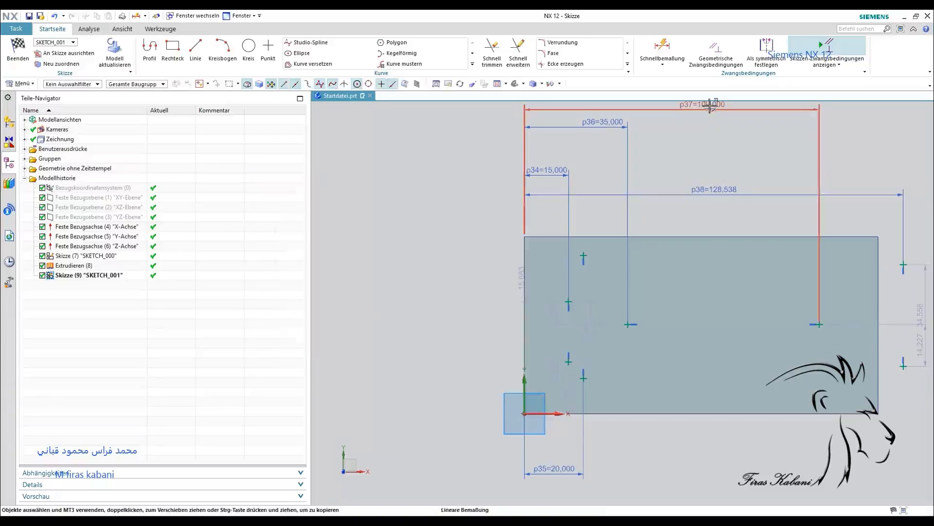
# Set the right middle point's distance from the plate's left edge to 80 mm
pyautogui.doubleClick(710, 108)
pyautogui.write('80')
pyautogui.press('Return')
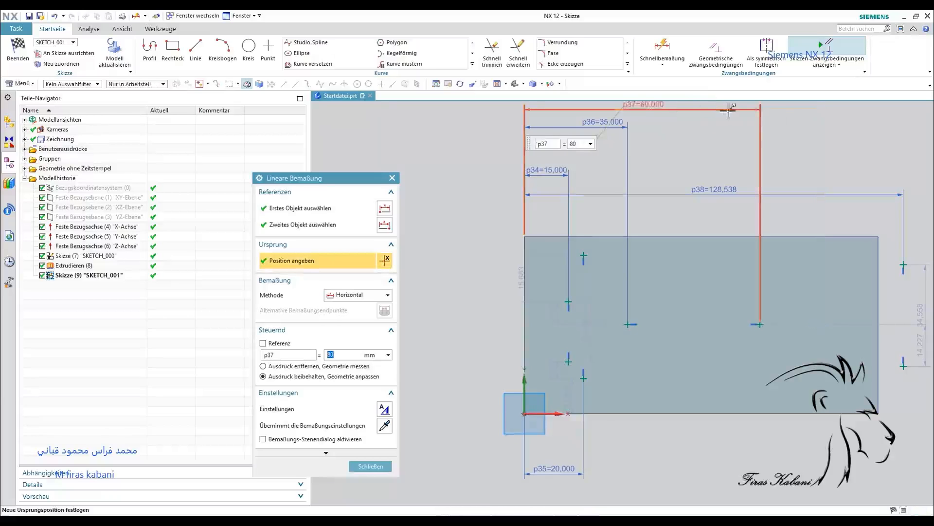
pyautogui.press('Escape')
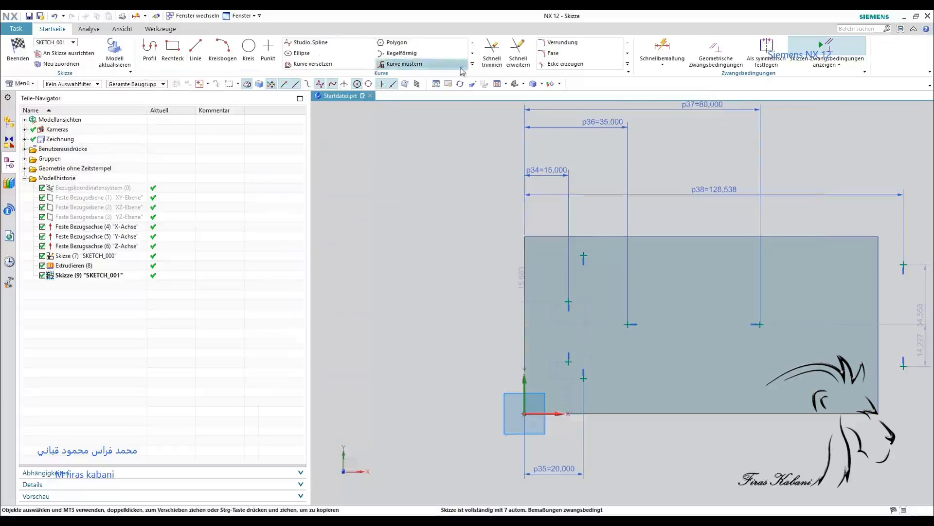
# Try to add a second horizontal dimension between the rightmost pair's upper point and the plate's upper left corner
pyautogui.click(662, 48)
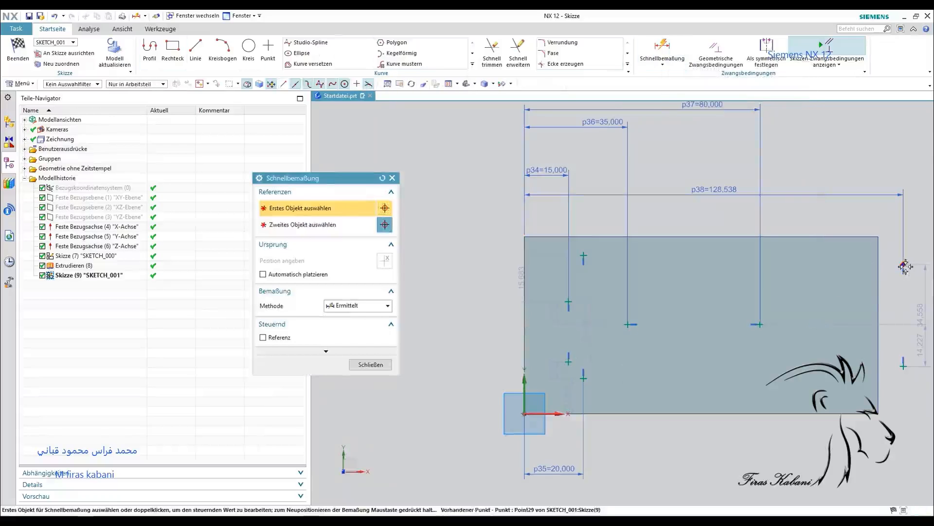
pyautogui.click(905, 266)
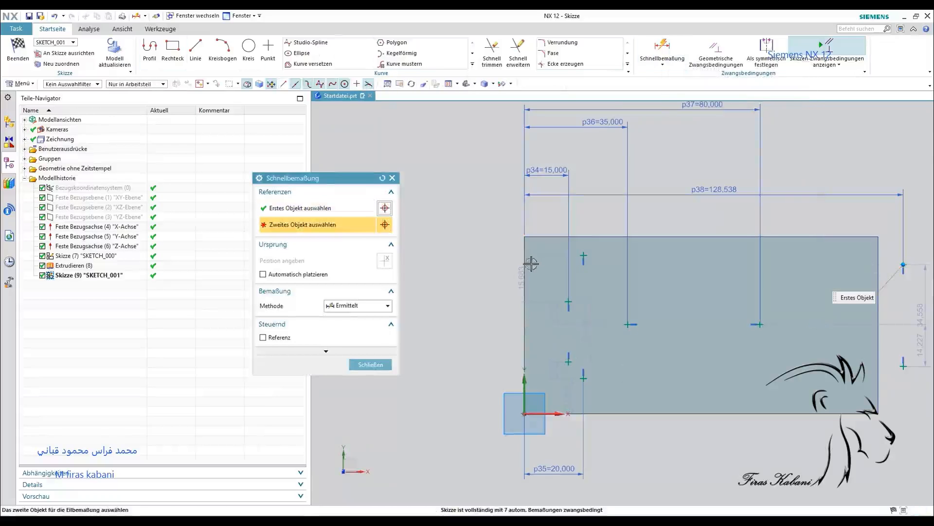
pyautogui.click(525, 236)
pyautogui.click(683, 453)
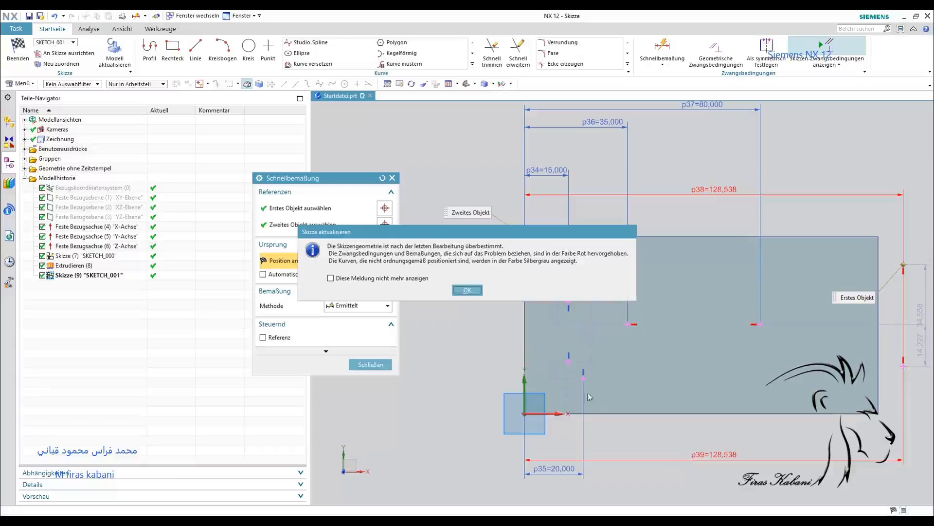
pyautogui.click(468, 291)
pyautogui.press('Escape')
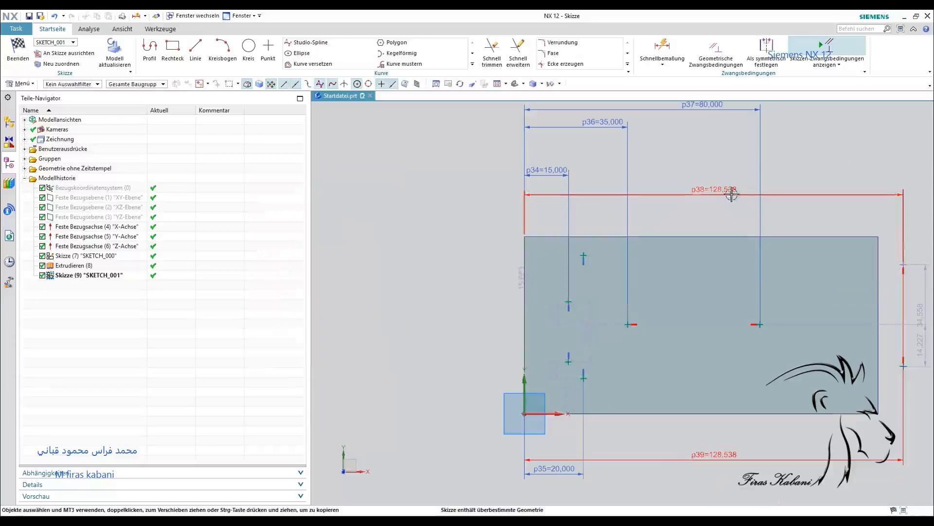
# Try to set the upper dimension of the rightmost point pair to 100 mm, keeping the expression and adjusting the geometry
pyautogui.doubleClick(718, 195)
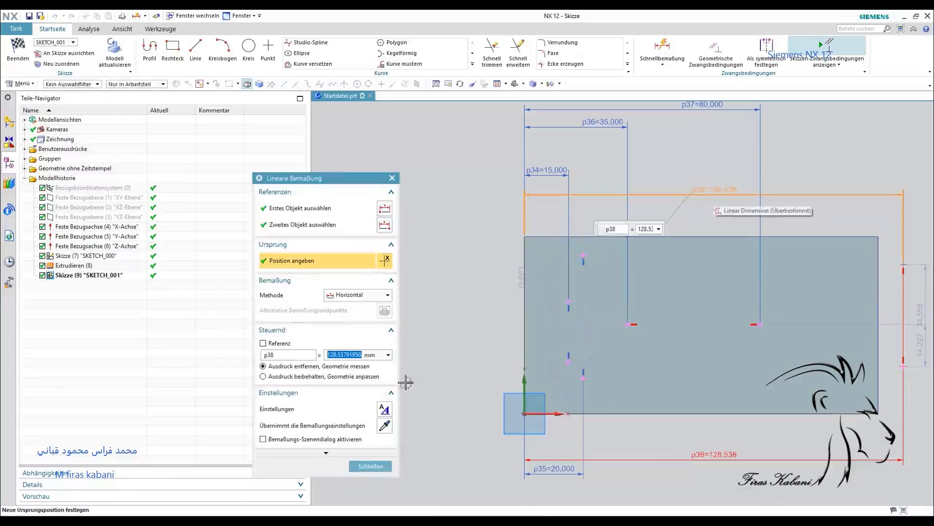
pyautogui.write('1')
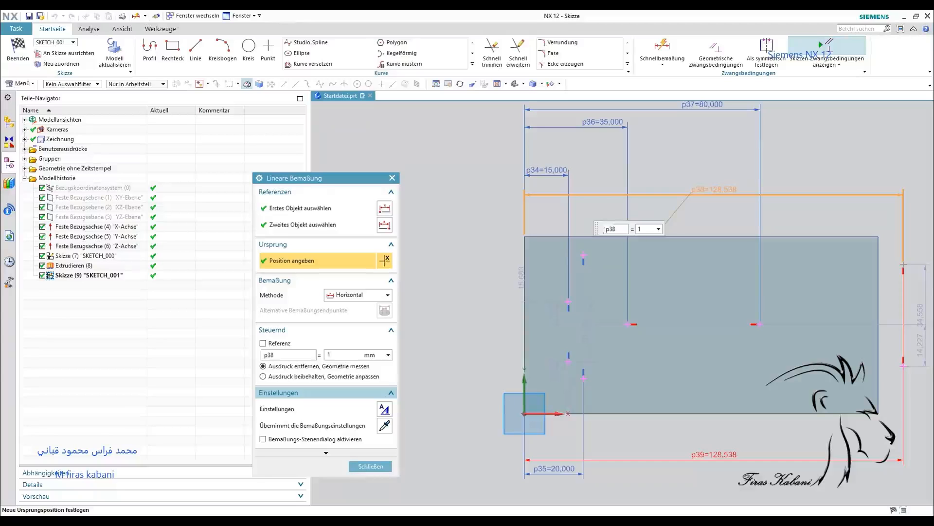
pyautogui.click(263, 376)
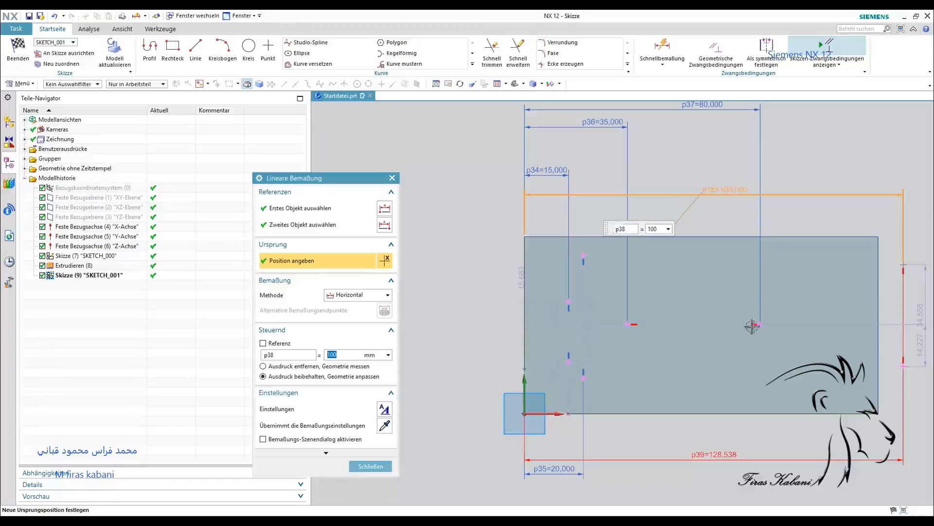
pyautogui.press('Escape')
# Delete both horizontal dimensions between the plate's left edge and the rightmost point pair
pyautogui.click(735, 194)
pyautogui.press('Delete')
pyautogui.click(803, 465)
pyautogui.press('Delete')
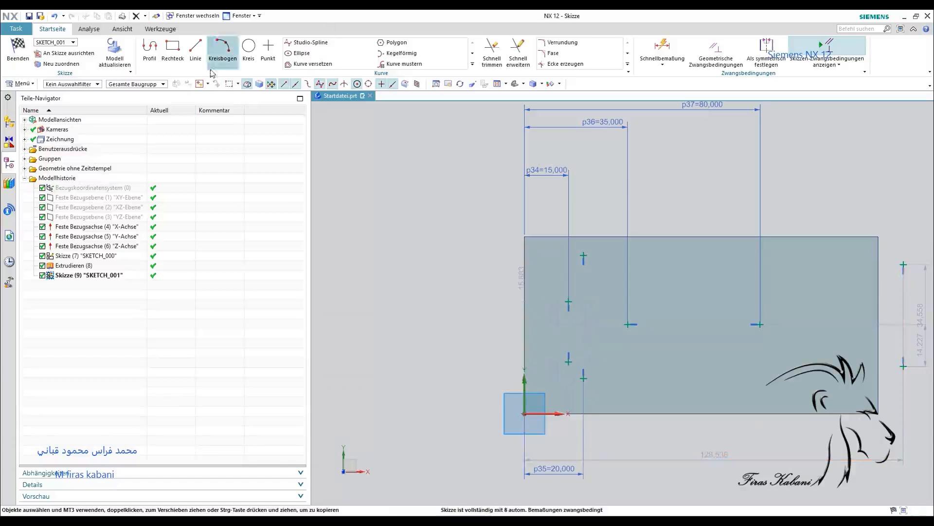
# Set the rightmost point pair's horizontal distance from the plate's left edge to 100 mm, keeping the expression and adjusting the geometry
pyautogui.doubleClick(713, 454)
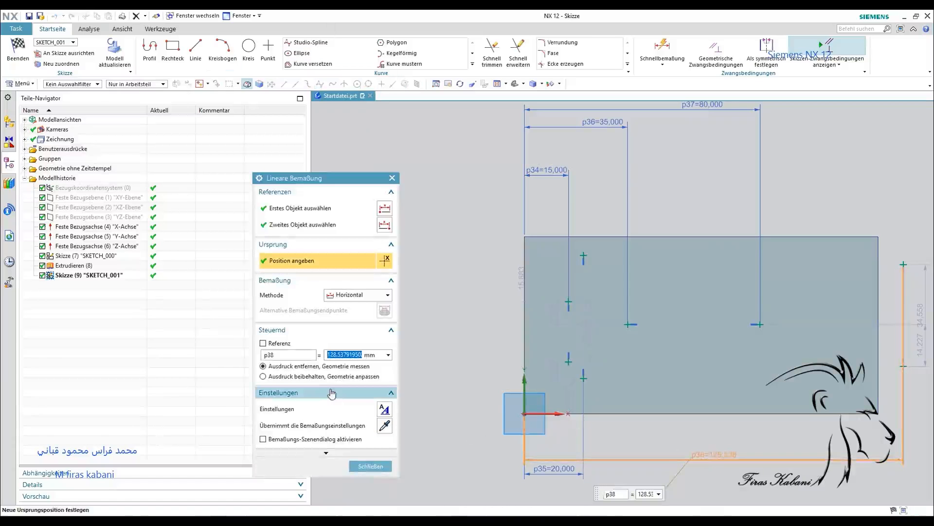
pyautogui.write('100')
pyautogui.click(292, 376)
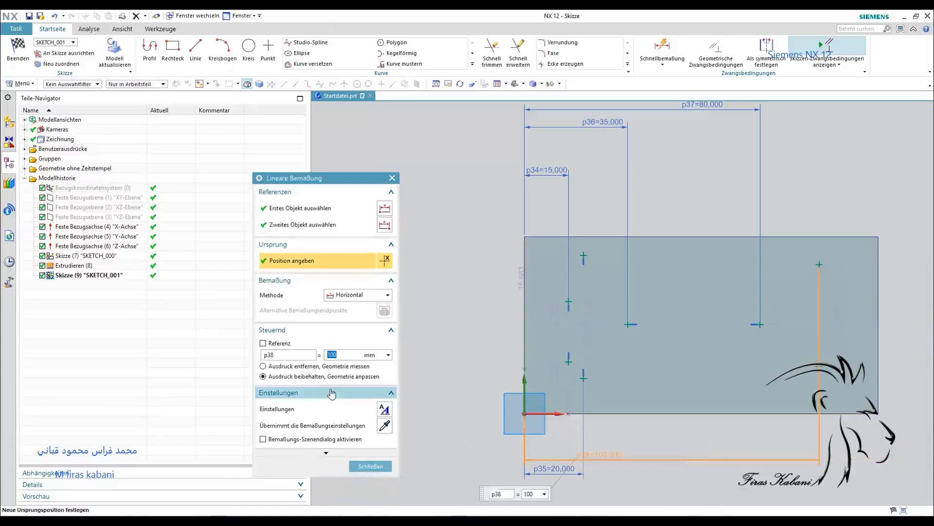
pyautogui.click(374, 468)
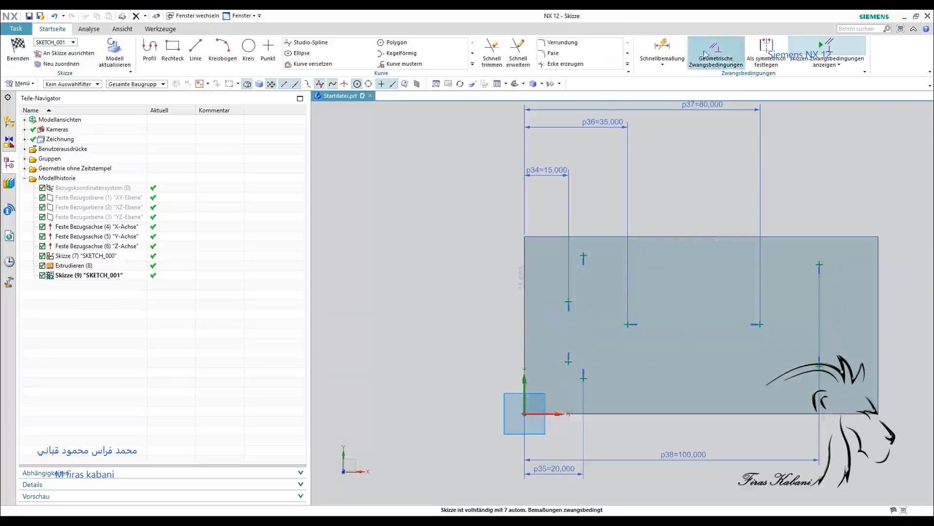
pyautogui.click(767, 51)
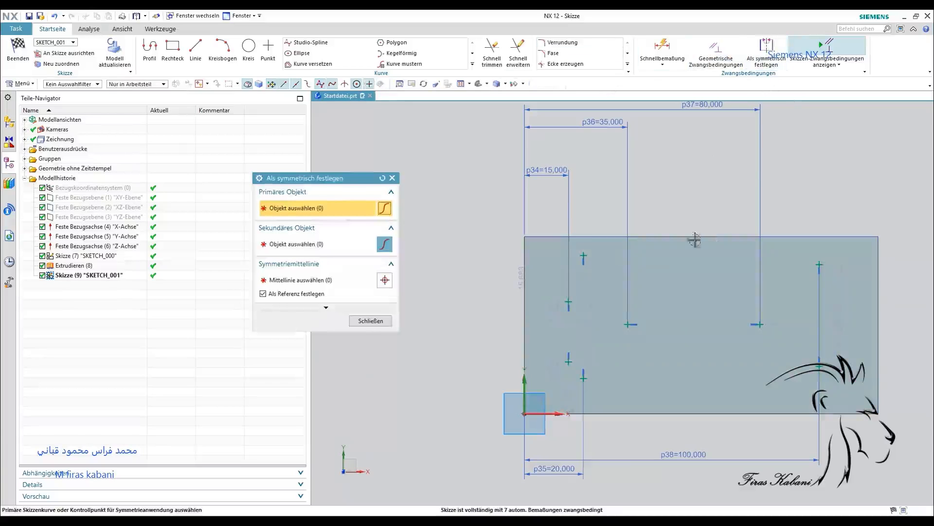
pyautogui.click(568, 306)
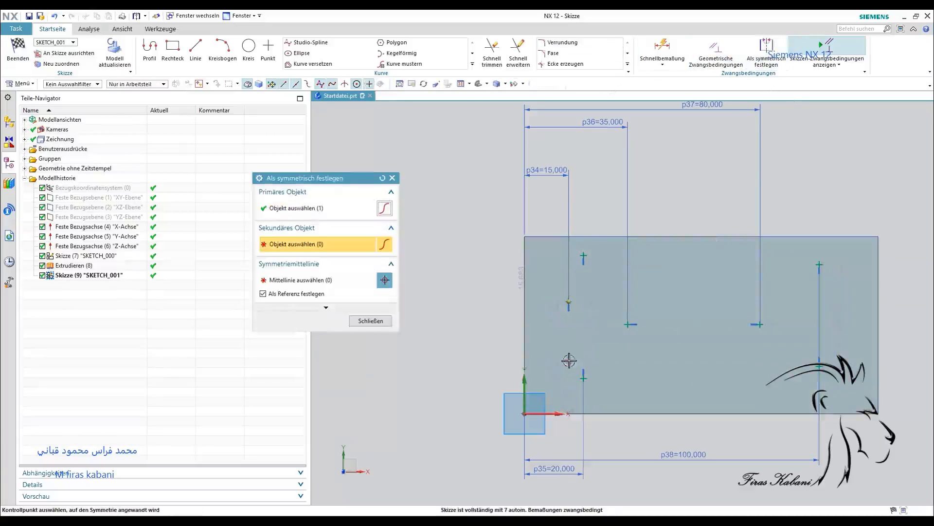
pyautogui.click(569, 362)
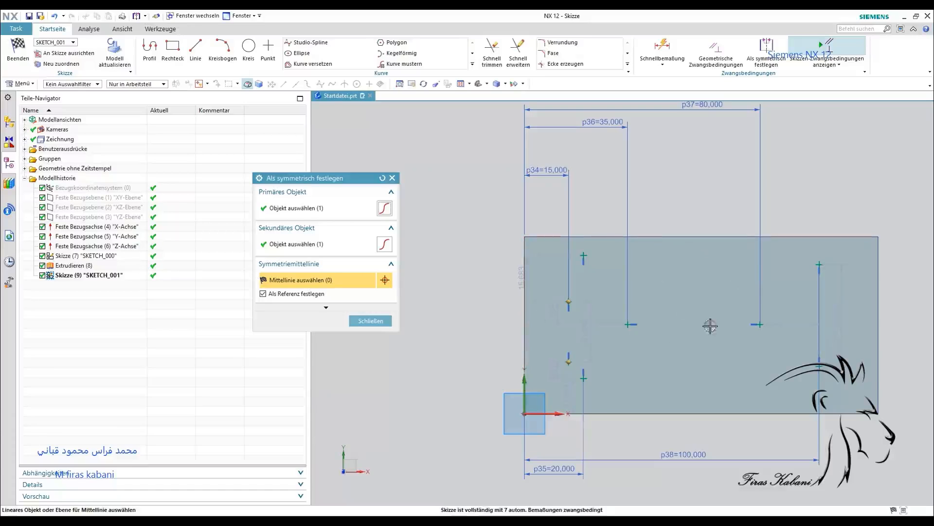
pyautogui.press('Escape')
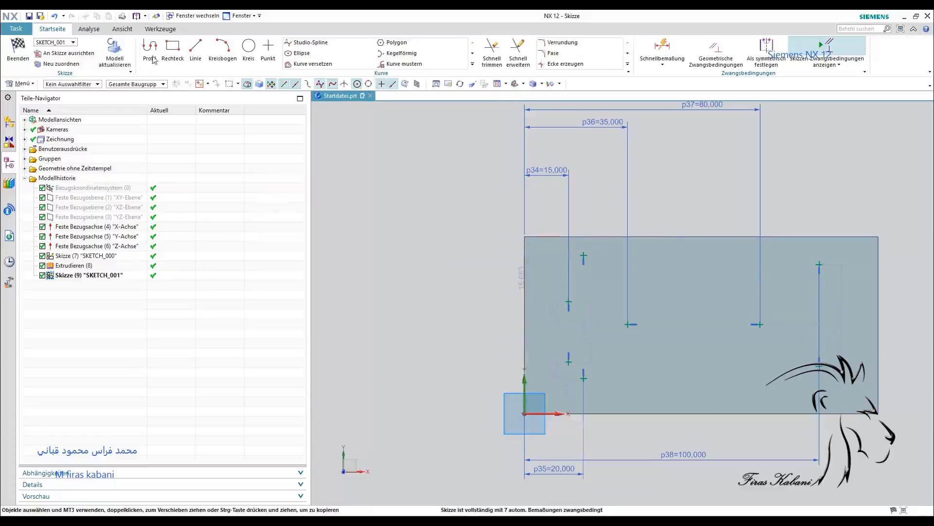
# Draw a horizontal line between the midpoints of the plate's left and right edges and convert it to a reference centreline
pyautogui.click(195, 48)
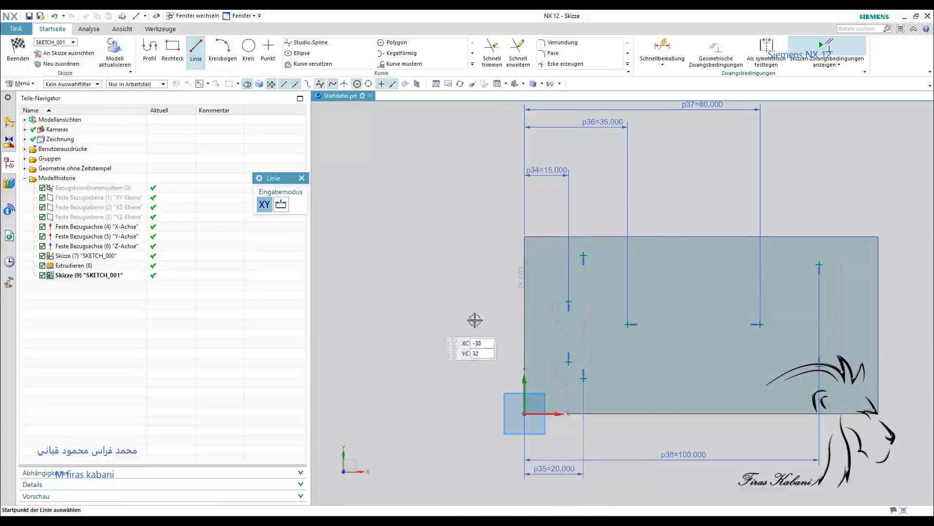
pyautogui.click(525, 325)
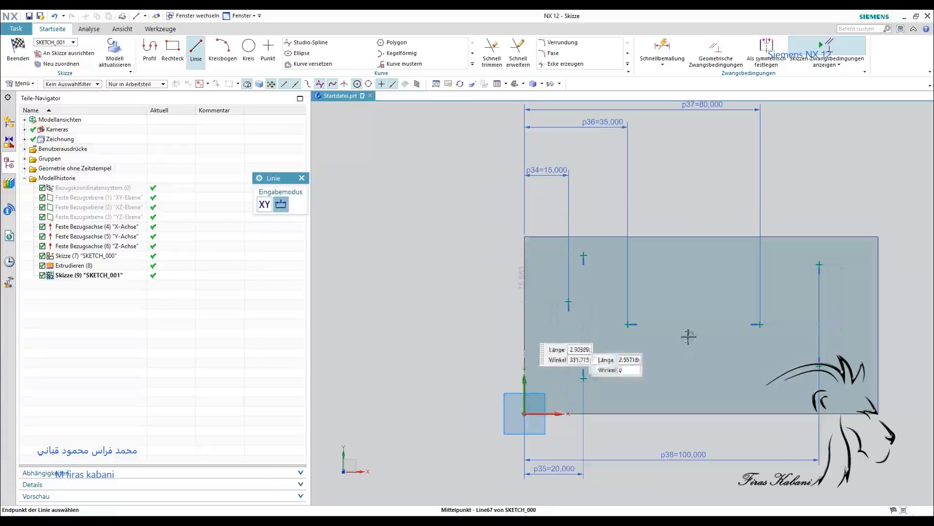
pyautogui.click(878, 325)
pyautogui.press('Escape')
pyautogui.click(678, 325)
pyautogui.click(724, 295)
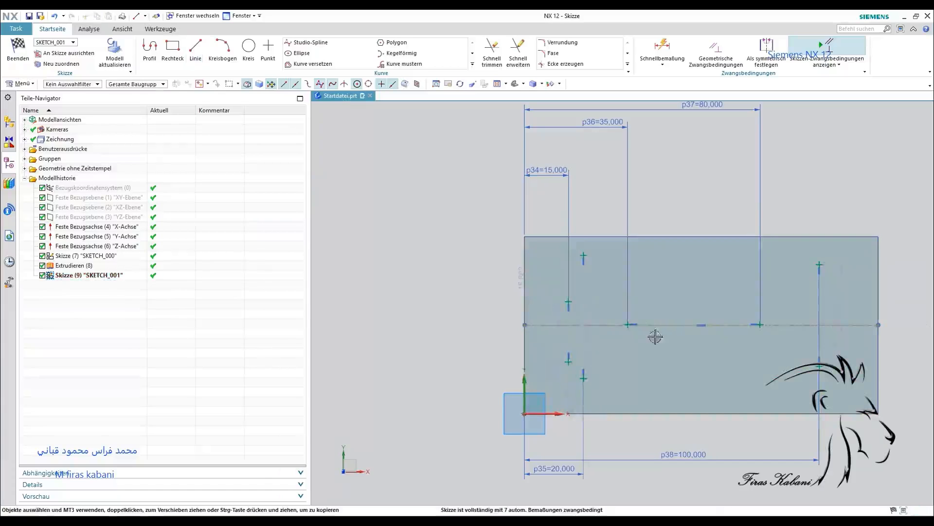
# Make the leftmost point pair, 15 mm from the left edge, symmetric about the horizontal centreline
pyautogui.scroll(-1, 652, 327)
pyautogui.scroll(1, 628, 329)
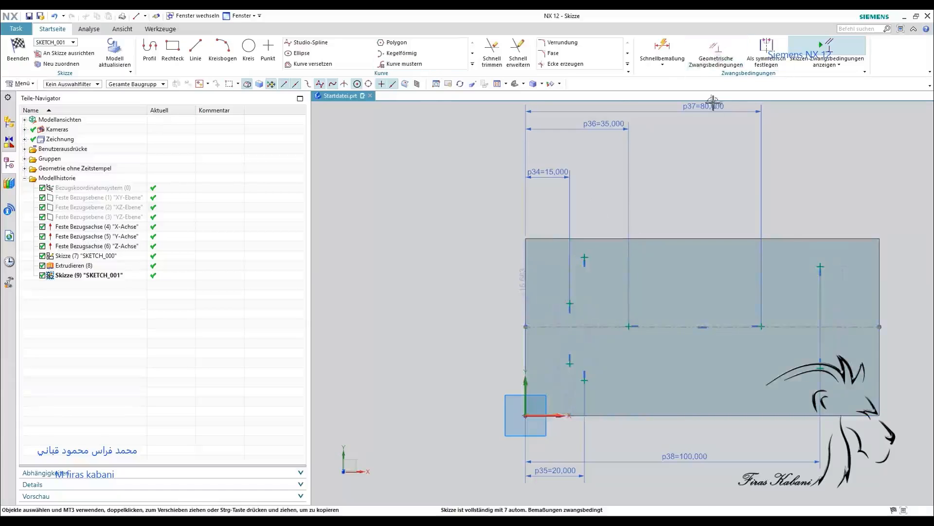
pyautogui.click(767, 52)
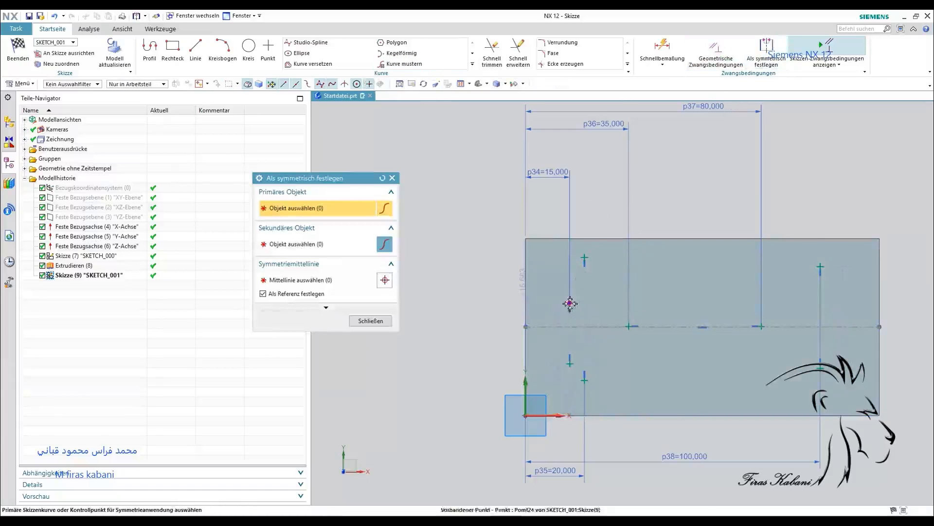
pyautogui.click(571, 305)
pyautogui.click(570, 363)
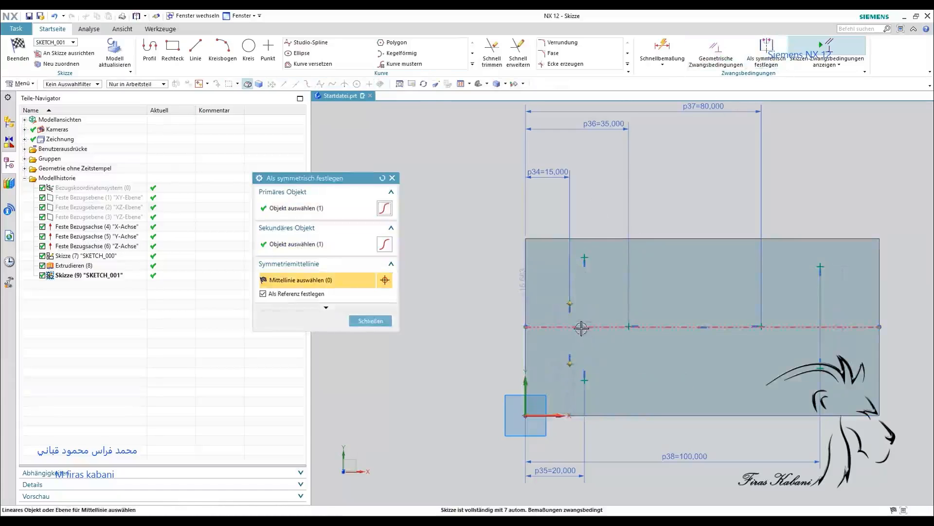
pyautogui.click(581, 327)
# Make the point pair at 20 mm and the rightmost point pair at 100 mm symmetric about the same centreline
pyautogui.click(588, 260)
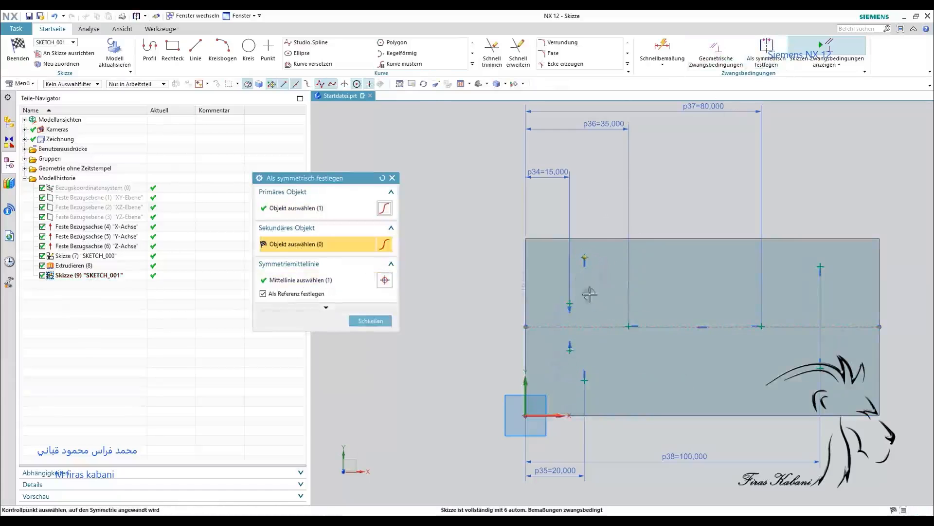
pyautogui.click(585, 381)
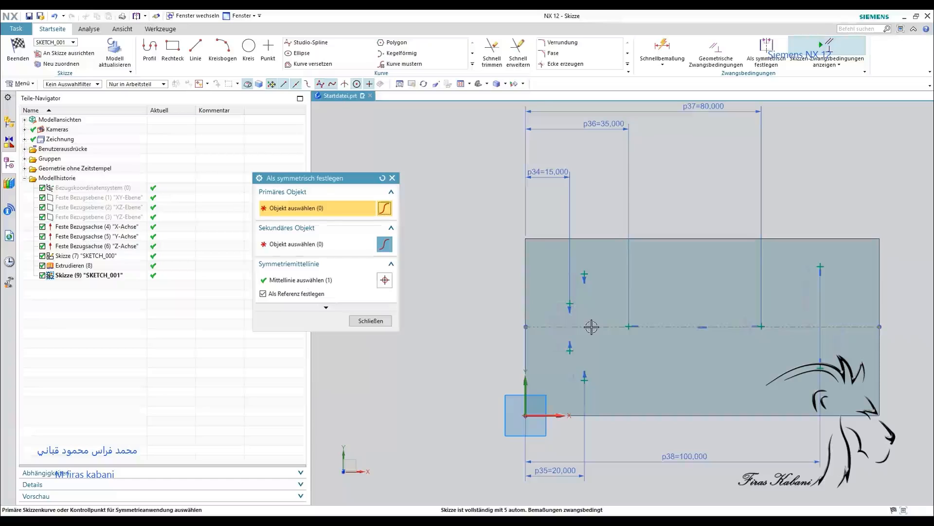
pyautogui.click(821, 267)
pyautogui.click(821, 367)
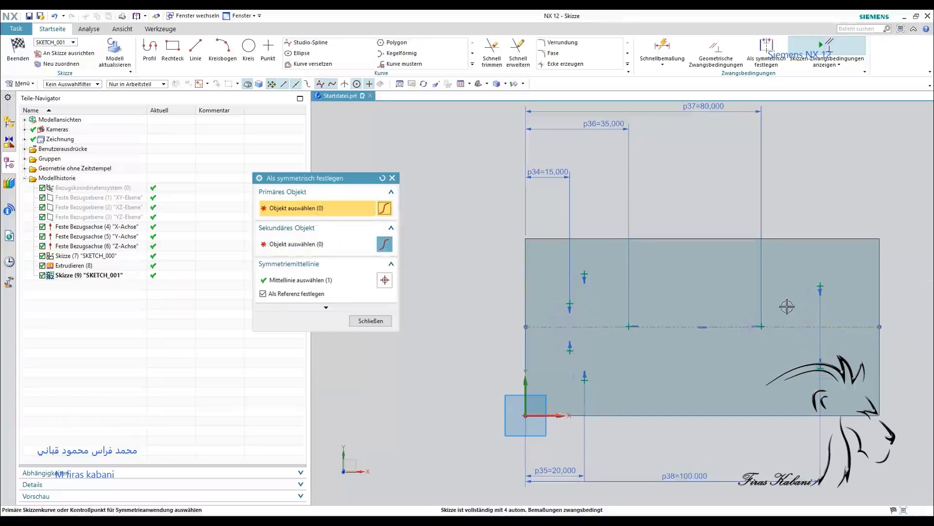
pyautogui.click(371, 321)
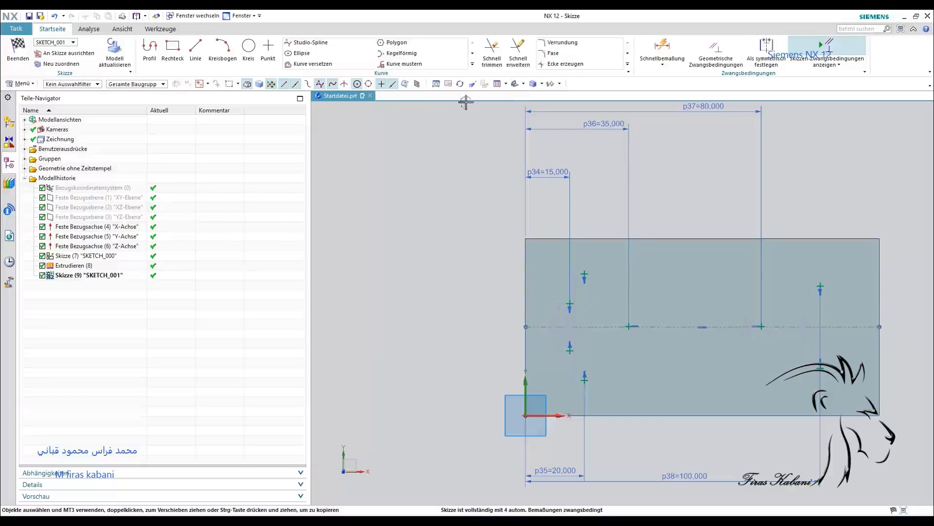
# Dimension the vertical spacing of the leftmost point pair and set it to 30 mm
pyautogui.click(677, 59)
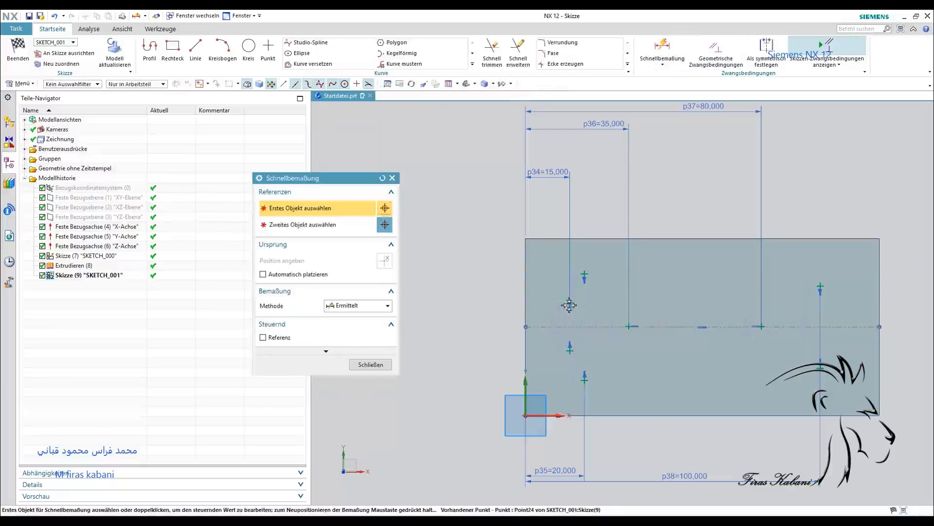
pyautogui.click(570, 306)
pyautogui.click(570, 349)
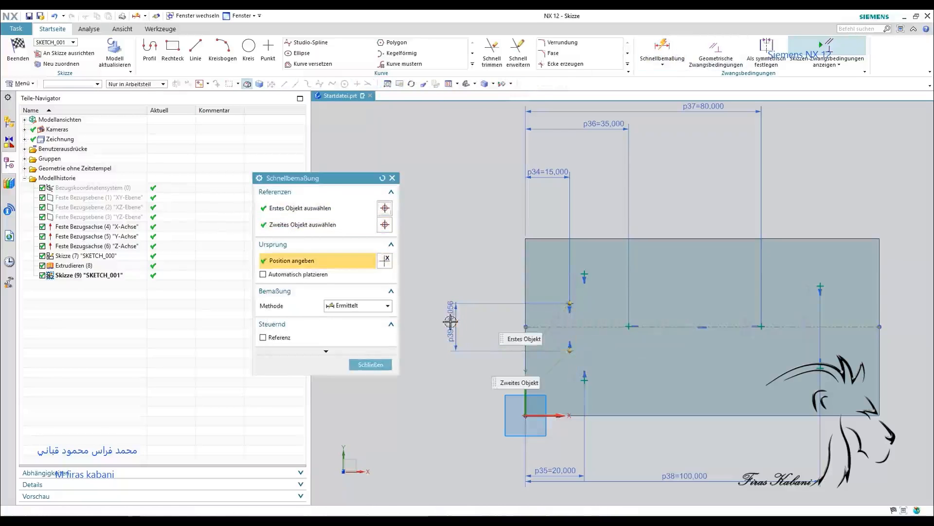
pyautogui.click(450, 321)
pyautogui.write('3')
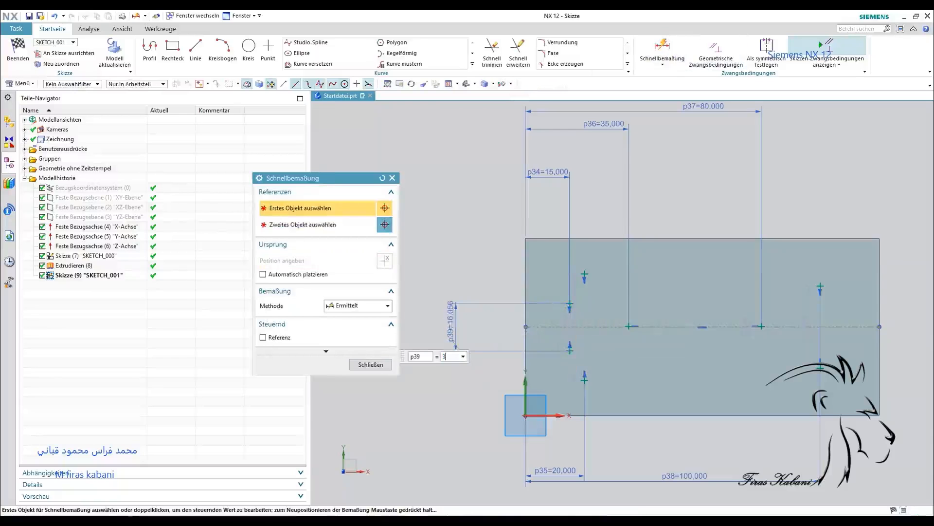
pyautogui.write('0')
pyautogui.press('Return')
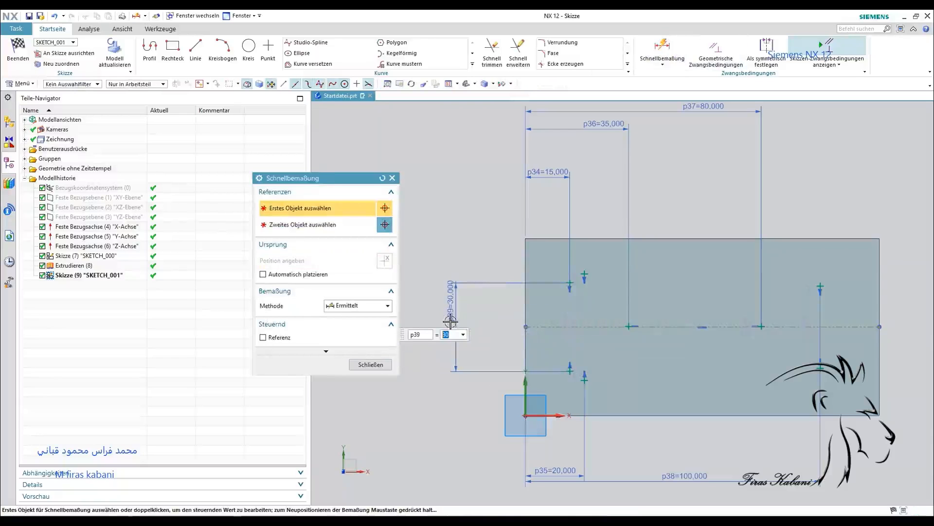
# Dimension the vertical spacing of the point pair 20 mm from the left edge and set it to 50 mm
pyautogui.click(584, 276)
pyautogui.click(585, 378)
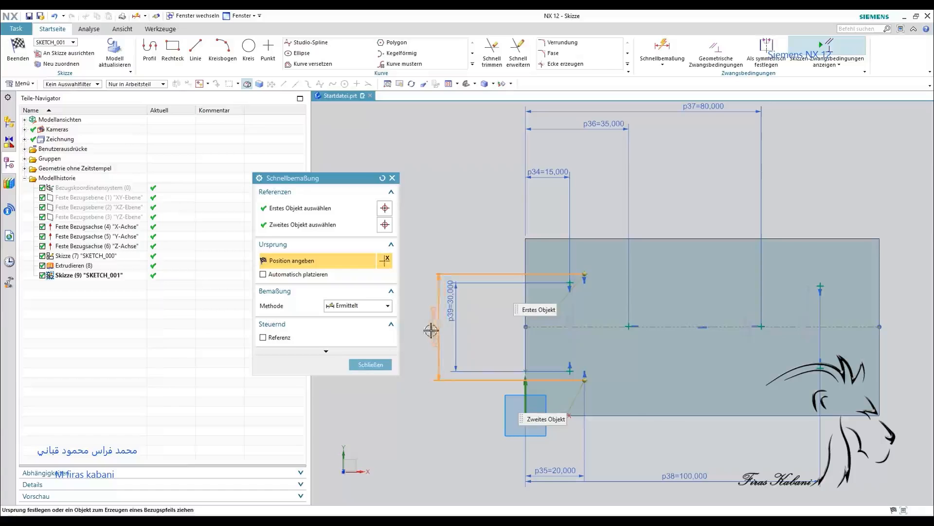
pyautogui.click(421, 333)
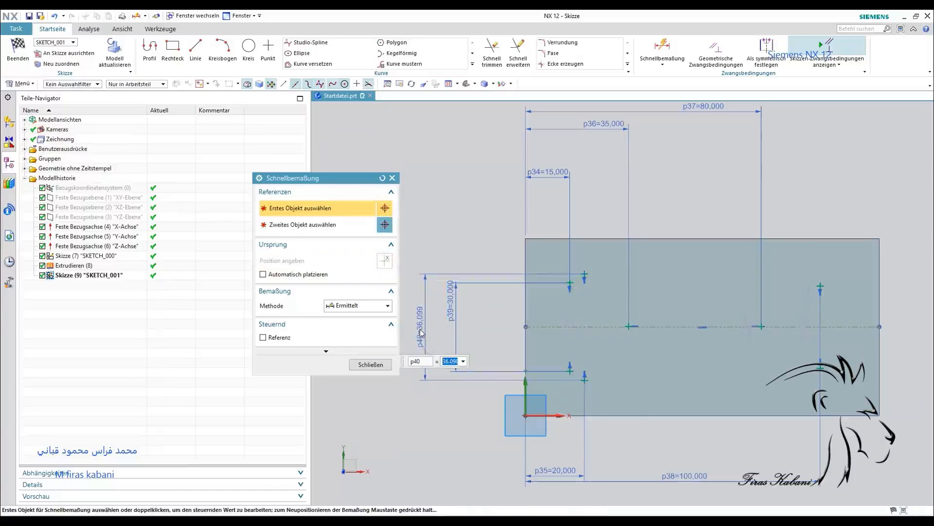
pyautogui.press('Return')
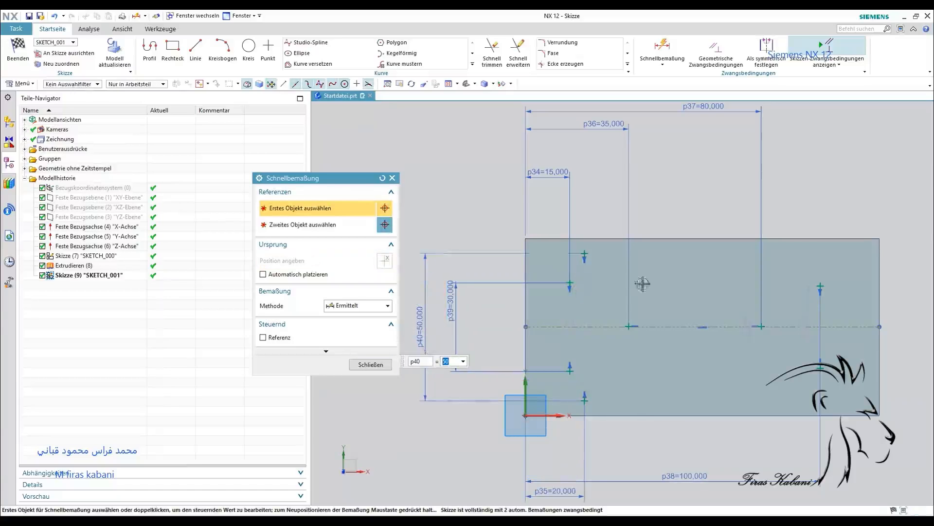
pyautogui.click(371, 364)
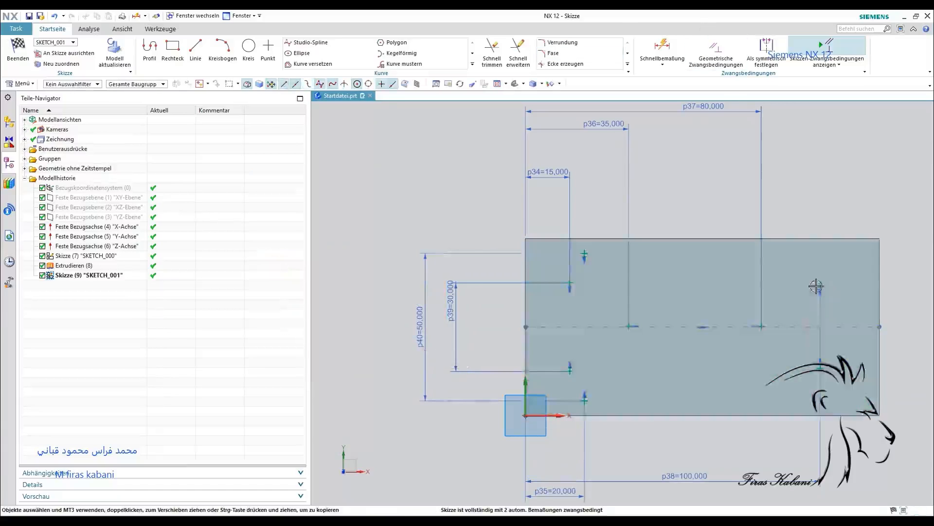
# Align the rightmost pair's upper point horizontally with the upper point of the pair at 20 mm
pyautogui.click(821, 287)
pyautogui.click(586, 255)
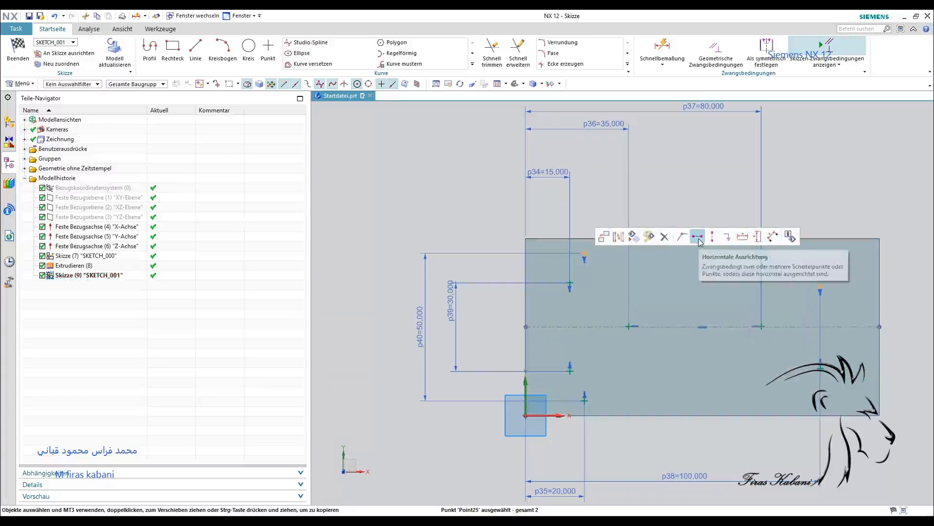
pyautogui.click(701, 240)
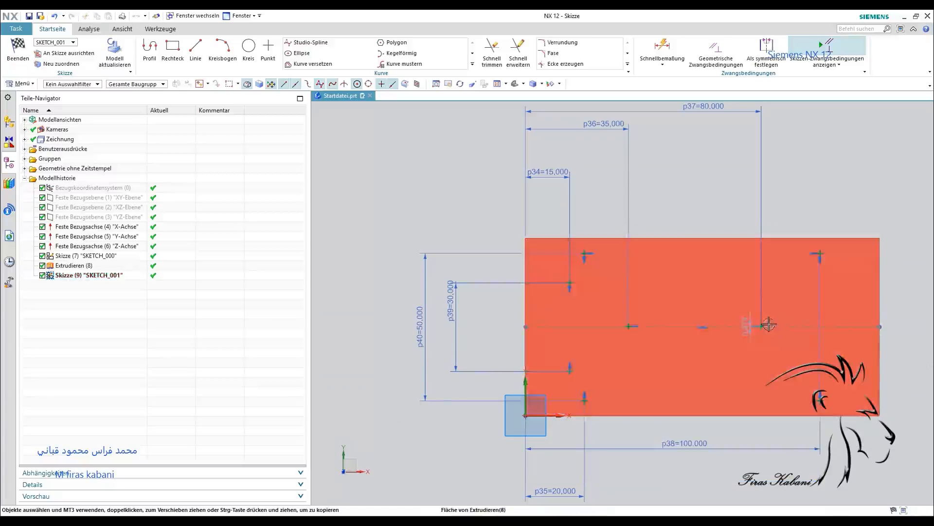
# Set the small perpendicular dimension at the right middle point near the centreline to 0 mm and finish the sketch
pyautogui.doubleClick(745, 322)
pyautogui.write('0')
pyautogui.press('Return')
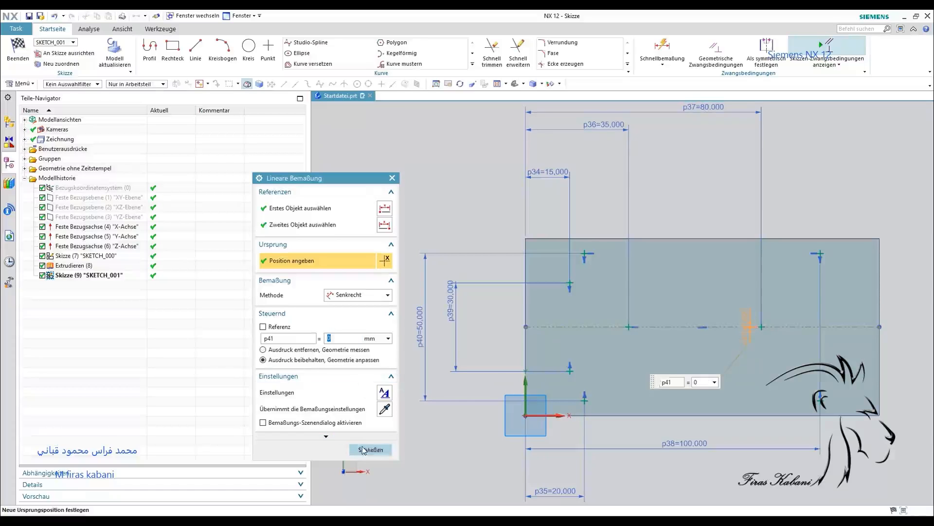
pyautogui.click(371, 449)
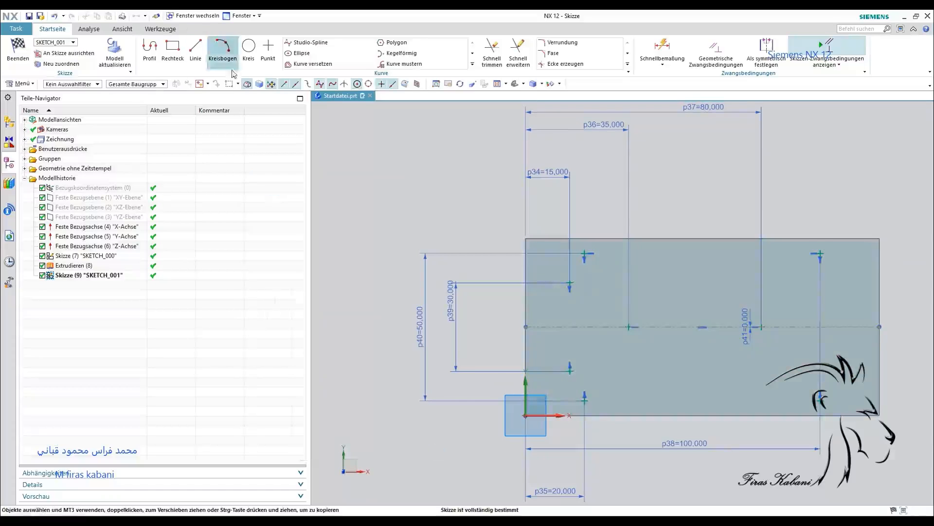
pyautogui.click(18, 49)
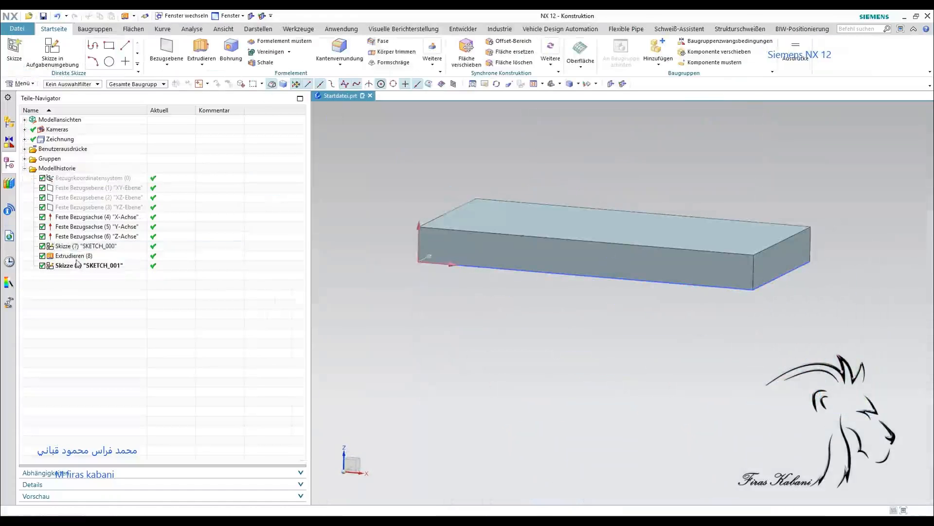
# Examine the general properties of SKETCH_001, including its name and feature name
pyautogui.click(84, 265)
pyautogui.rightClick(84, 276)
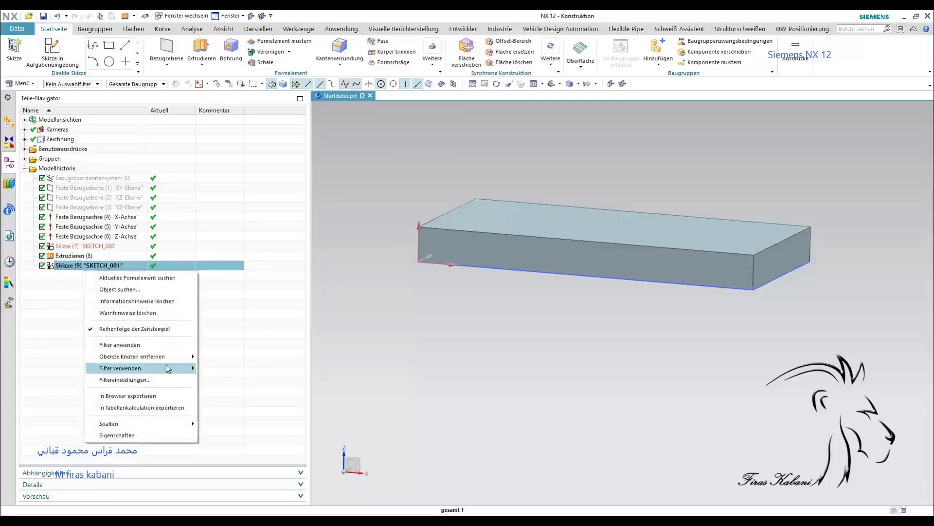
pyautogui.moveTo(168, 370)
pyautogui.click(146, 435)
pyautogui.click(392, 178)
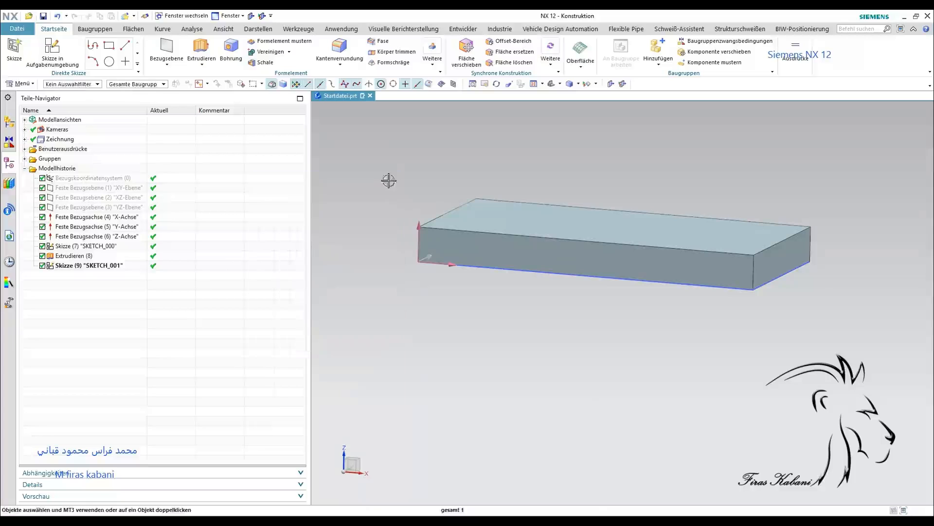
pyautogui.rightClick(94, 265)
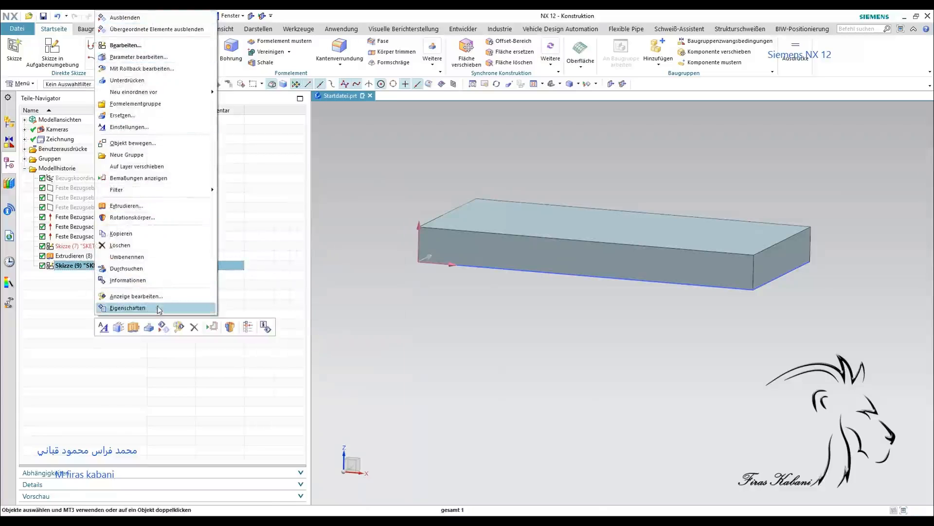
pyautogui.click(184, 307)
pyautogui.click(306, 194)
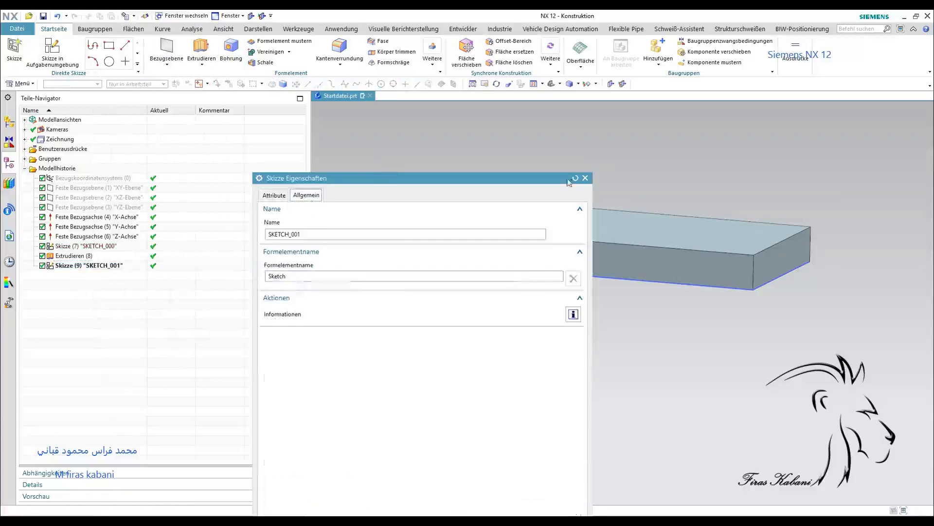
pyautogui.click(585, 178)
# Examine the sketch settings of SKETCH_001, then close them without changes
pyautogui.click(84, 267)
pyautogui.rightClick(83, 266)
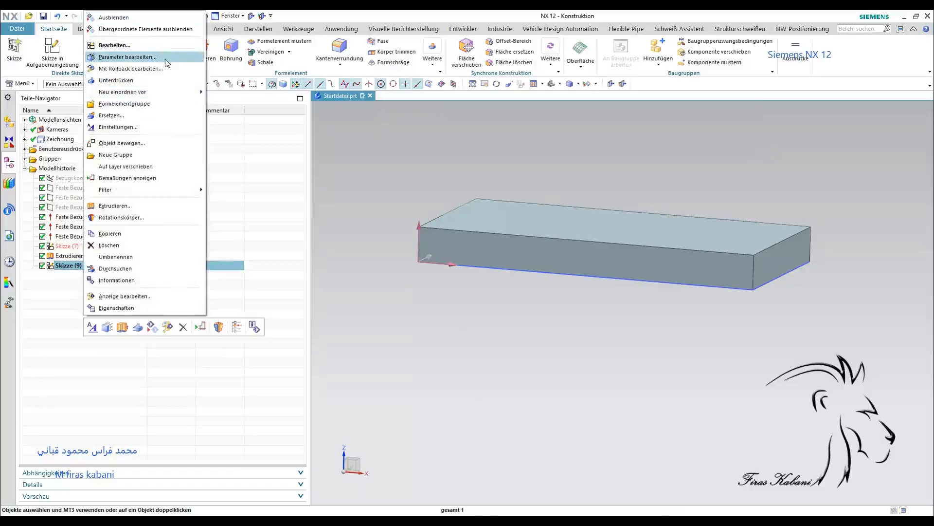
pyautogui.moveTo(164, 92)
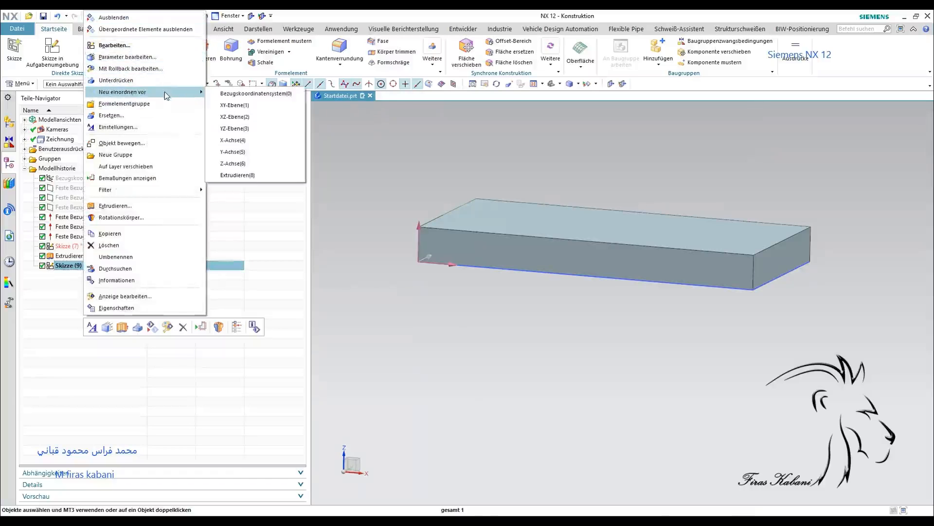
pyautogui.click(161, 127)
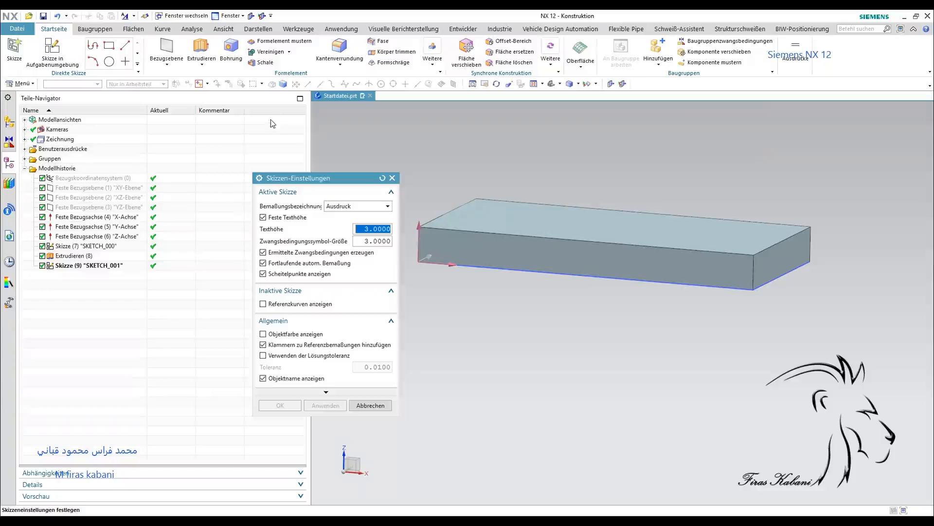
pyautogui.click(392, 178)
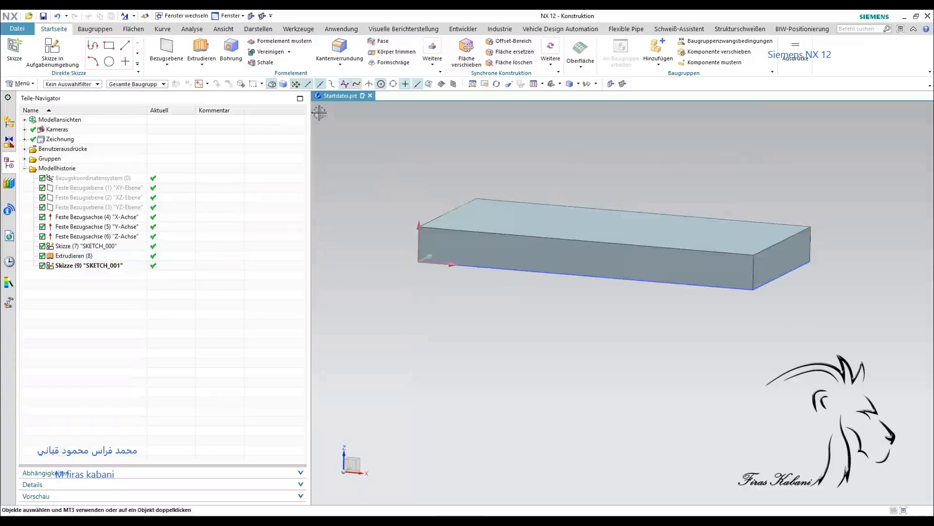
# Start a hole feature at the two sketch points nearest the plate's short edge beside the origin
pyautogui.click(231, 51)
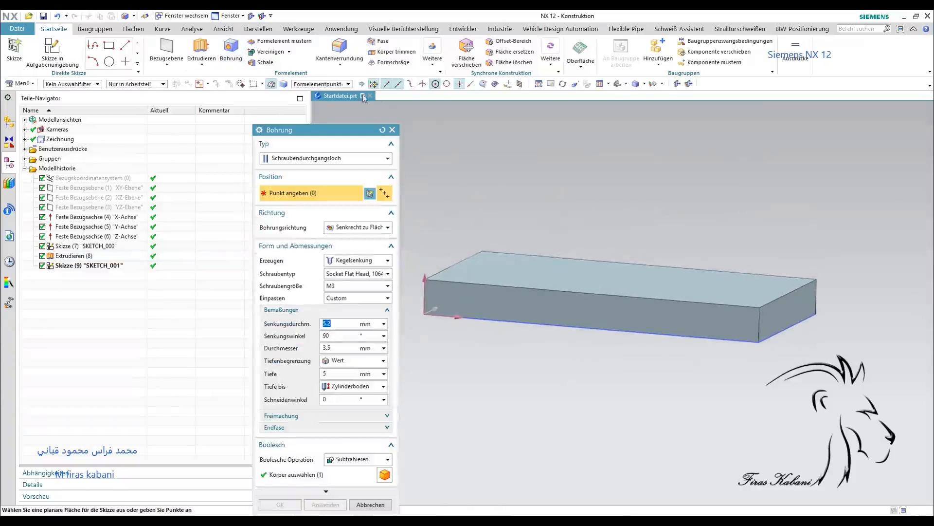
pyautogui.click(392, 130)
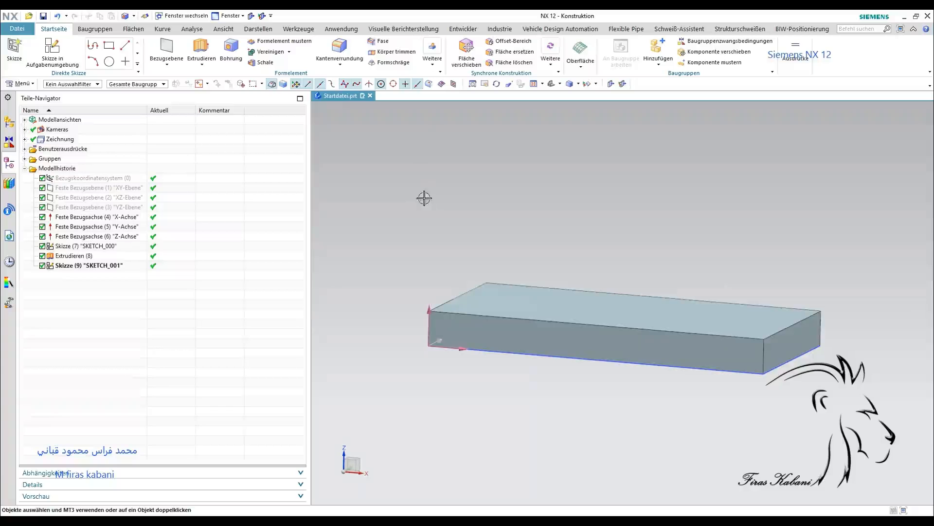
pyautogui.moveTo(432, 204); pyautogui.dragTo(417, 138, button='middle')
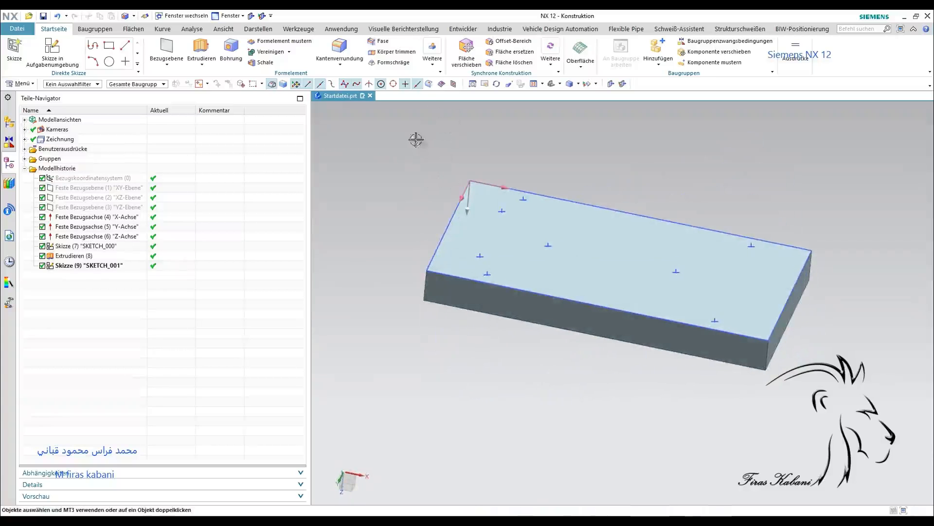
pyautogui.click(229, 49)
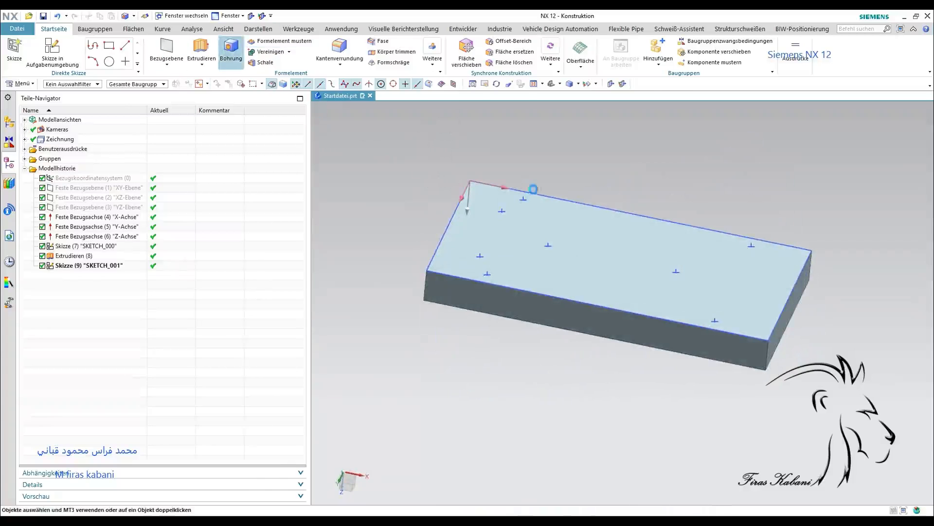
pyautogui.click(501, 210)
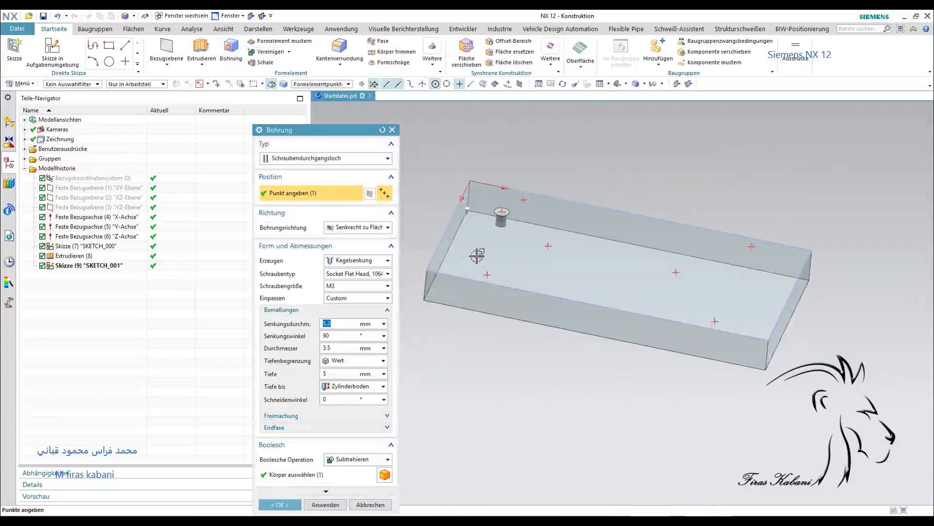
pyautogui.click(480, 256)
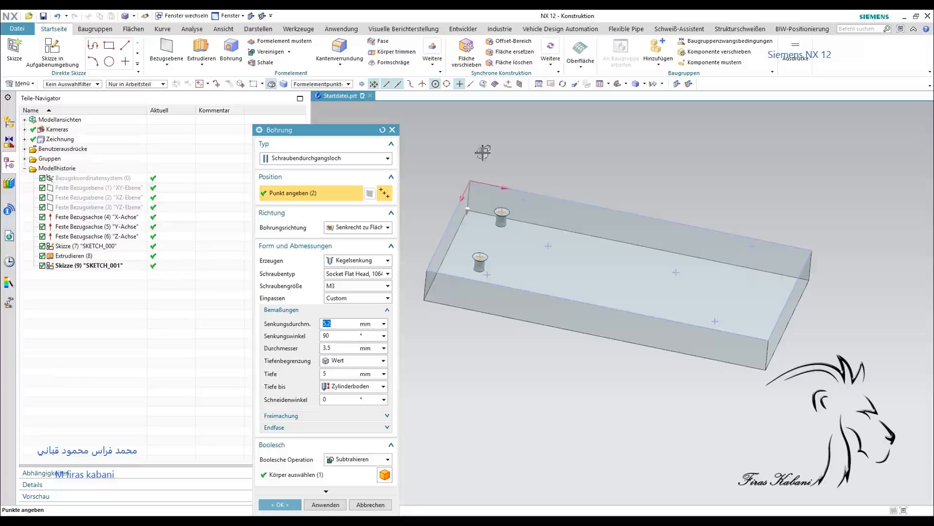
# Define the two holes as general holes (Allgemeine Bohrung) with a counterbore form (Flachsenkung)
pyautogui.click(384, 261)
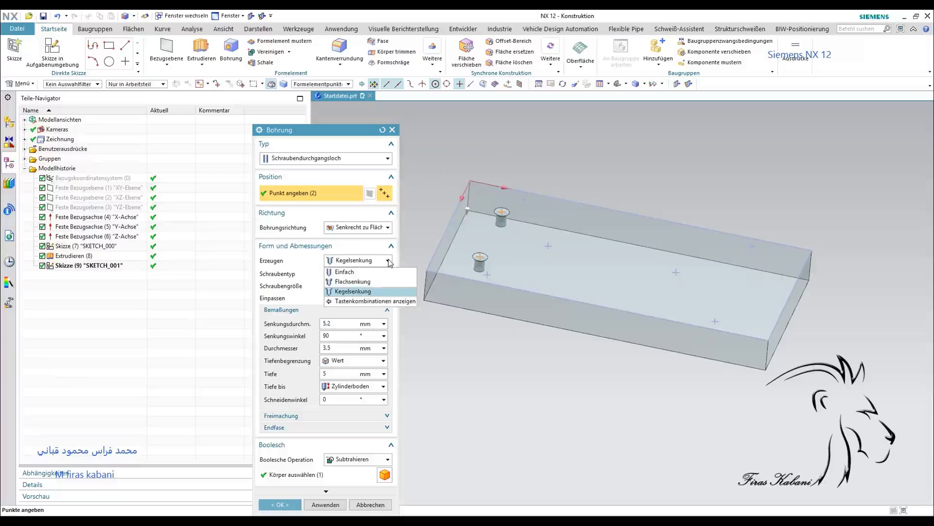
pyautogui.click(365, 282)
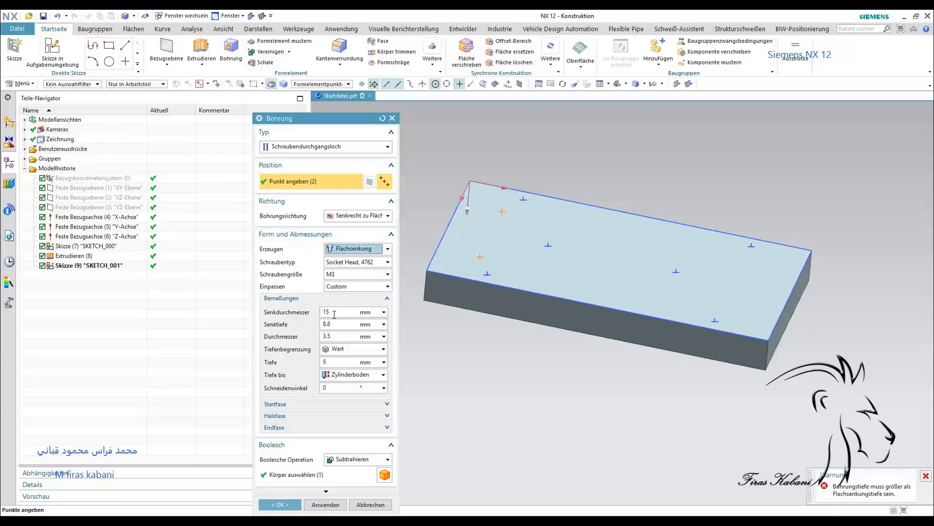
pyautogui.click(349, 148)
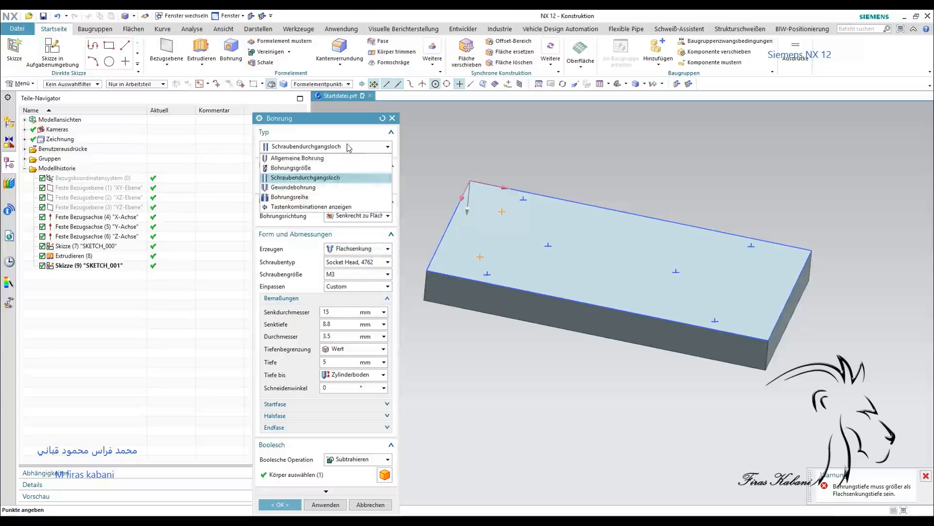
pyautogui.click(321, 158)
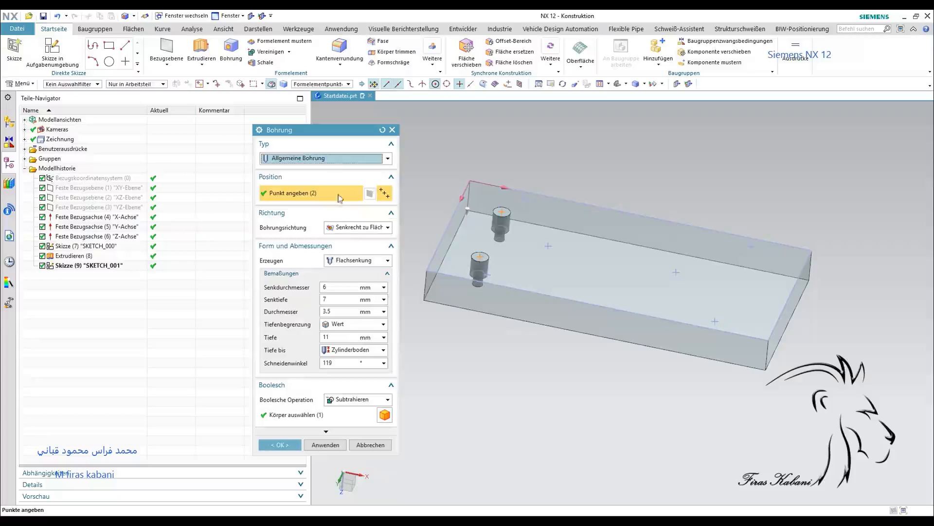
pyautogui.click(361, 261)
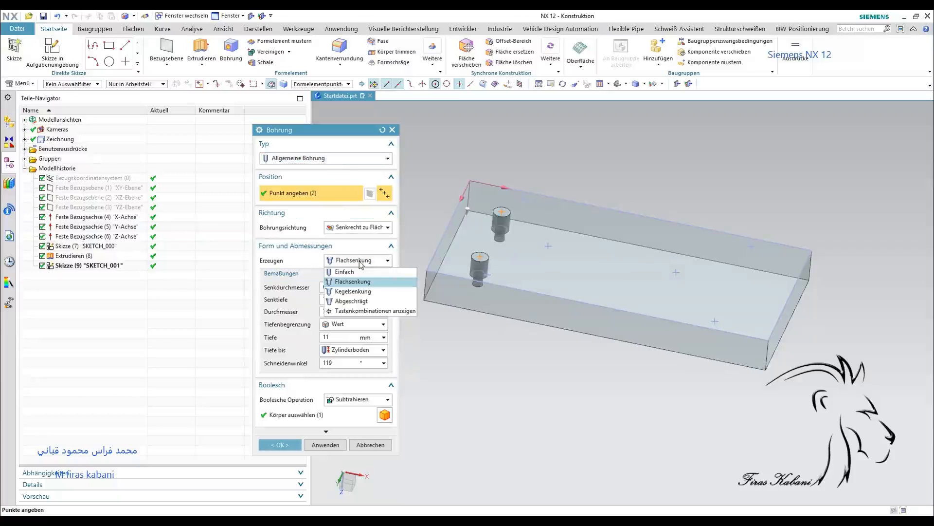
pyautogui.click(360, 281)
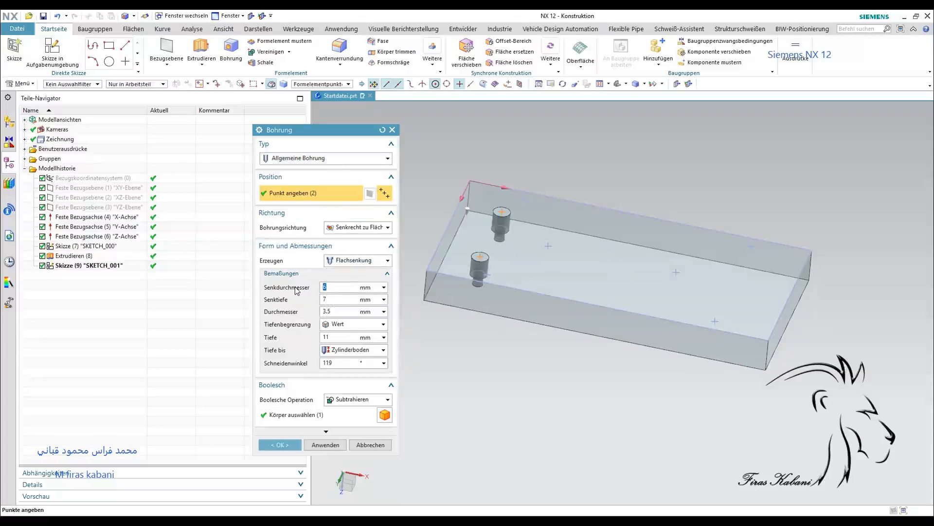
# Set the counterbore diameter to 10 mm and the hole diameter to 5.5 mm
pyautogui.write('10')
pyautogui.press('Return')
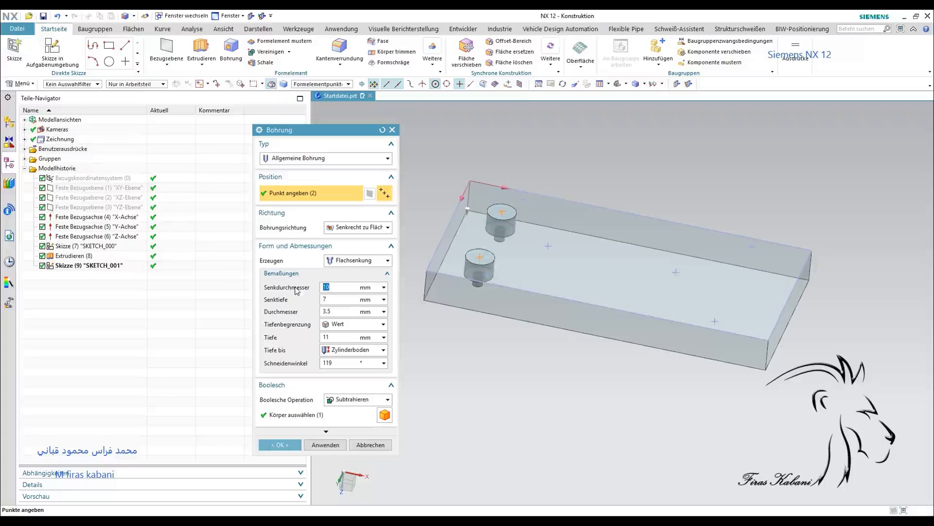
pyautogui.click(338, 311)
pyautogui.write('5:5')
pyautogui.press('Return')
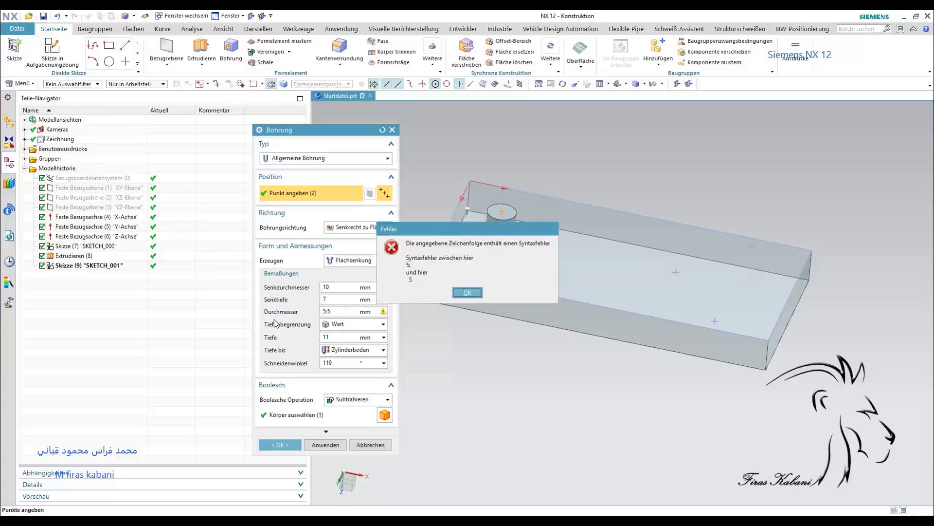
pyautogui.click(467, 292)
pyautogui.click(326, 312)
pyautogui.click(333, 312)
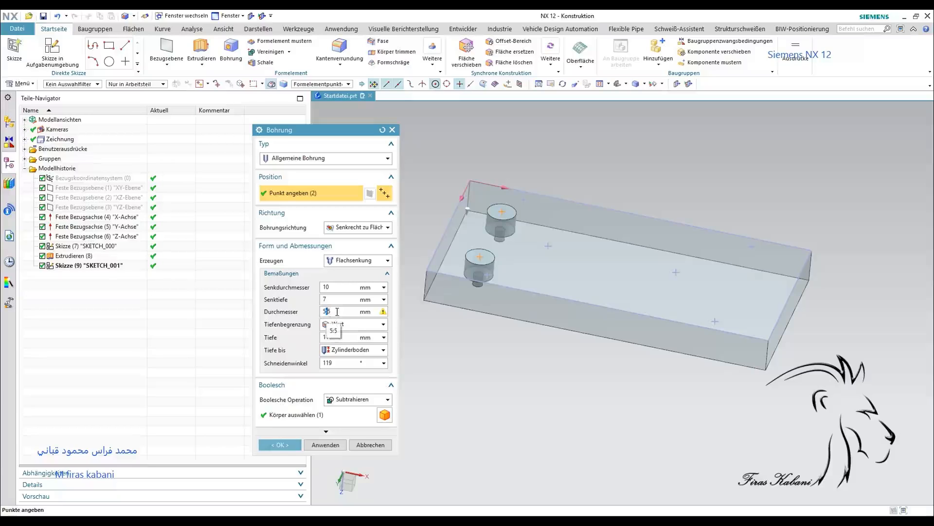
pyautogui.doubleClick(337, 312)
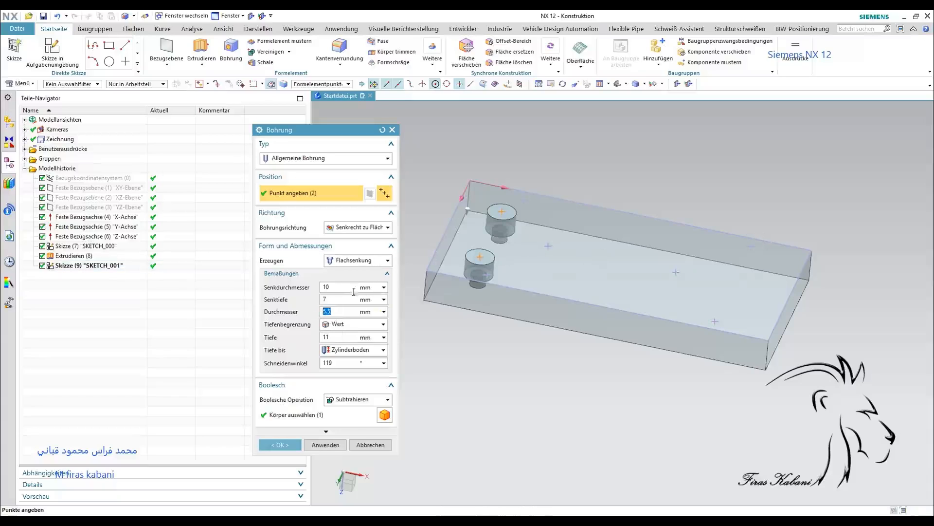
# Set the hole depth to 12 mm and the counterbore depth to 5.4 mm, and create the two holes
pyautogui.doubleClick(335, 300)
pyautogui.doubleClick(338, 336)
pyautogui.write('5.4')
pyautogui.press('Return')
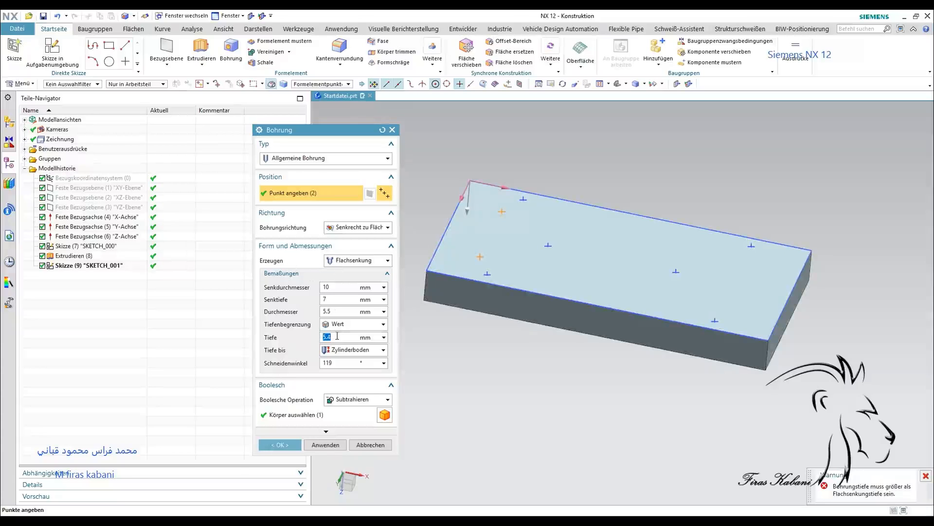
pyautogui.moveTo(337, 336); pyautogui.dragTo(305, 340)
pyautogui.write('12')
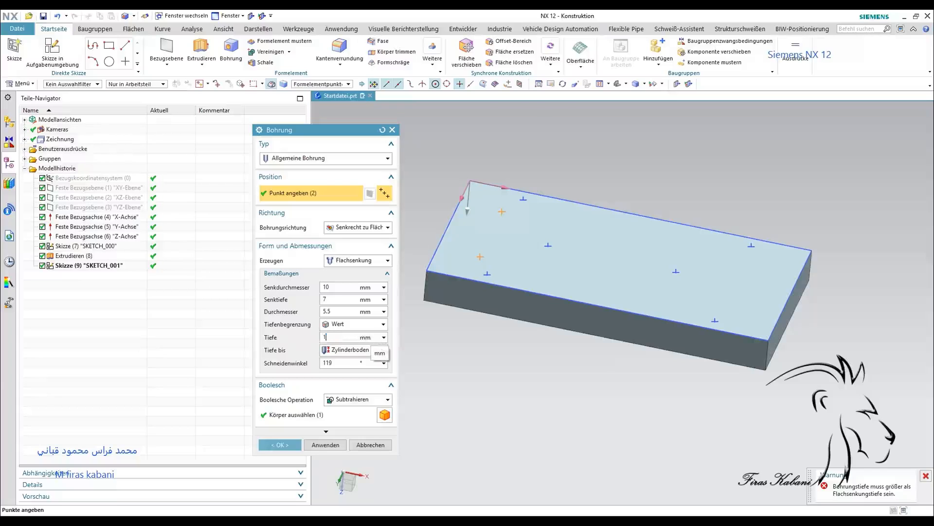
pyautogui.press('Return')
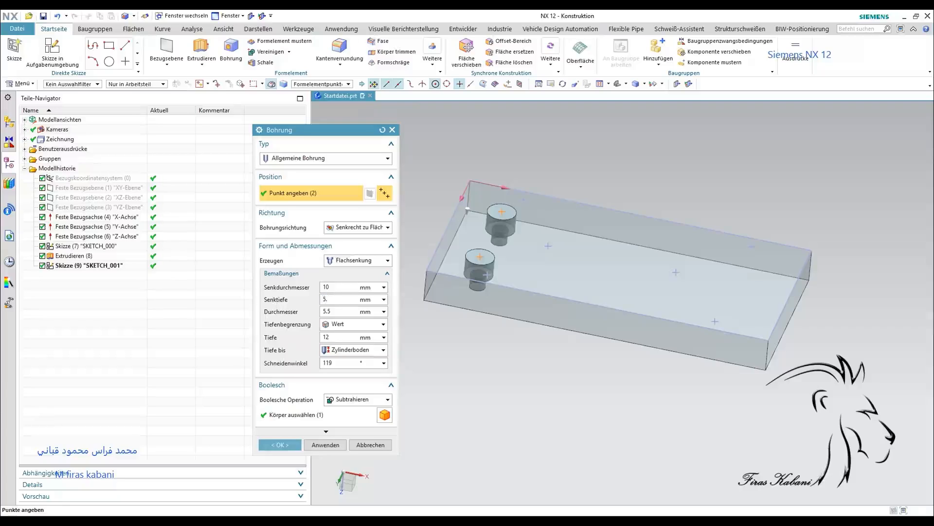
pyautogui.press('Return')
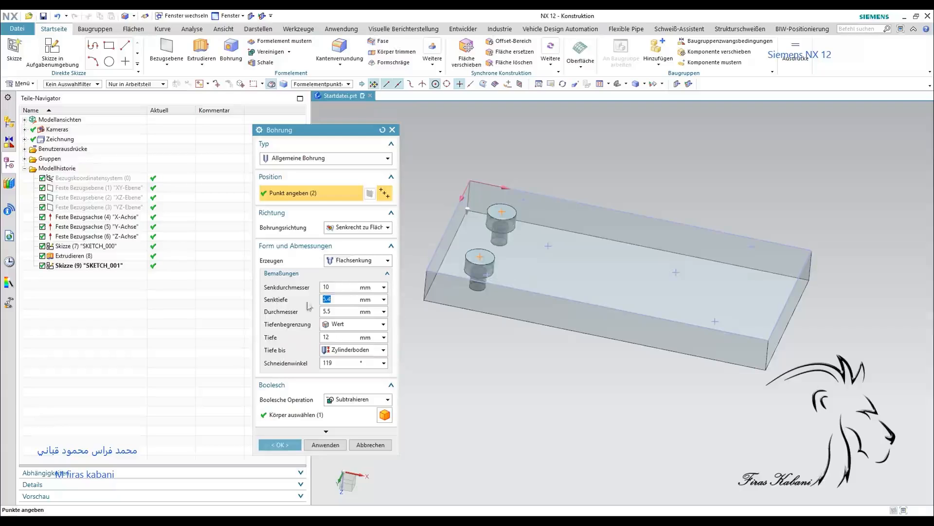
pyautogui.keyDown('shift'); pyautogui.moveTo(459, 361); pyautogui.dragTo(474, 344, button='middle'); pyautogui.keyUp('shift')
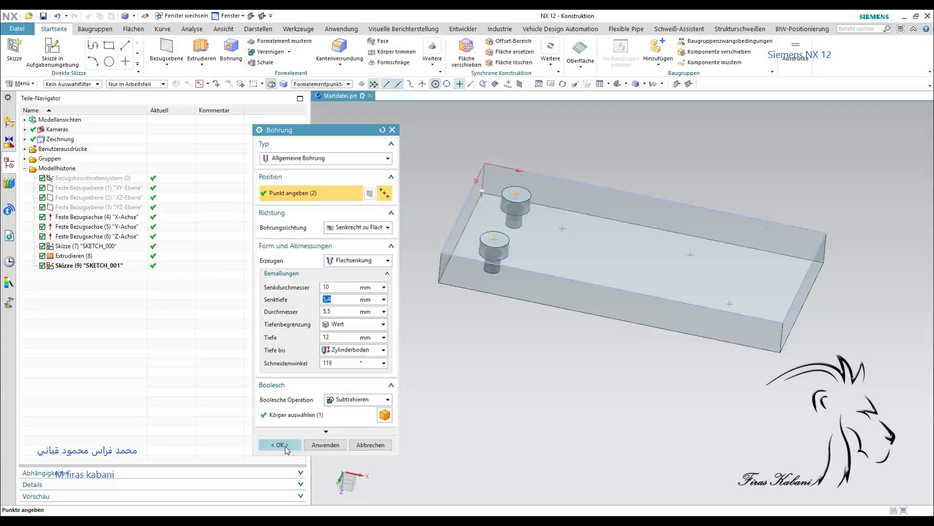
pyautogui.click(286, 449)
pyautogui.moveTo(449, 377); pyautogui.dragTo(614, 336, button='middle')
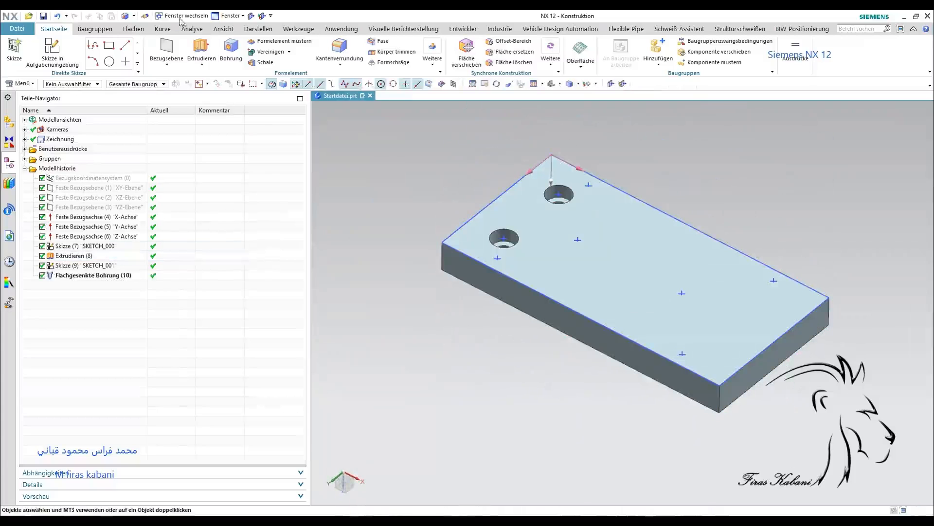
pyautogui.click(231, 49)
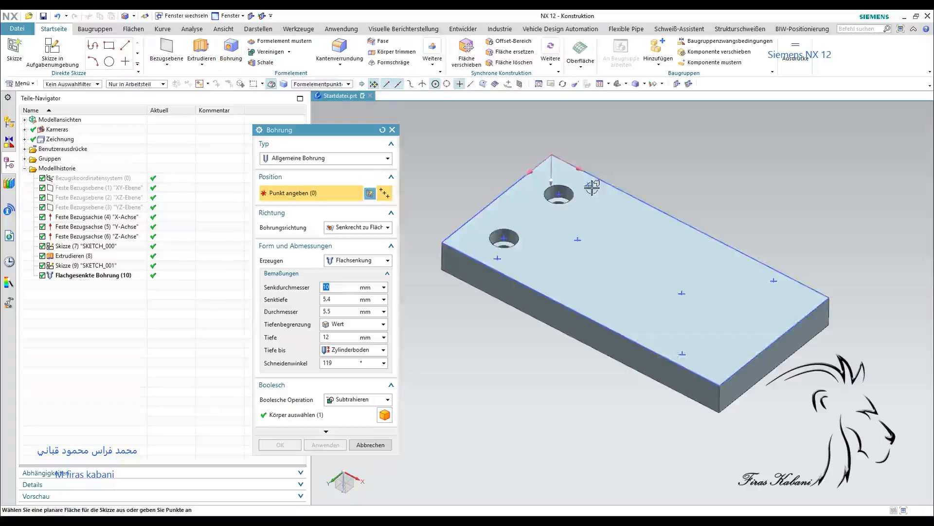
pyautogui.click(589, 186)
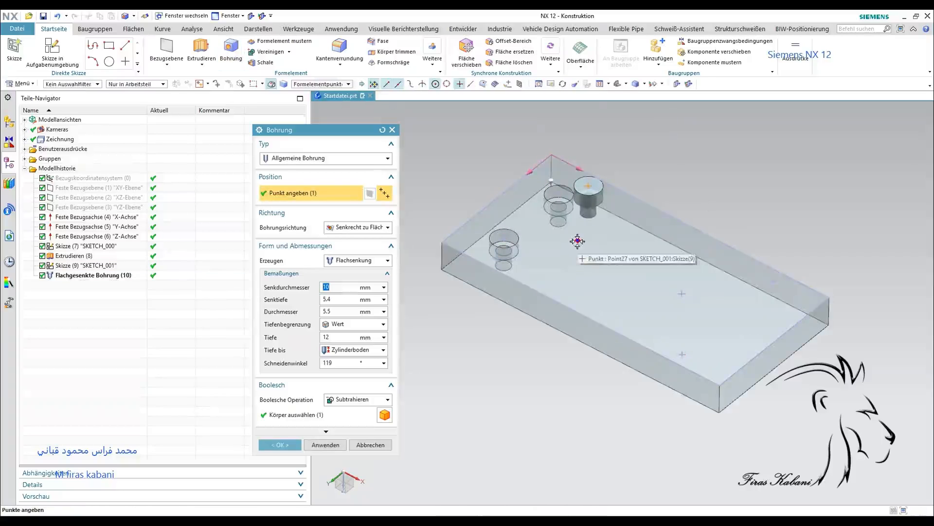
pyautogui.click(577, 241)
pyautogui.moveTo(527, 305); pyautogui.dragTo(521, 281, button='middle')
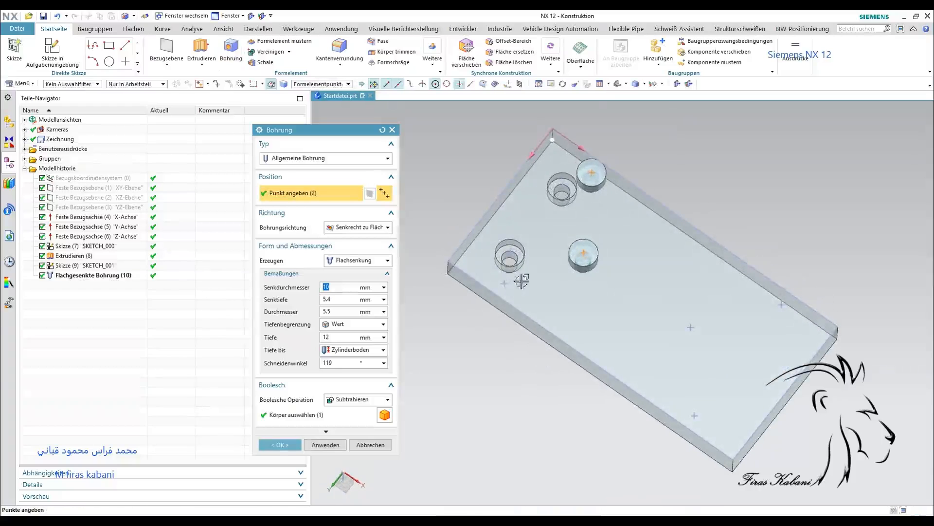
pyautogui.click(504, 284)
pyautogui.click(691, 327)
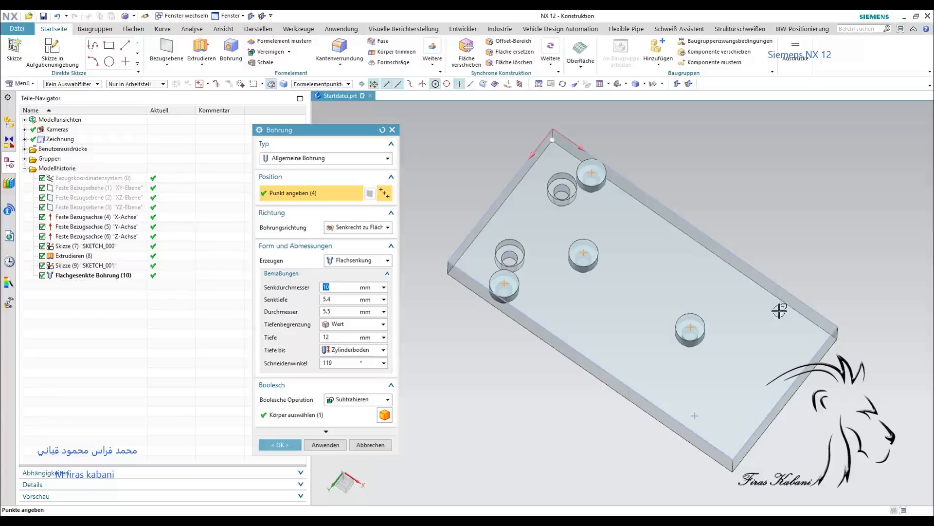
pyautogui.click(779, 309)
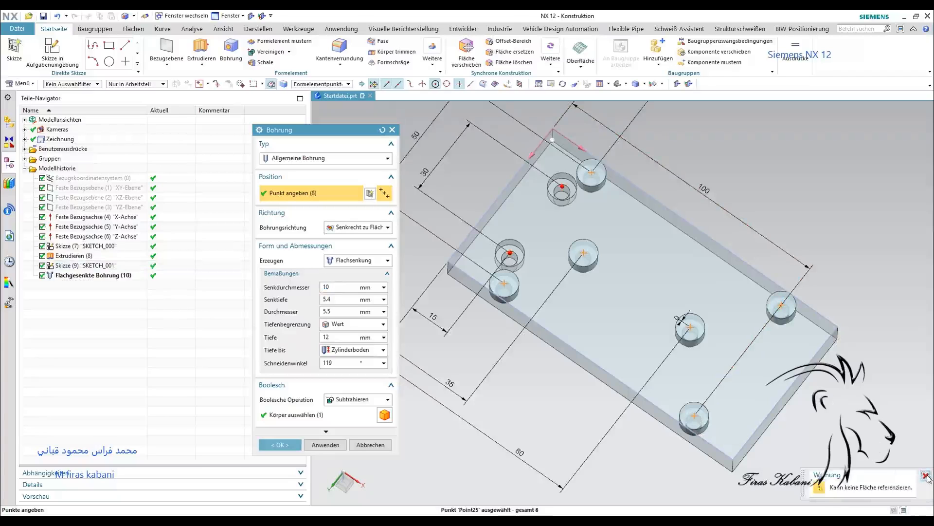
pyautogui.click(392, 129)
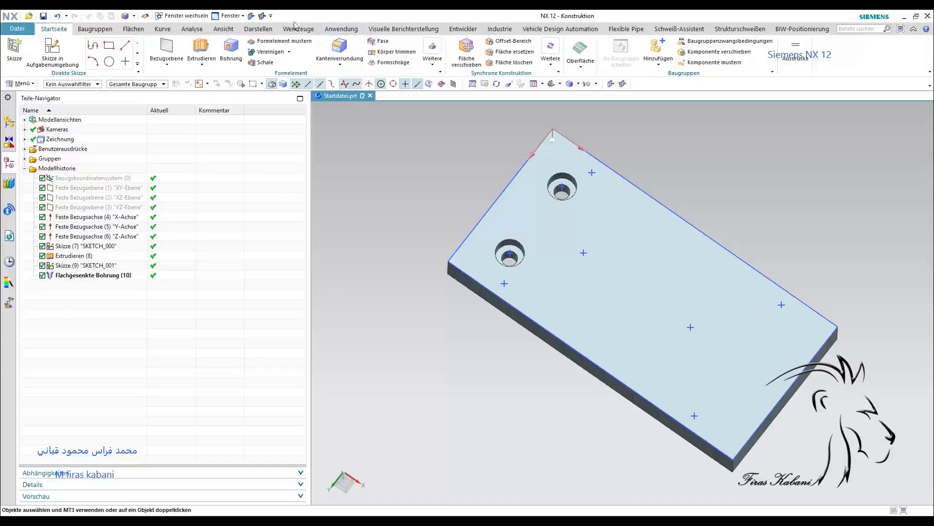
# Start another general hole feature (Allgemeine Bohrung) with the simple form (Einfach)
pyautogui.click(230, 51)
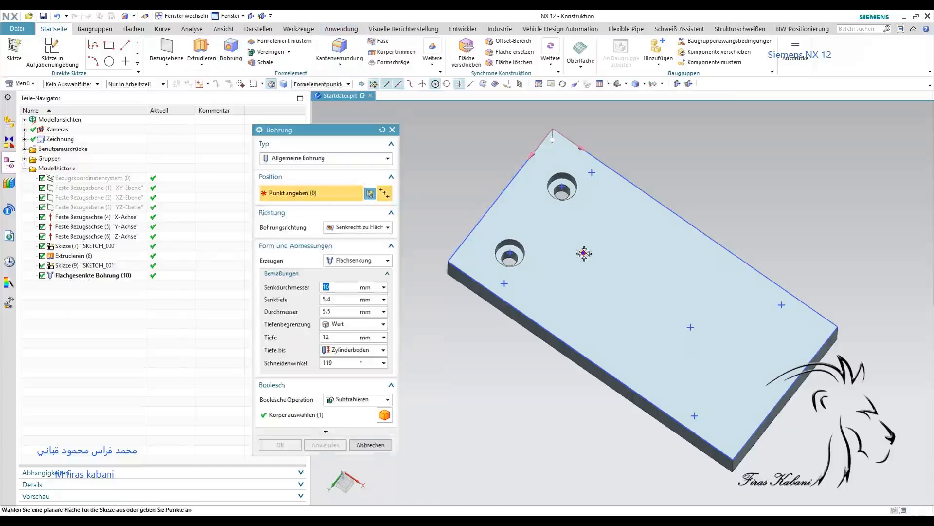
pyautogui.click(300, 159)
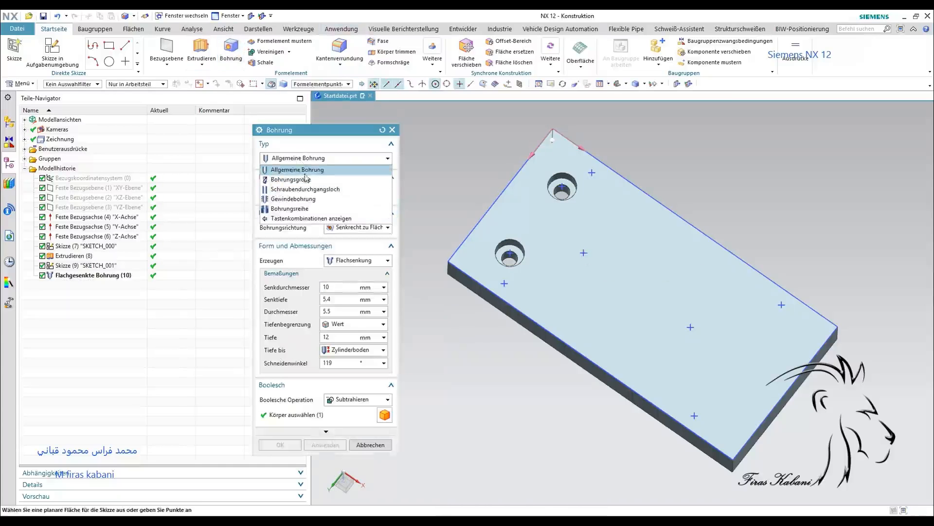
pyautogui.click(307, 174)
pyautogui.click(355, 260)
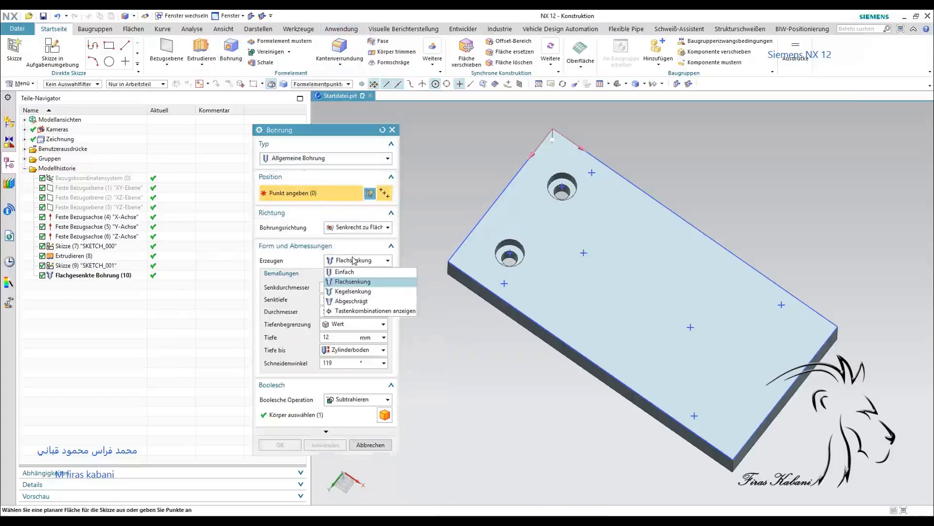
pyautogui.click(345, 272)
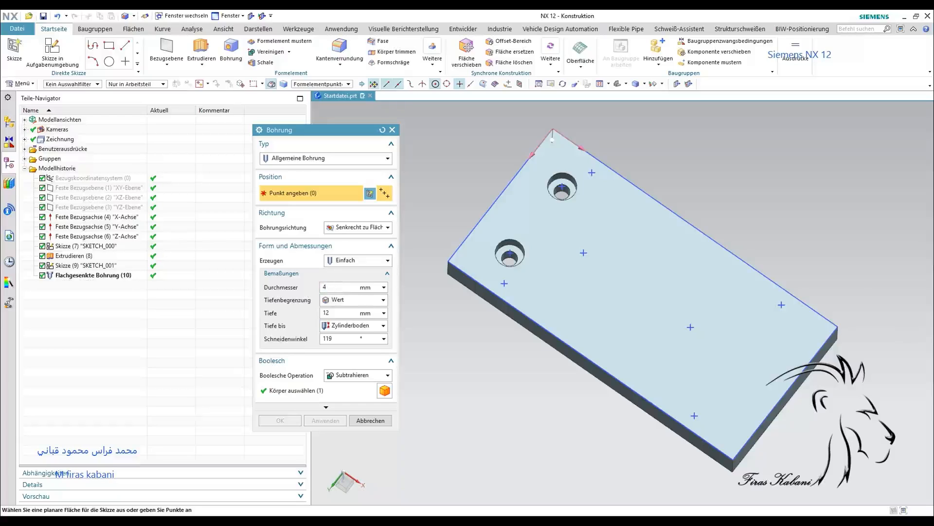
# Check the M4 callouts in the PDF drawing and select the six remaining sketch points as hole positions
pyautogui.click(181, 517)
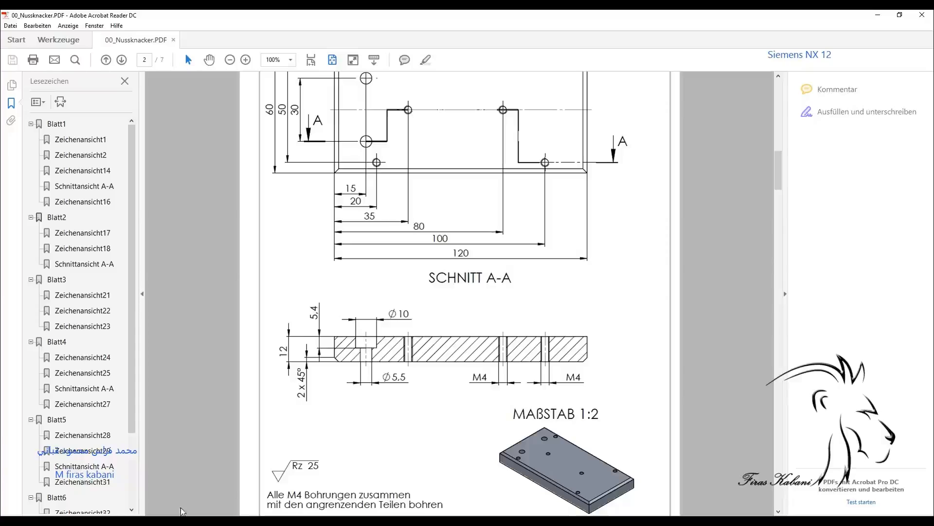
pyautogui.moveTo(484, 376); pyautogui.dragTo(473, 378)
pyautogui.rightClick(481, 378)
pyautogui.click(500, 386)
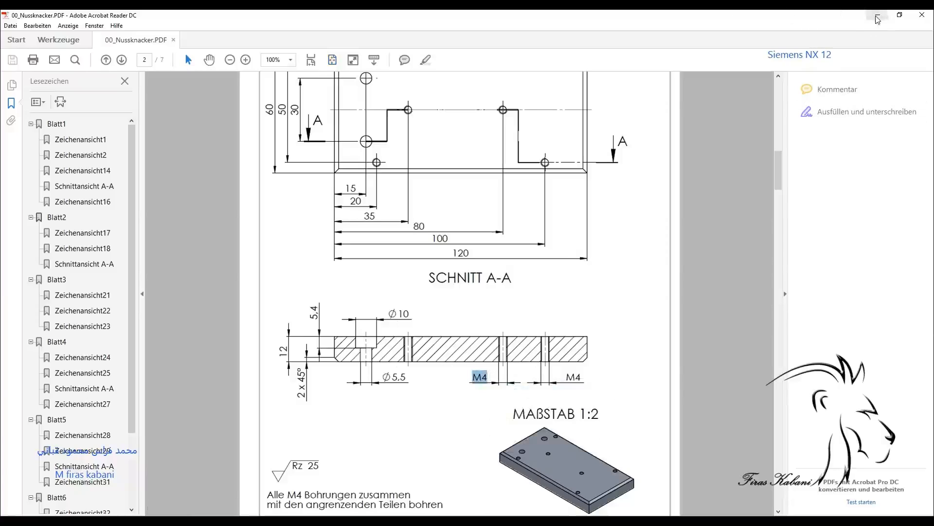
pyautogui.click(172, 521)
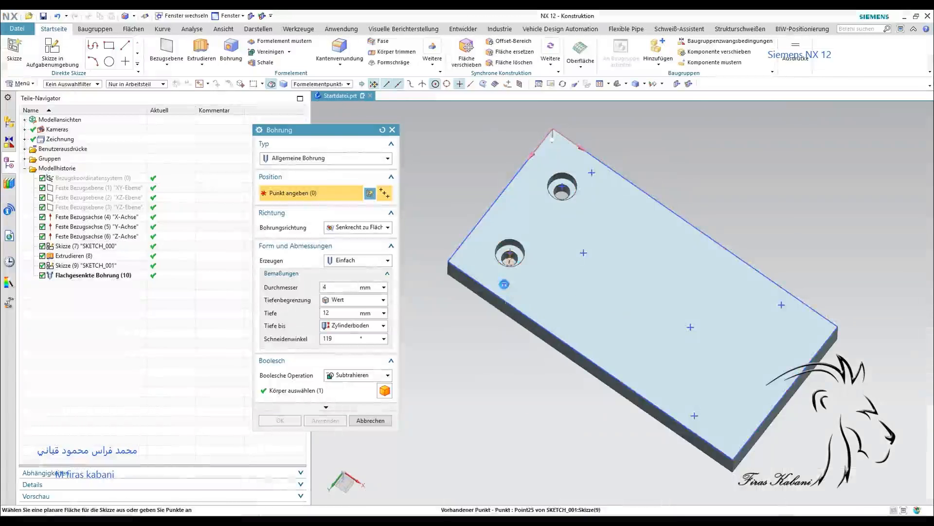
pyautogui.click(504, 283)
pyautogui.click(584, 251)
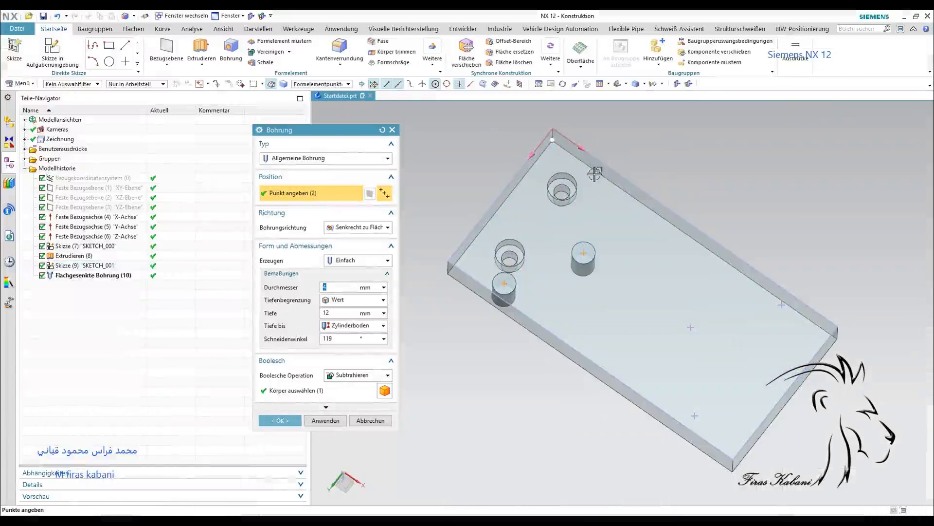
pyautogui.click(592, 173)
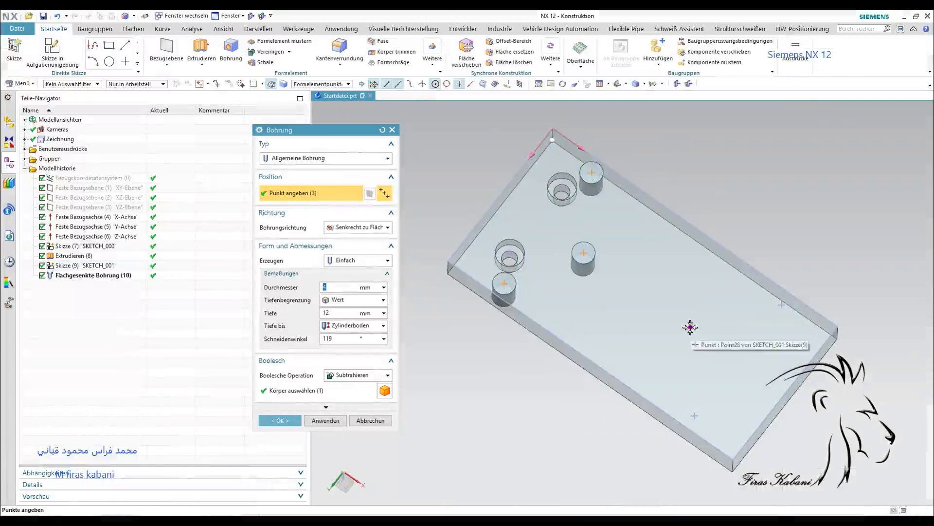
pyautogui.click(690, 326)
pyautogui.click(781, 305)
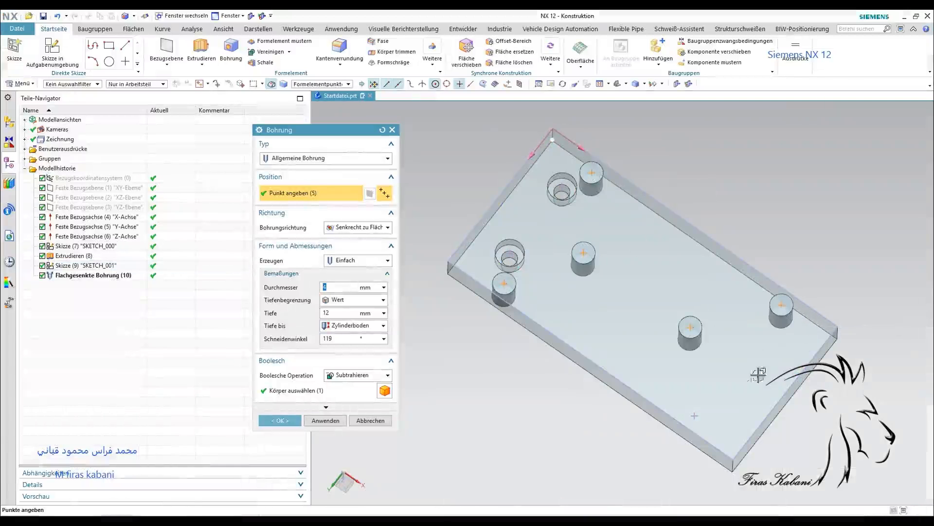
pyautogui.click(696, 414)
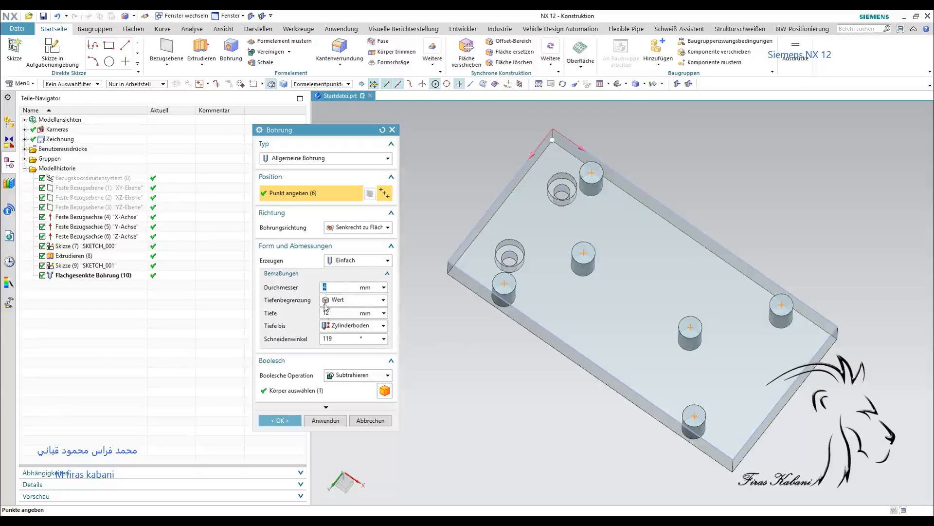
# Set the depth limit of the six simple holes to through body (Durch Körper)
pyautogui.click(384, 326)
pyautogui.click(383, 327)
pyautogui.click(384, 313)
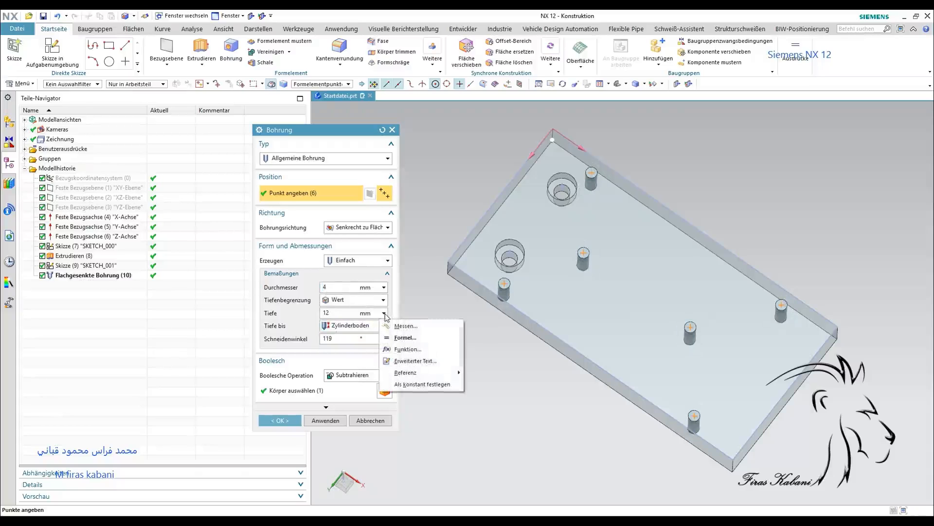
pyautogui.click(342, 315)
pyautogui.click(350, 300)
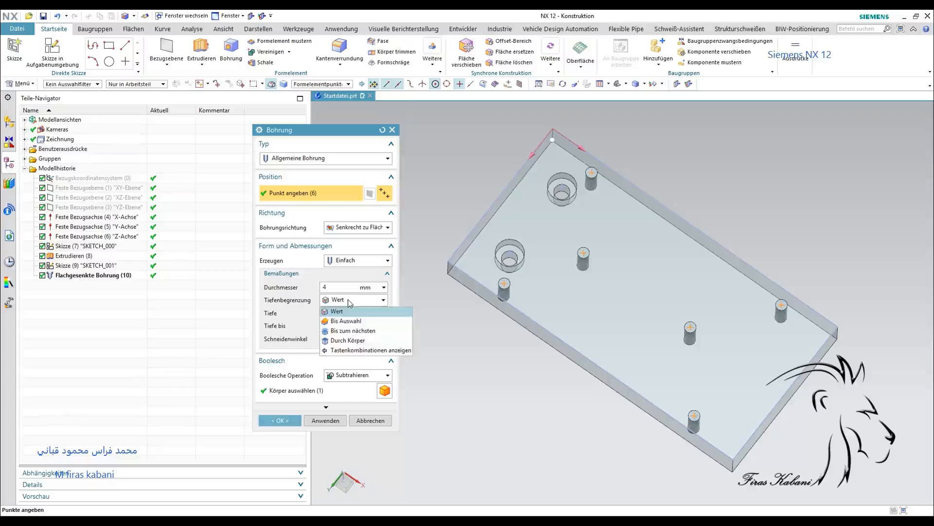
pyautogui.click(348, 340)
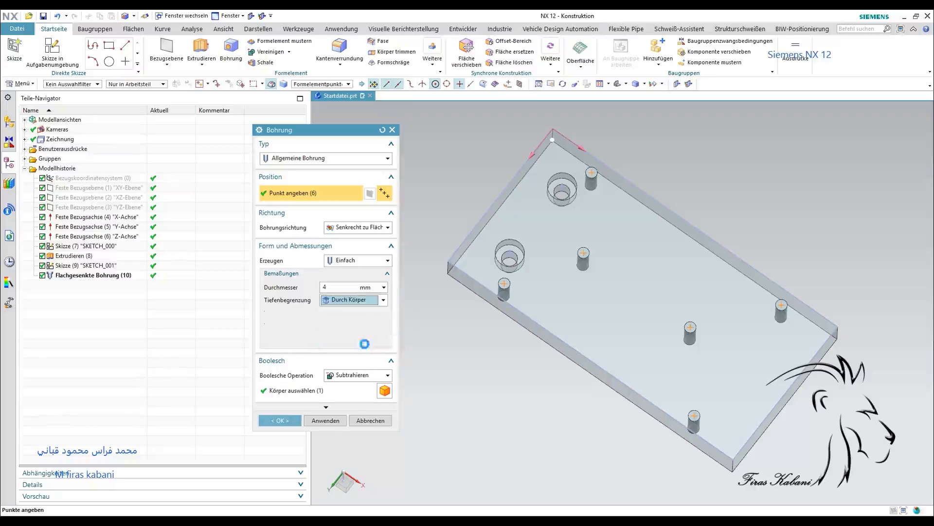
# Check the plate views in the PDF drawing, set the hole diameter to 3.30 mm and create the six holes
pyautogui.doubleClick(338, 290)
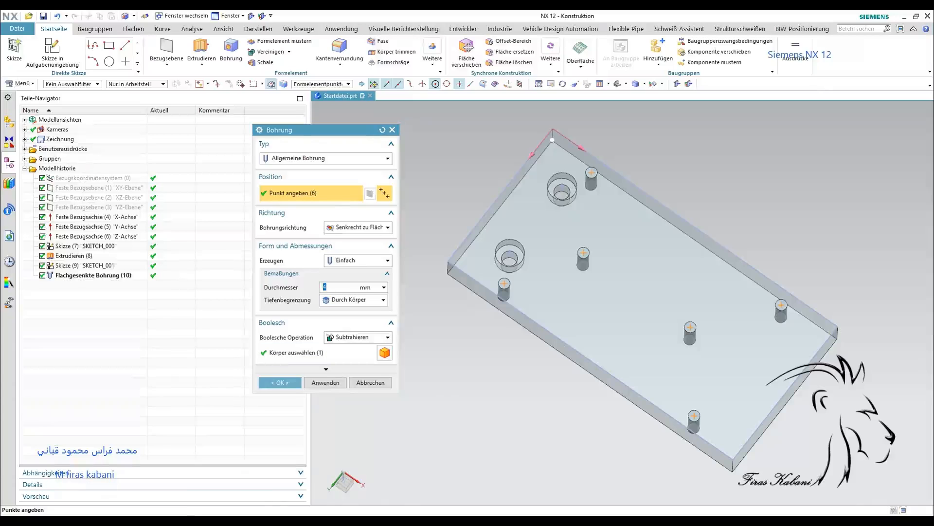
pyautogui.hotkey('alt', 'Tab')
pyautogui.scroll(2, 442, 216)
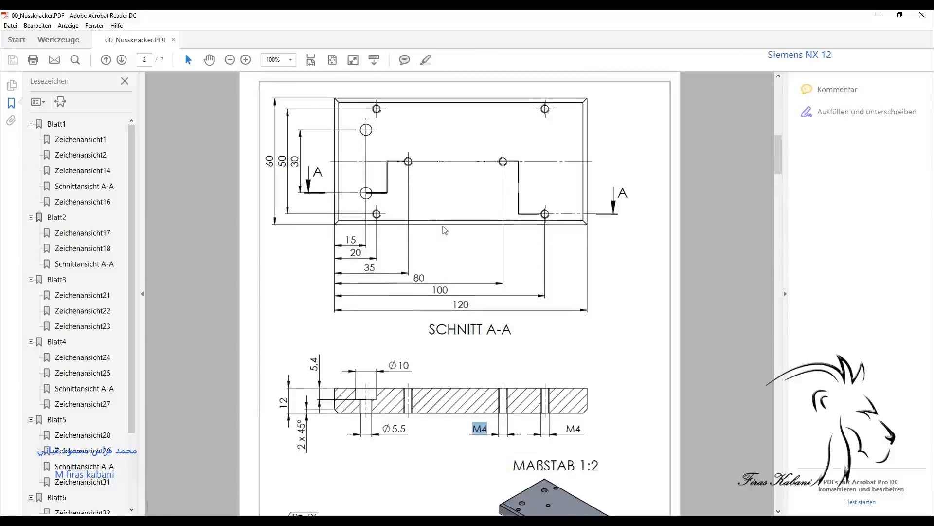
pyautogui.scroll(-1, 447, 236)
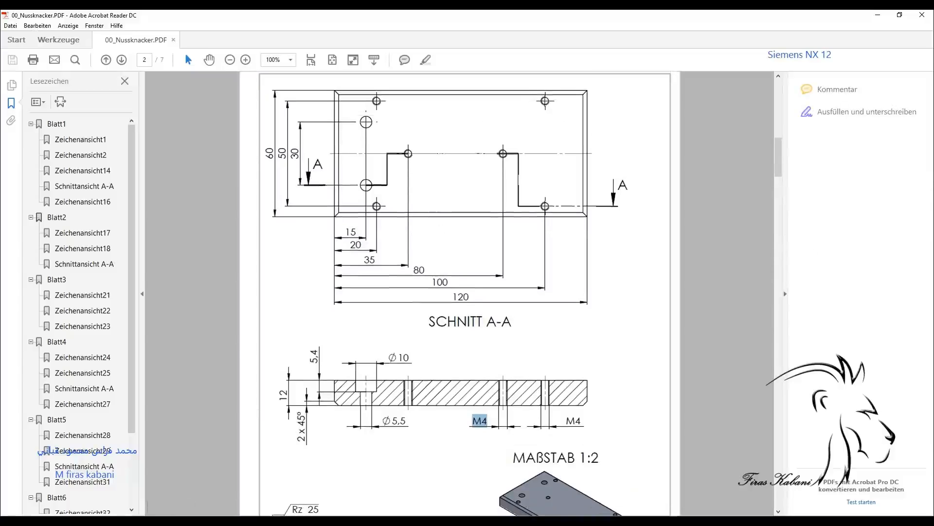
pyautogui.hotkey('alt', 'Tab')
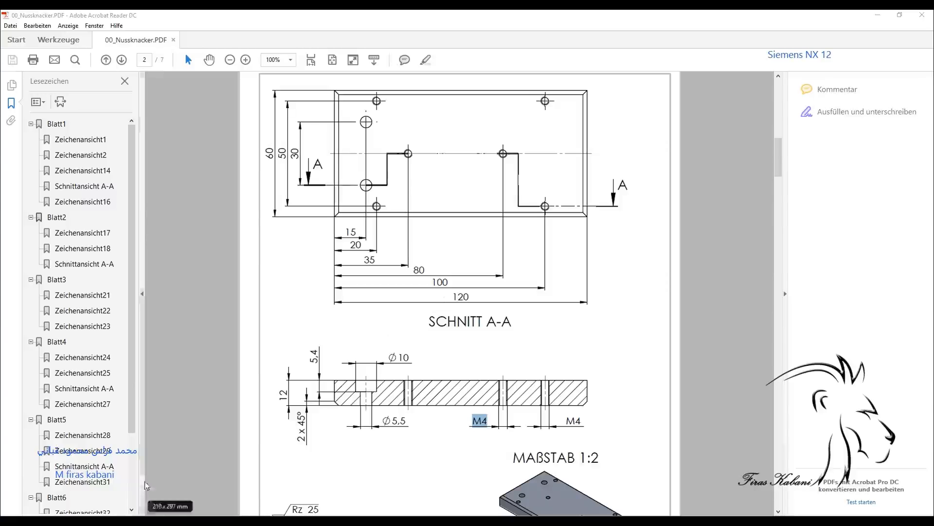
pyautogui.hotkey('alt', 'Tab')
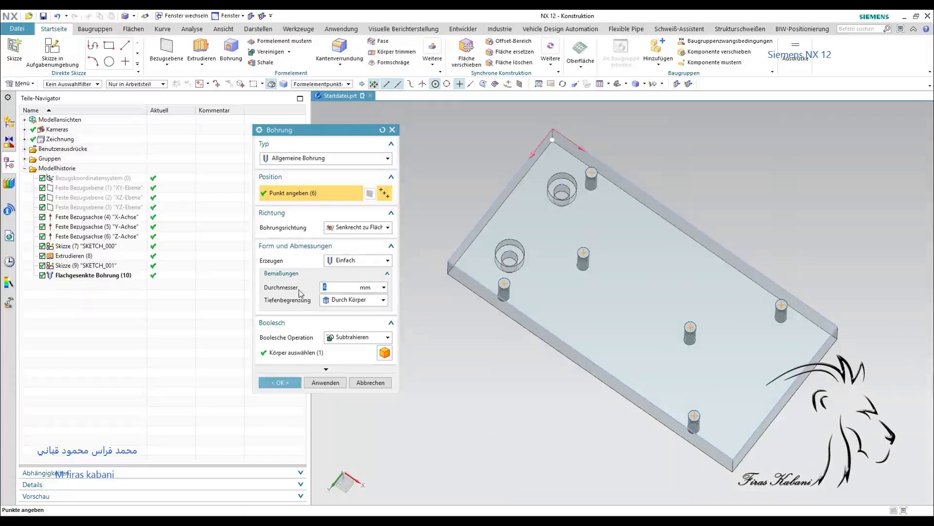
pyautogui.write('3,30')
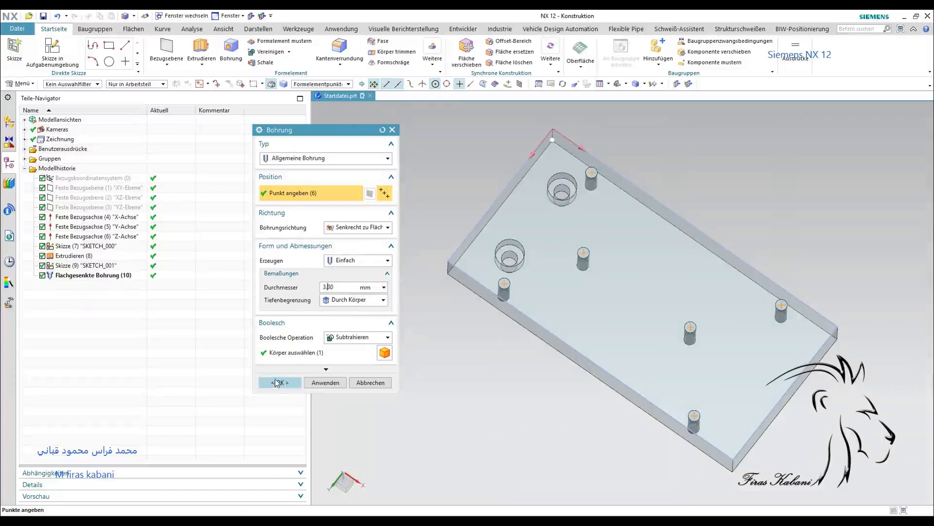
pyautogui.click(279, 383)
# Hide the hole-point sketch SKETCH_001 and the plate outline sketch SKETCH_000
pyautogui.keyDown('shift'); pyautogui.moveTo(600, 370); pyautogui.dragTo(511, 355, button='middle'); pyautogui.keyUp('shift')
pyautogui.click(97, 276)
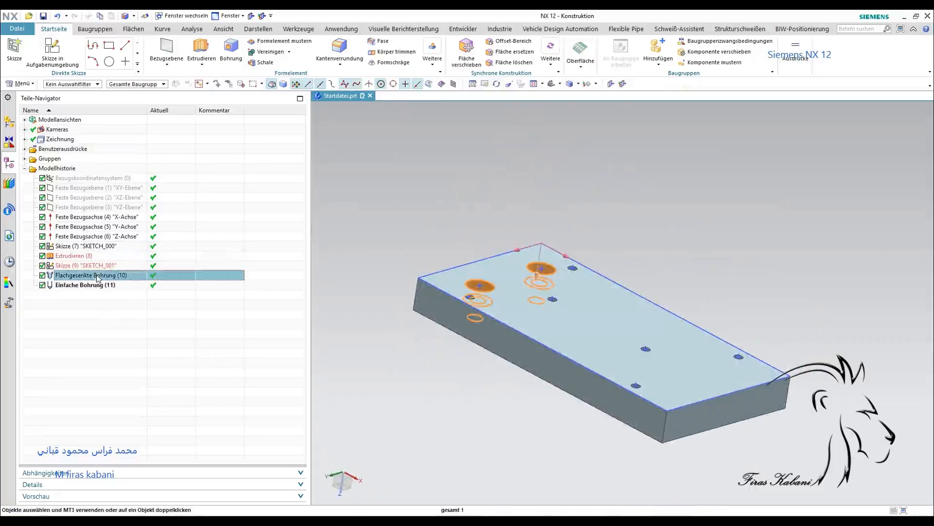
pyautogui.click(100, 285)
pyautogui.click(81, 371)
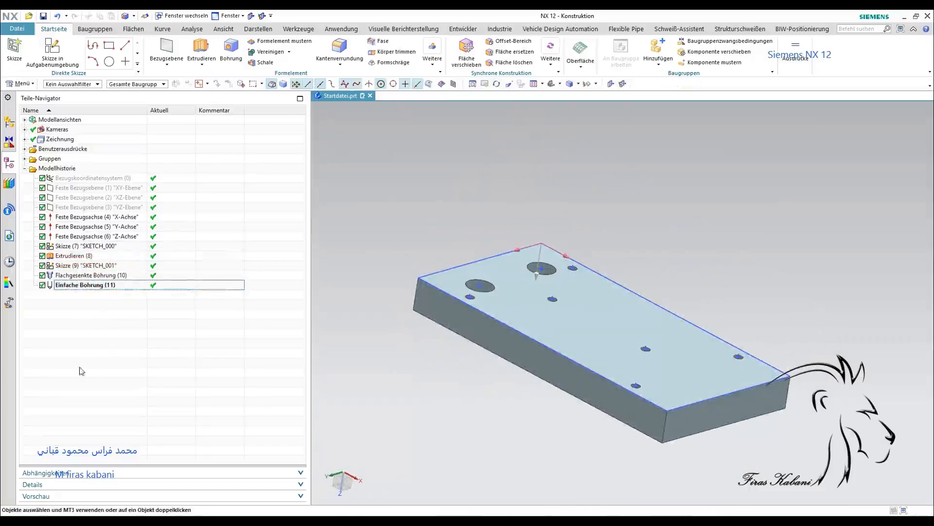
pyautogui.click(90, 246)
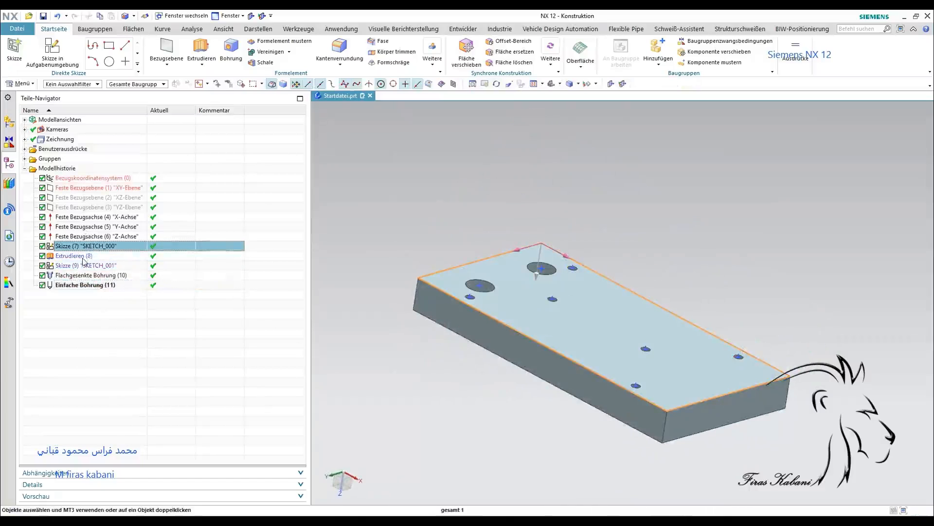
pyautogui.click(82, 266)
pyautogui.rightClick(82, 268)
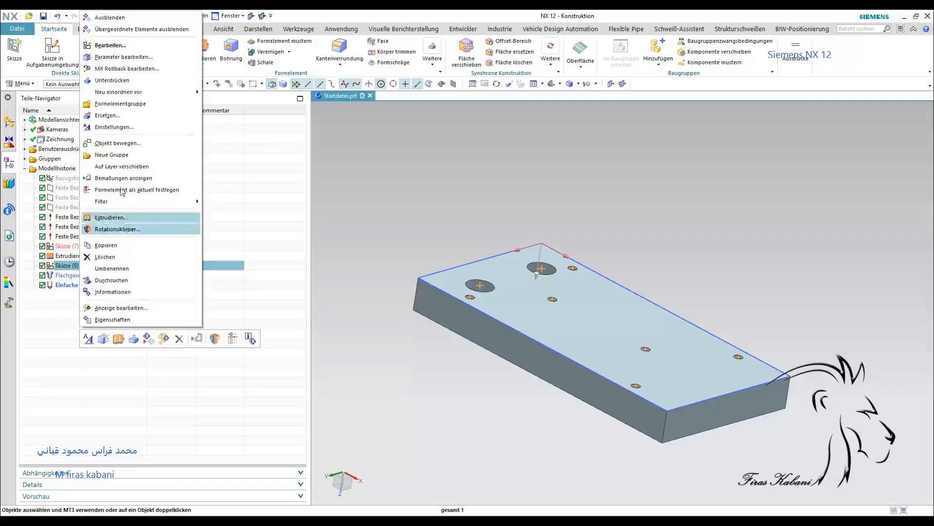
pyautogui.click(130, 22)
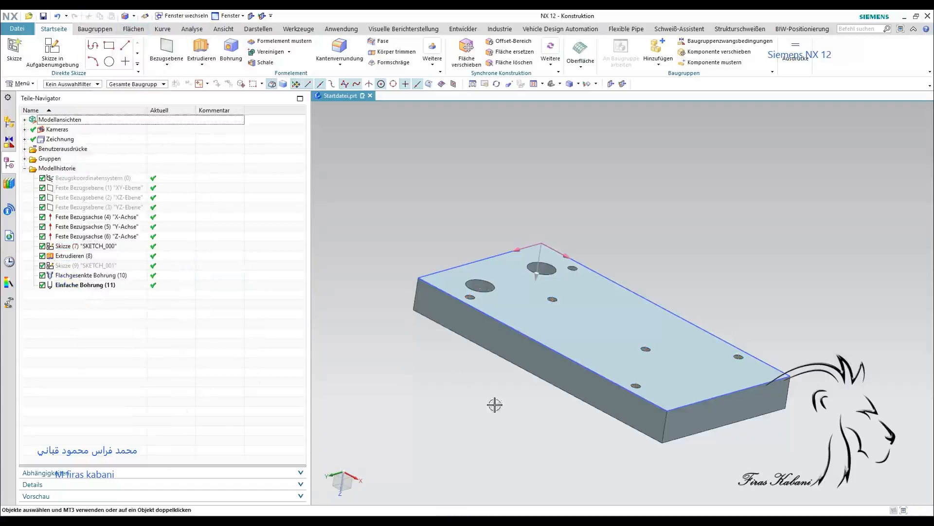
pyautogui.rightClick(68, 245)
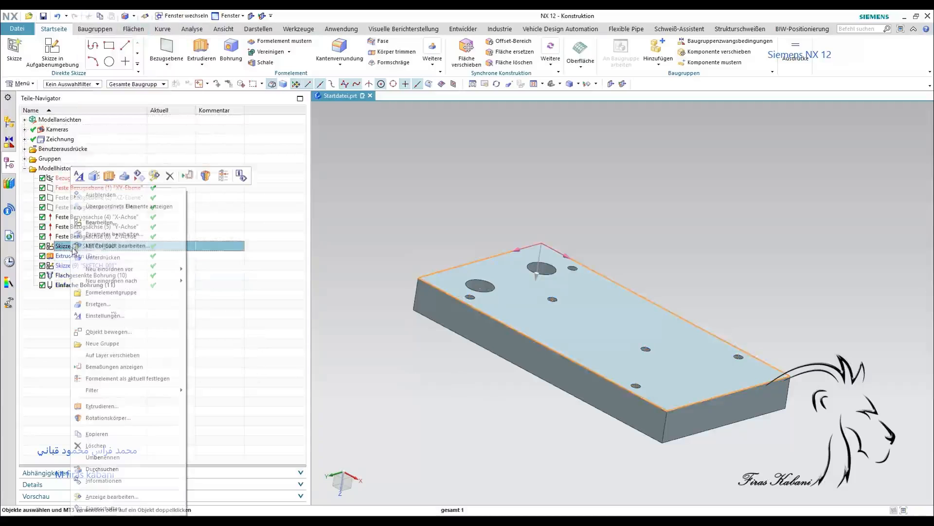
pyautogui.click(122, 193)
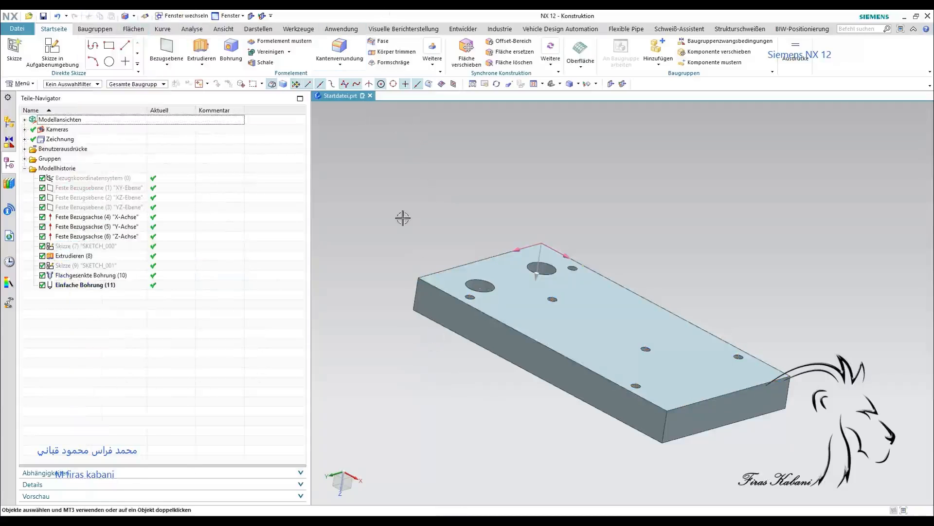
# Chamfer the four outer edges of the plate's counterbored underside with a 2 mm distance at 45°
pyautogui.moveTo(463, 306); pyautogui.dragTo(441, 238, button='middle')
pyautogui.click(380, 41)
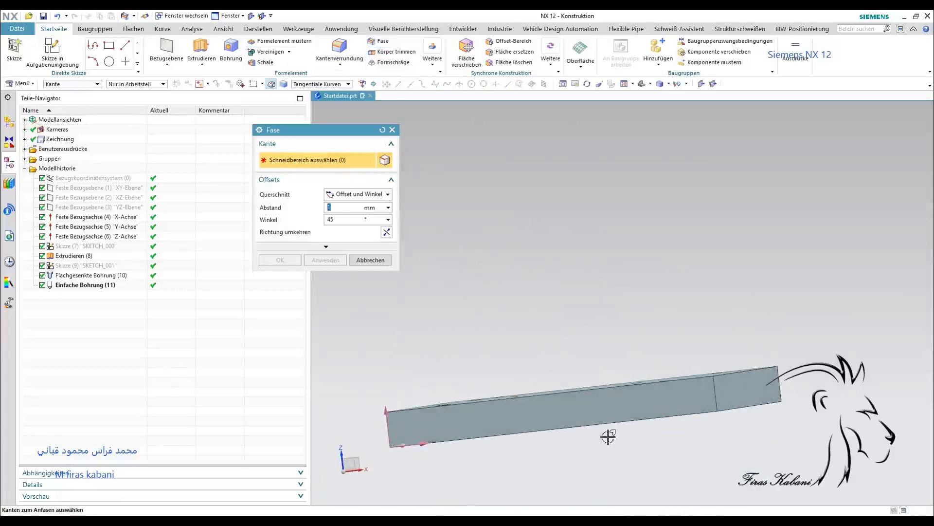
pyautogui.moveTo(605, 429); pyautogui.dragTo(576, 351, button='middle')
pyautogui.click(575, 351)
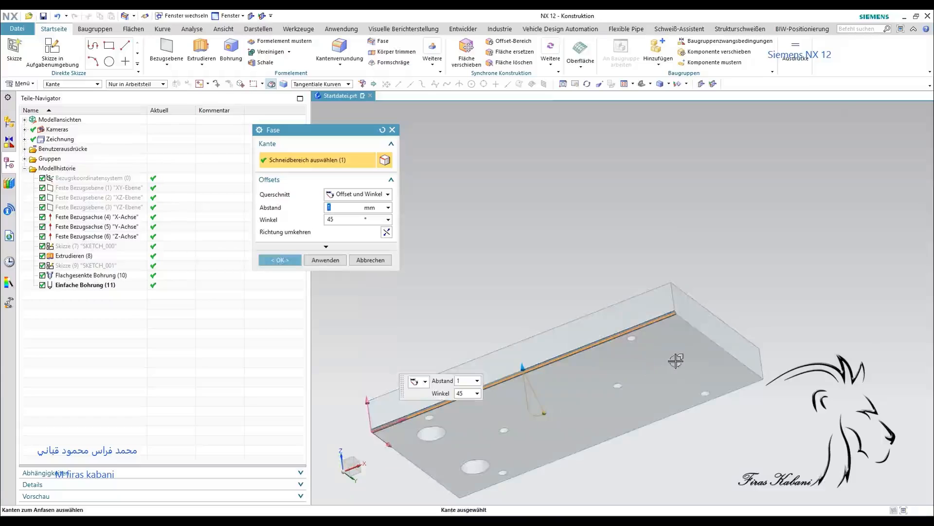
pyautogui.click(717, 343)
pyautogui.click(731, 392)
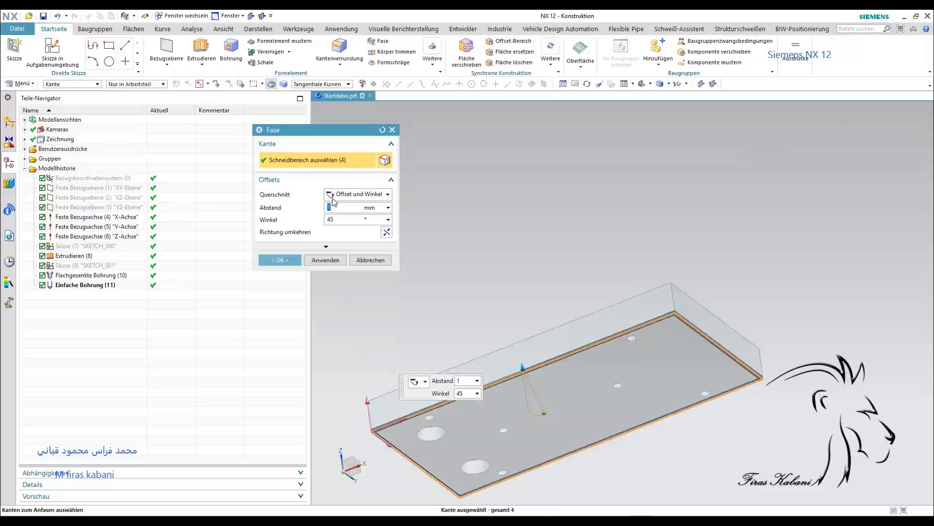
pyautogui.write('2')
pyautogui.click(279, 258)
# Assign the face colour Strong Lemon (ID 6) to the plate's extrusion feature
pyautogui.keyDown('shift'); pyautogui.moveTo(660, 336); pyautogui.dragTo(625, 265, button='middle'); pyautogui.keyUp('shift')
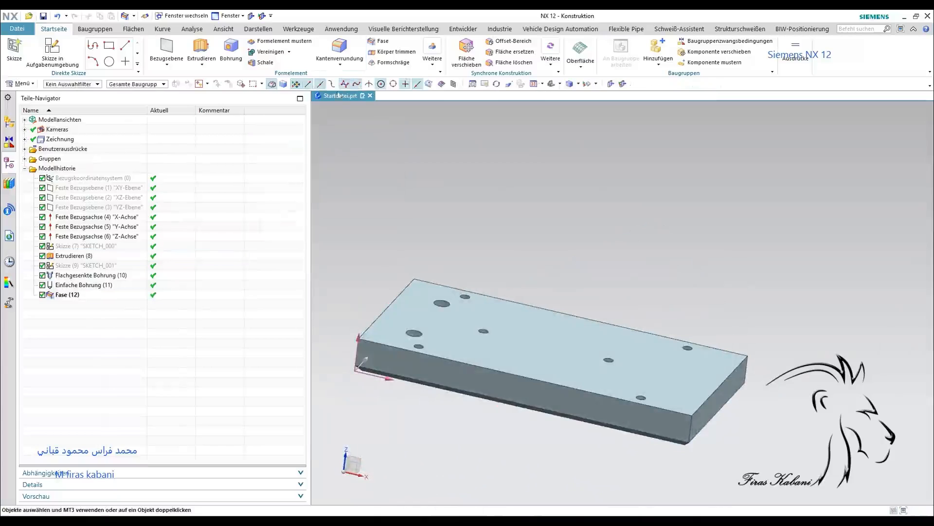
pyautogui.rightClick(567, 345)
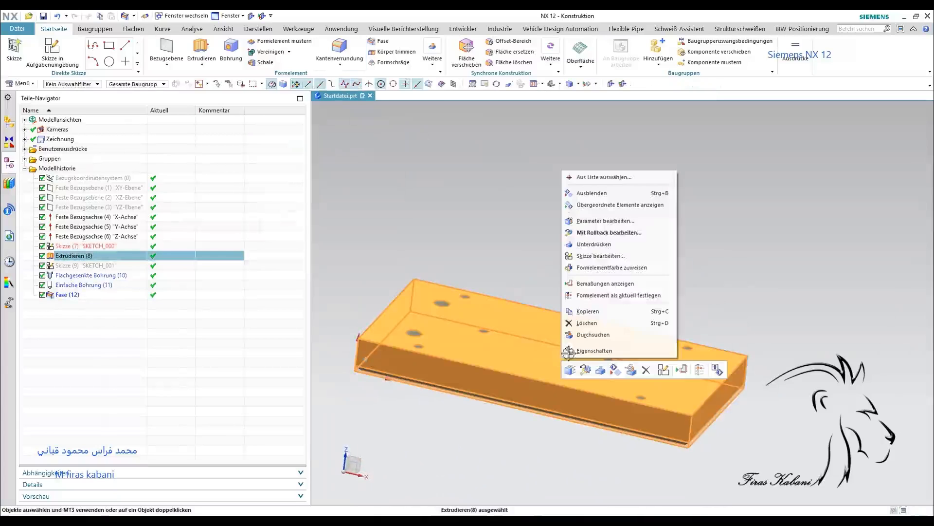
pyautogui.click(611, 267)
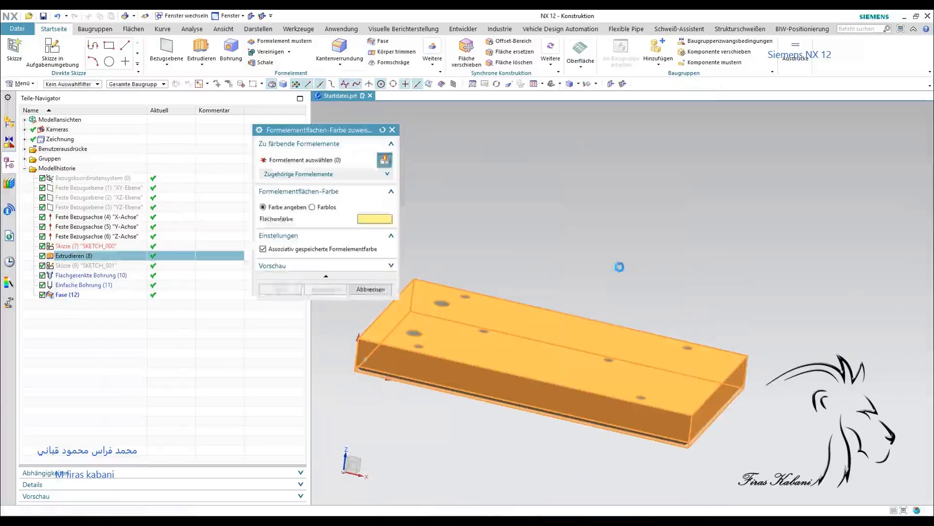
pyautogui.click(282, 208)
pyautogui.click(370, 218)
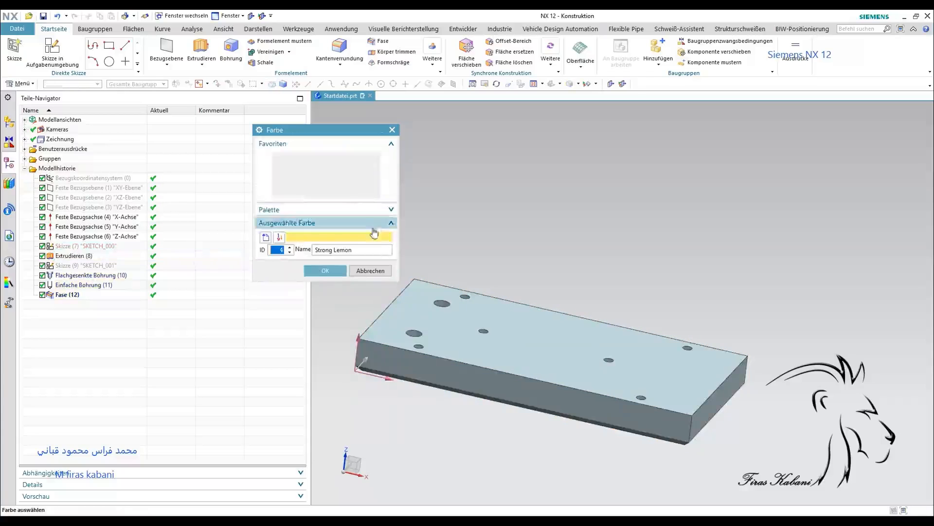
pyautogui.click(325, 271)
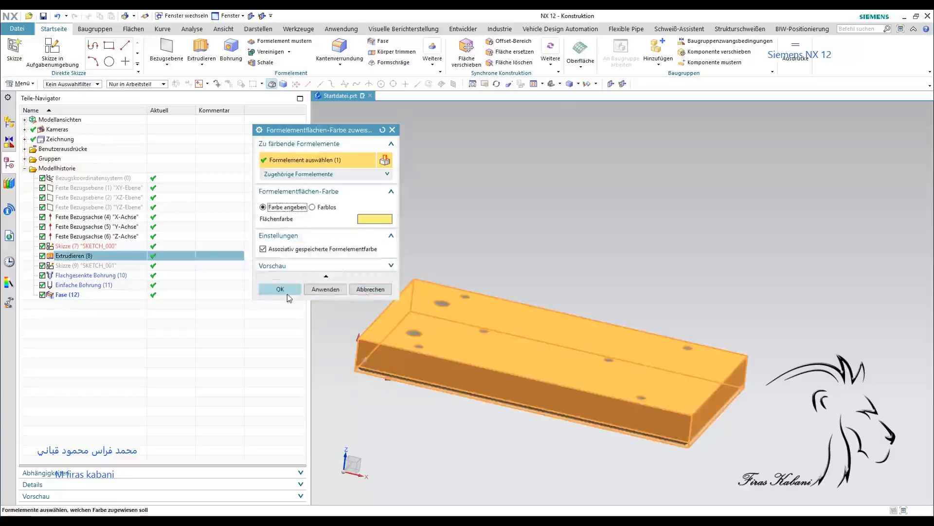
pyautogui.click(288, 294)
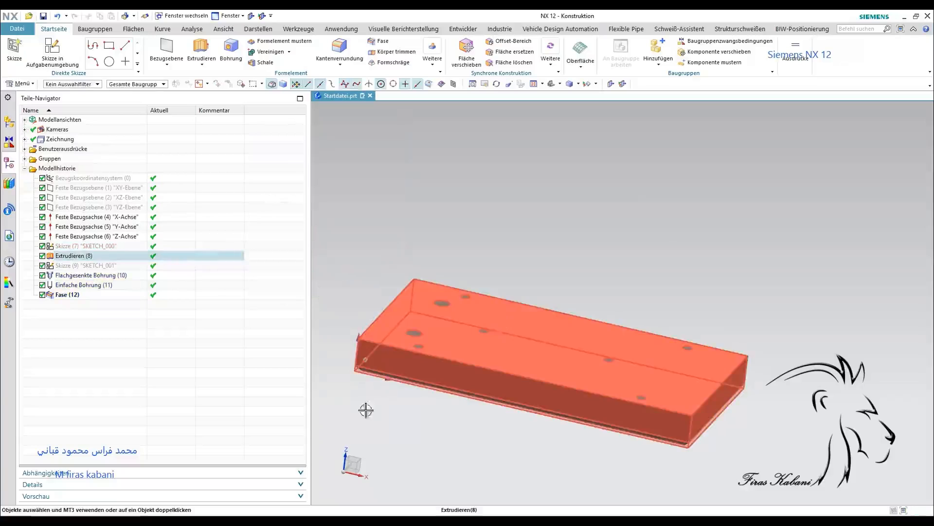
# Assign a red face colour to both the counterbored and the simple hole features
pyautogui.moveTo(404, 407); pyautogui.dragTo(486, 402, button='middle')
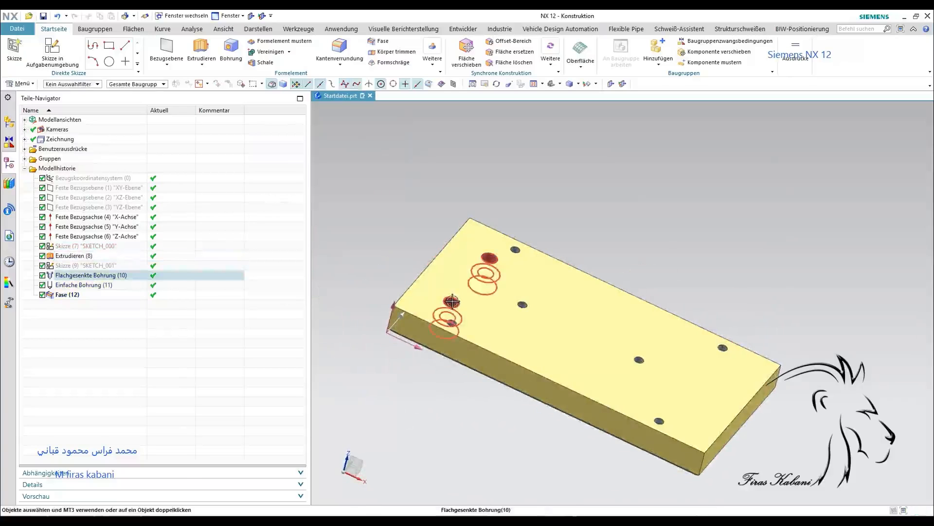
pyautogui.click(82, 277)
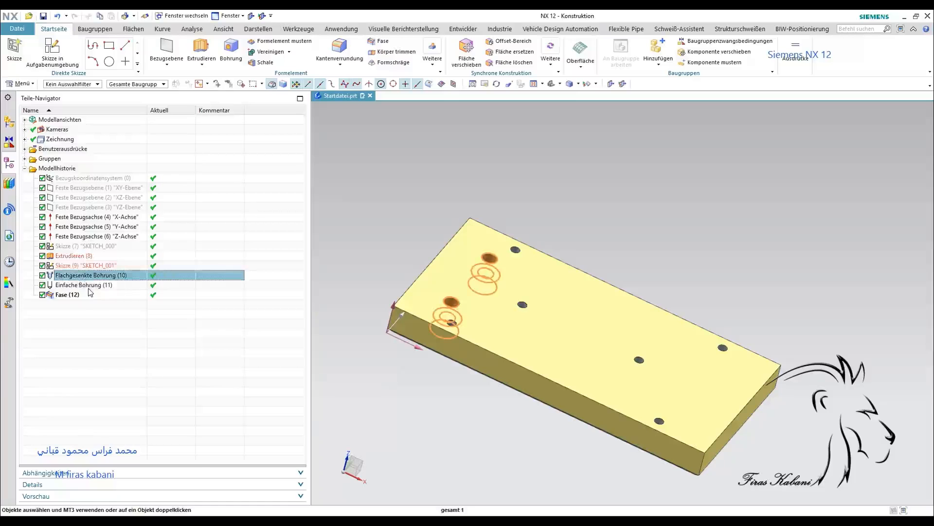
pyautogui.keyDown('ctrl'); pyautogui.click(87, 286); pyautogui.keyUp('ctrl')
pyautogui.rightClick(89, 288)
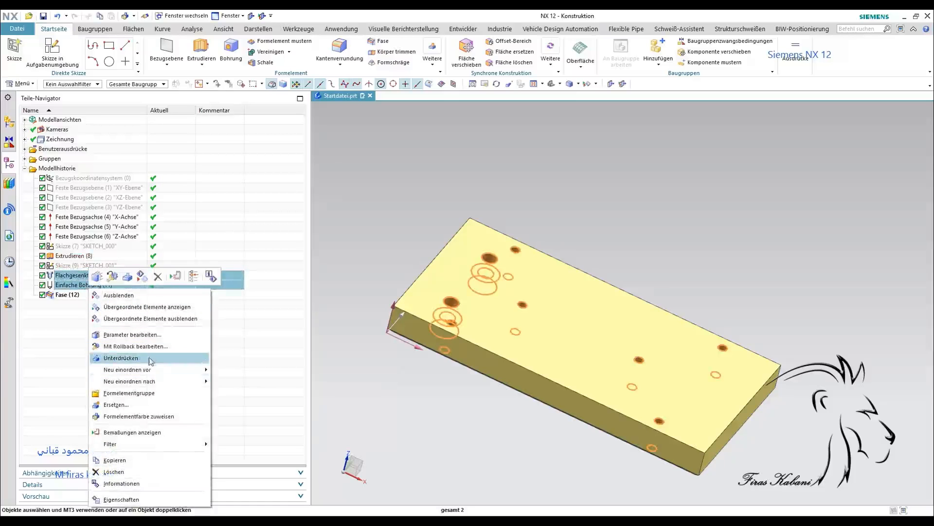
pyautogui.click(160, 418)
pyautogui.click(274, 209)
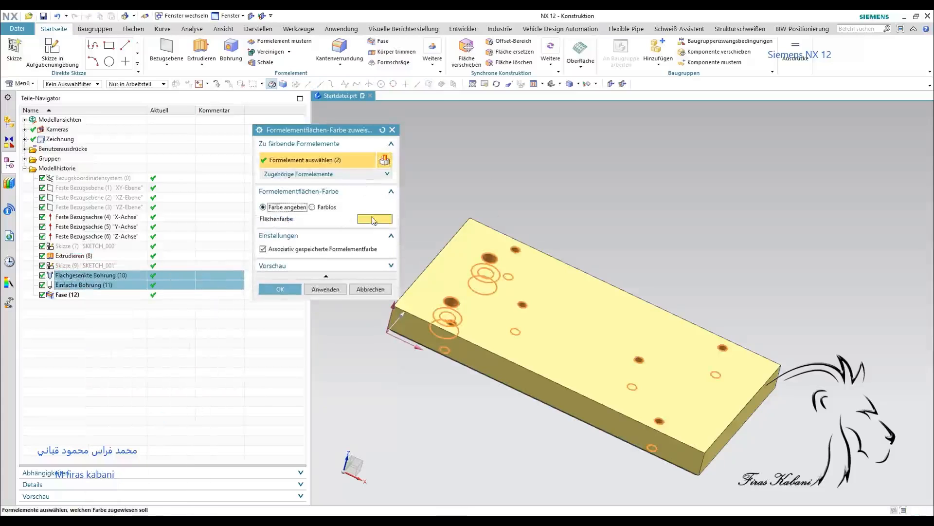
pyautogui.click(374, 221)
pyautogui.click(286, 159)
pyautogui.click(325, 270)
pyautogui.click(282, 290)
# Assign the same red face colour to the chamfer feature on the plate's underside
pyautogui.moveTo(327, 313); pyautogui.dragTo(531, 283, button='middle')
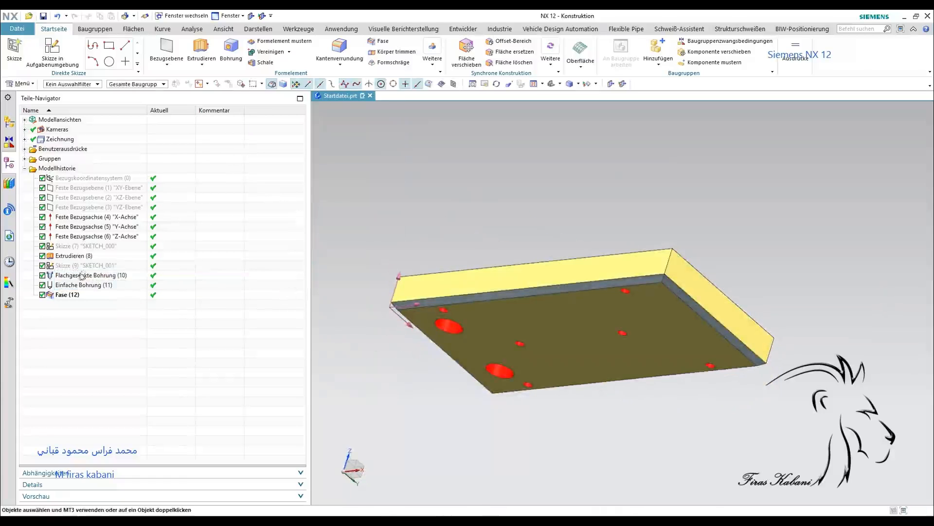
pyautogui.click(68, 295)
pyautogui.rightClick(69, 294)
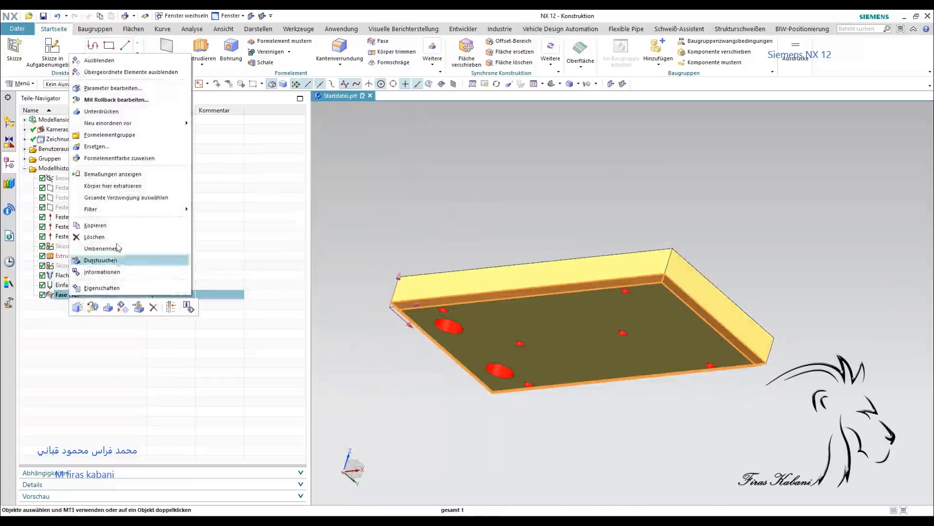
pyautogui.click(152, 159)
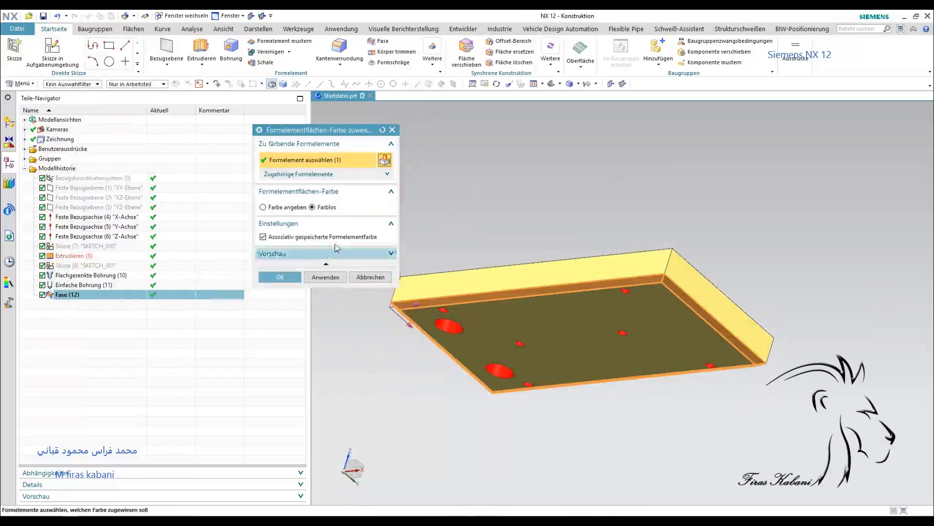
pyautogui.click(295, 207)
pyautogui.click(280, 277)
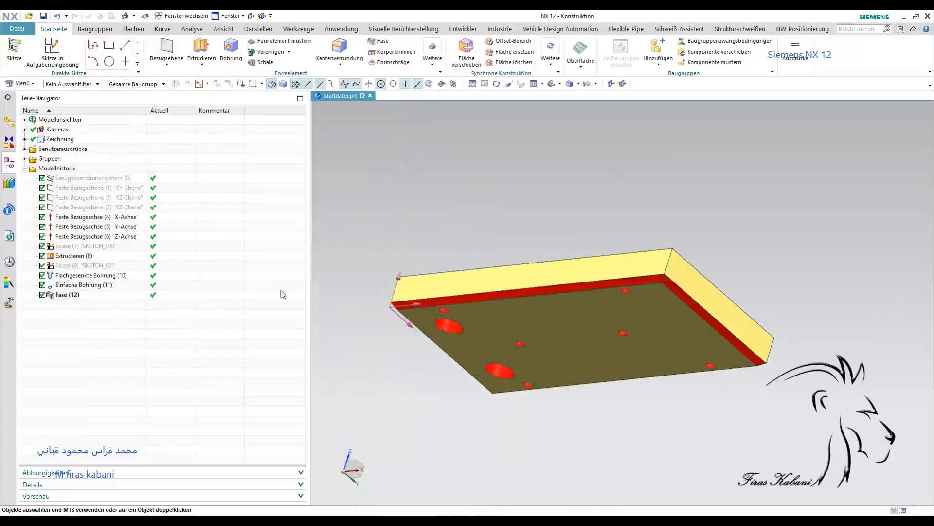
# Switch the part to the drafting application and dismiss the view creation wizard without placing views
pyautogui.moveTo(467, 305); pyautogui.dragTo(492, 376, button='middle')
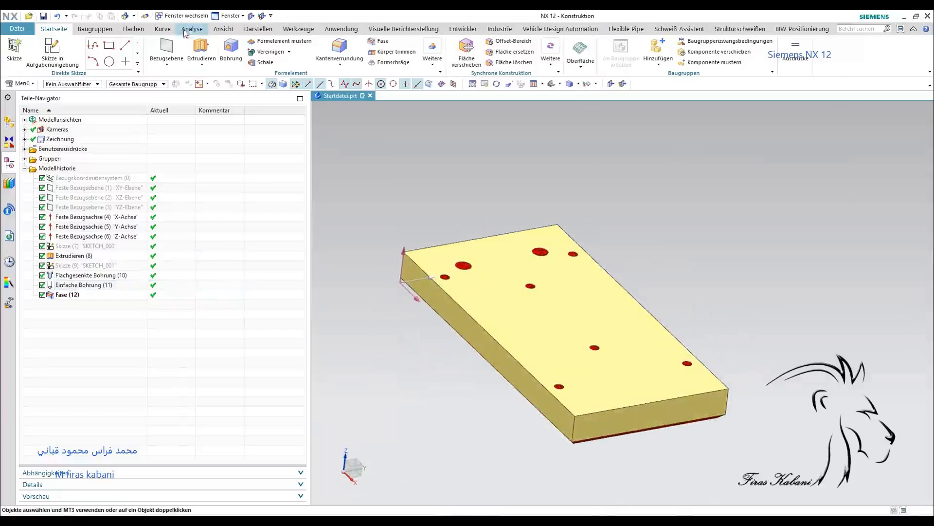
pyautogui.click(343, 29)
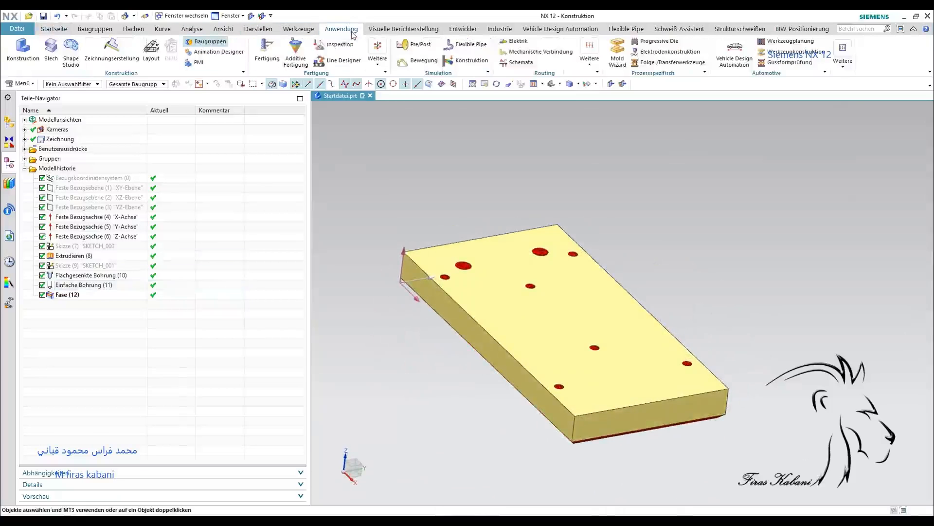
pyautogui.click(138, 46)
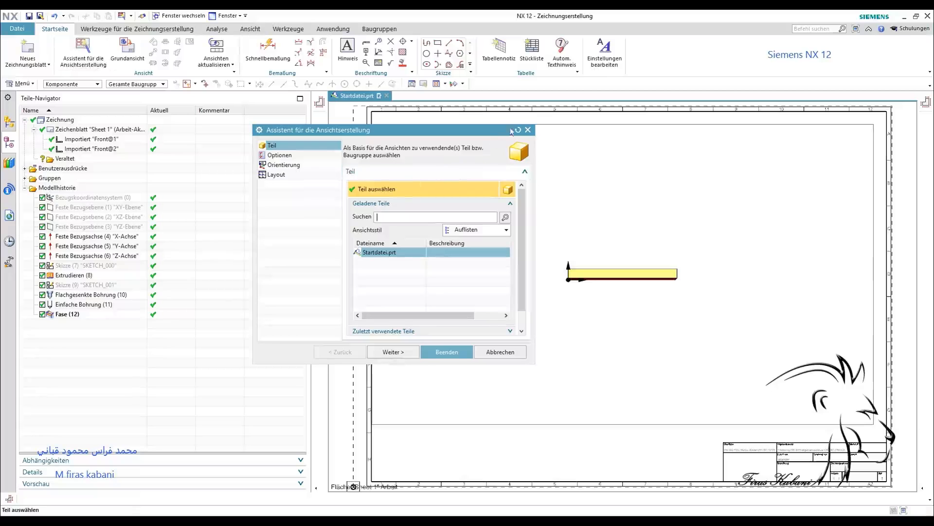
pyautogui.click(529, 131)
pyautogui.click(83, 51)
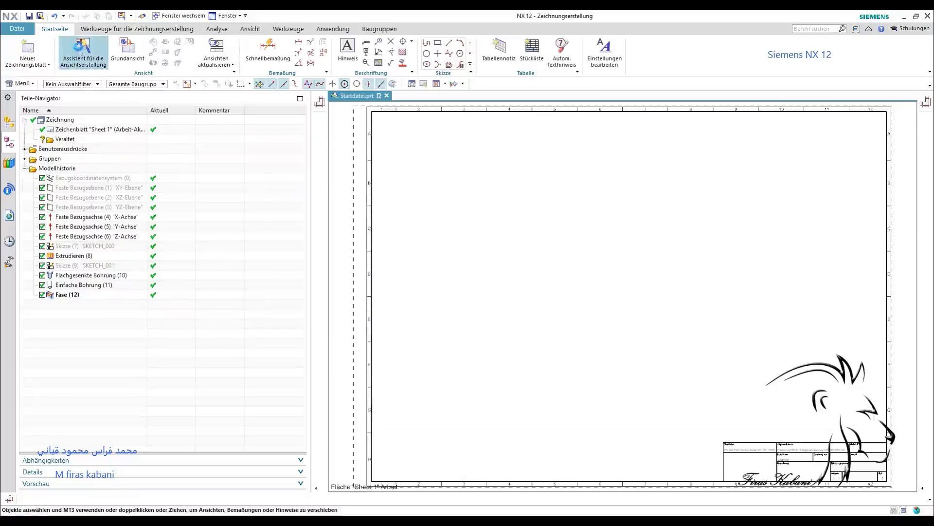
pyautogui.click(528, 130)
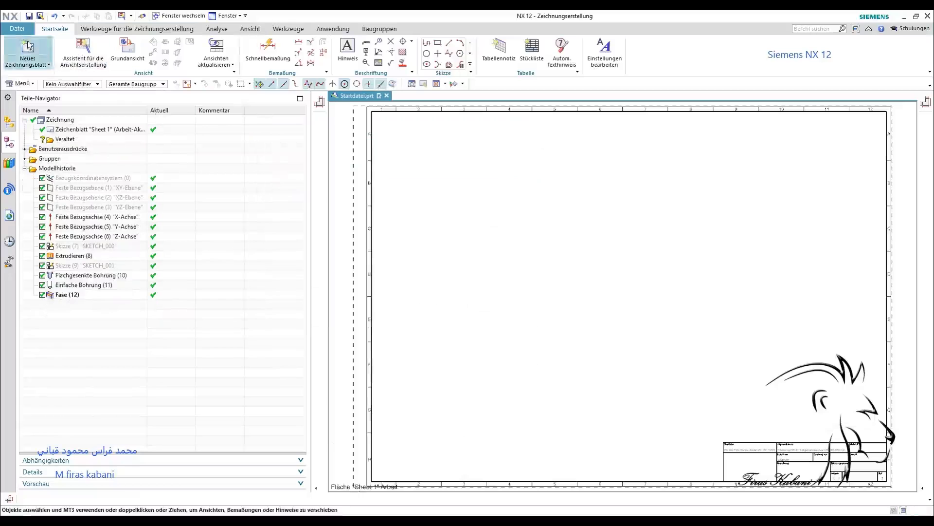
# Add a new drawing sheet from the A1 size template, leaving the title block blank and skipping the view creation wizard
pyautogui.click(28, 51)
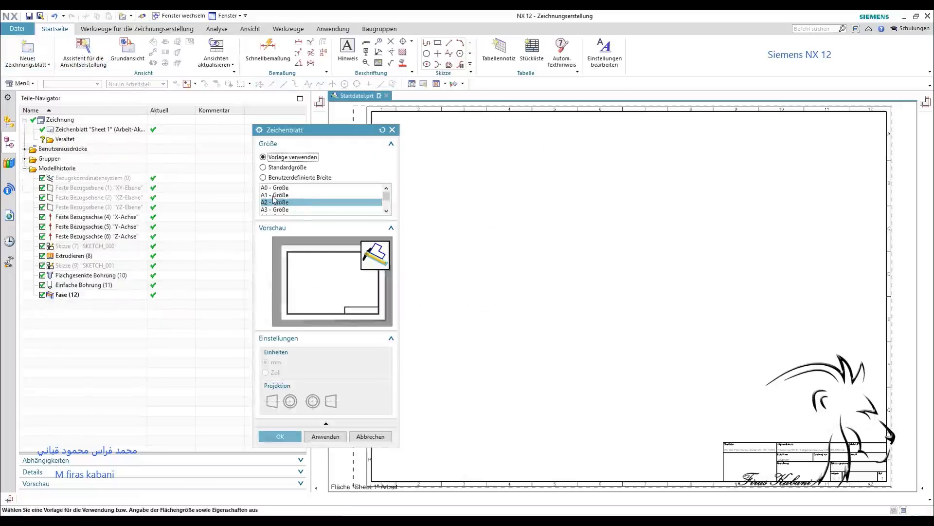
pyautogui.scroll(-1, 295, 208)
pyautogui.scroll(1, 300, 209)
pyautogui.click(281, 196)
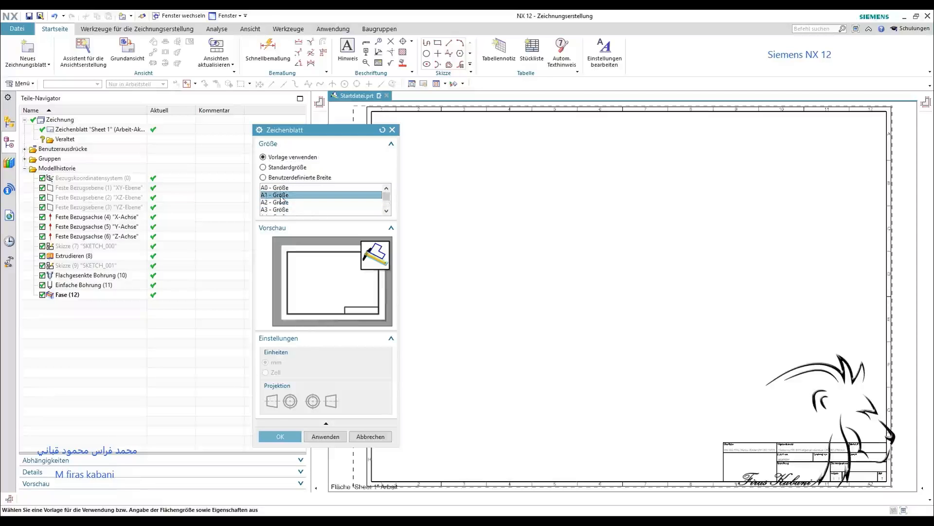
pyautogui.click(277, 437)
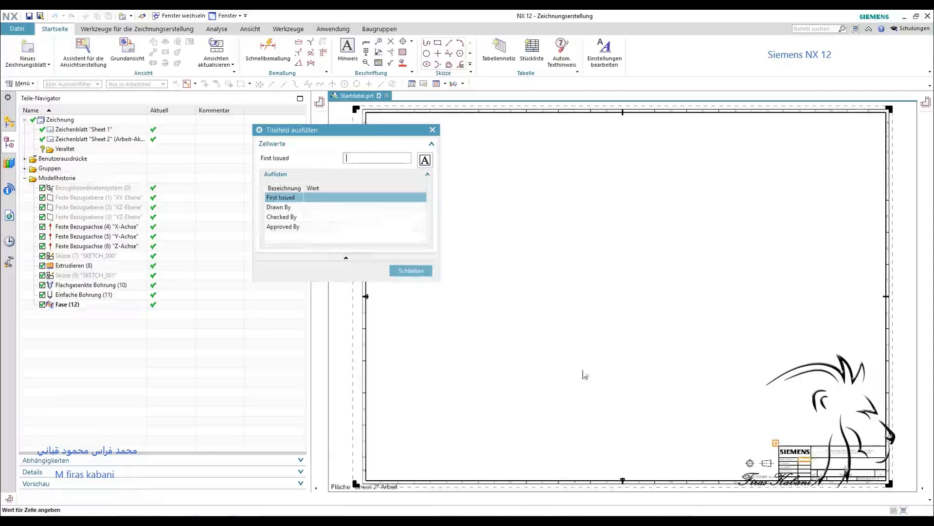
pyautogui.click(432, 129)
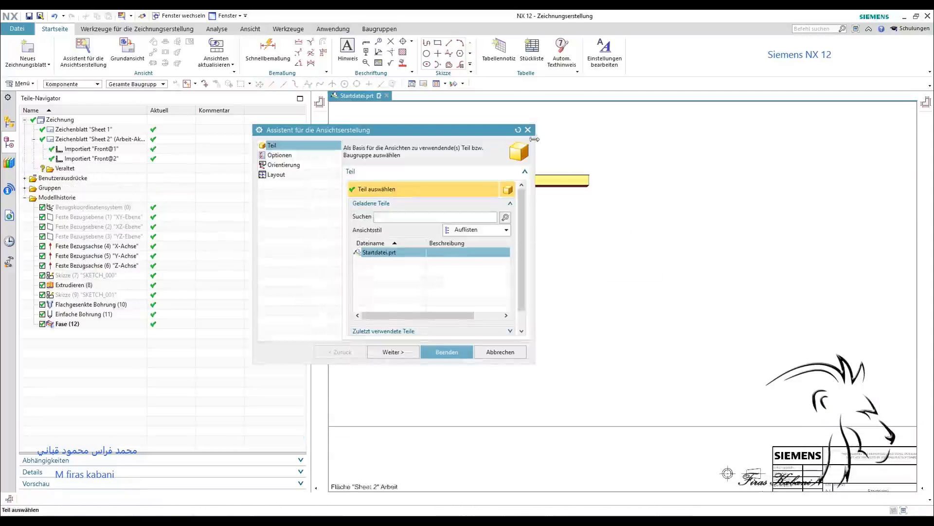
pyautogui.click(528, 130)
pyautogui.click(93, 51)
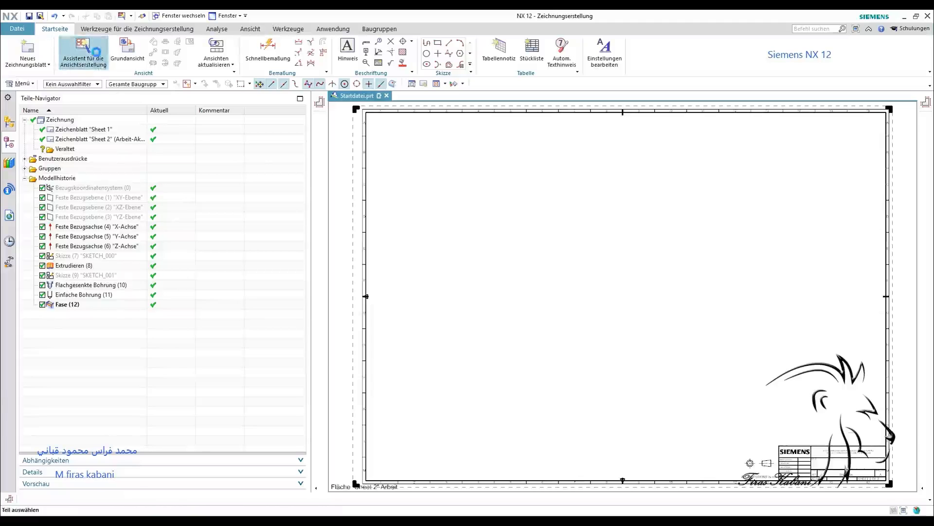
pyautogui.click(528, 129)
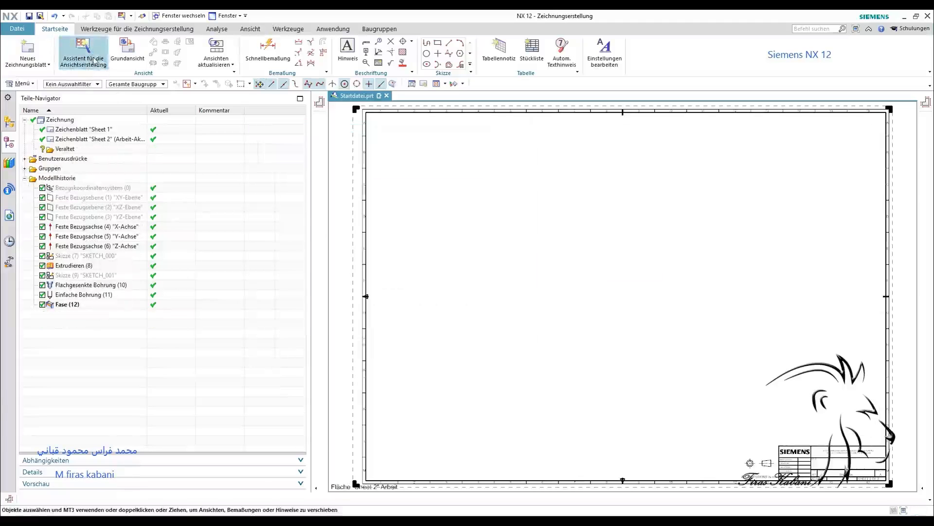
pyautogui.click(127, 52)
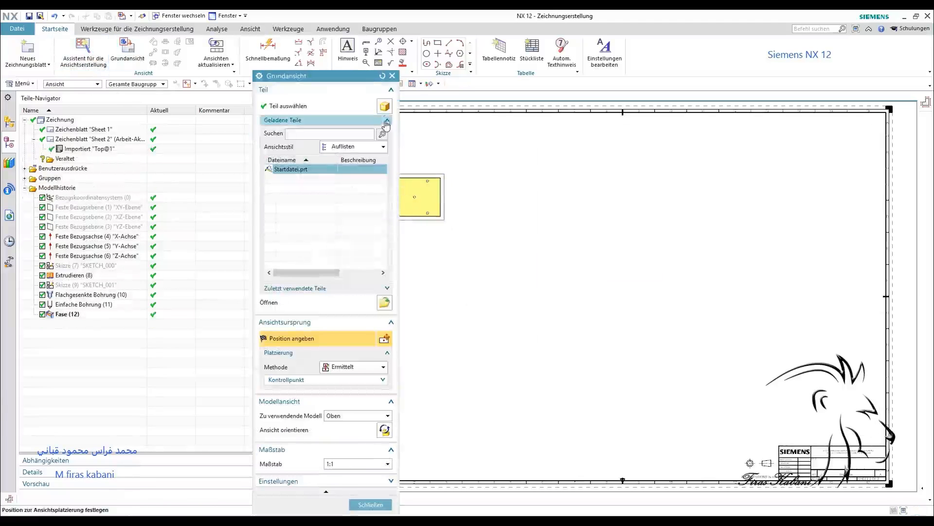
pyautogui.click(392, 76)
# Add a third drawing sheet in standard size A2 (420 x 594) at 1:1 scale, dismissing the view creation wizard
pyautogui.click(28, 49)
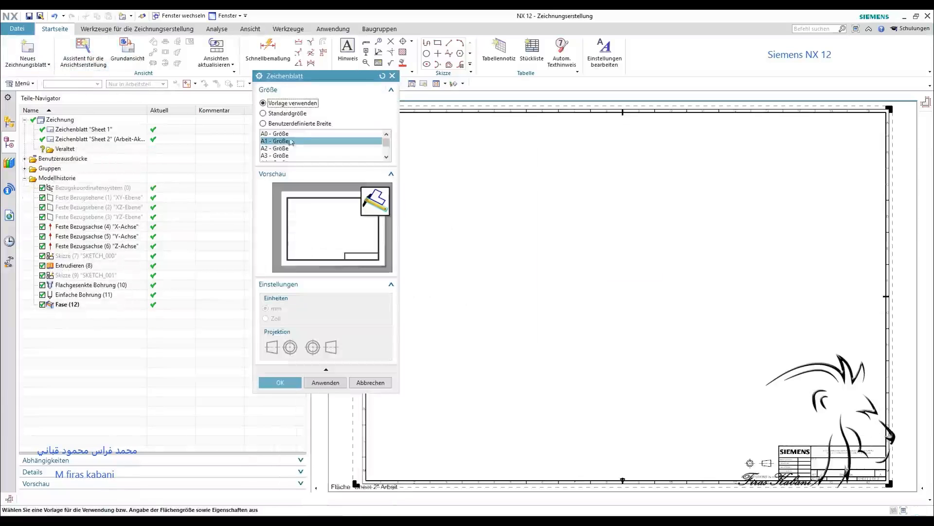
pyautogui.scroll(-1, 307, 158)
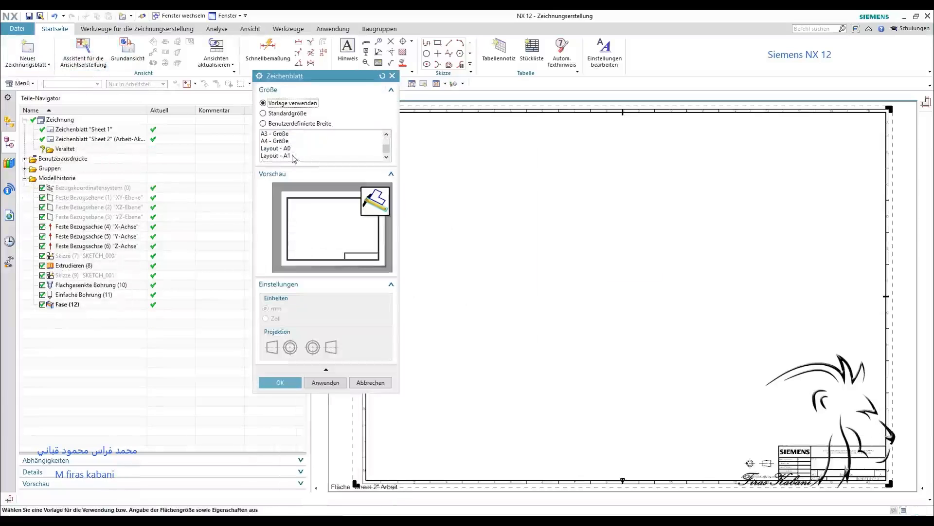
pyautogui.scroll(1, 299, 153)
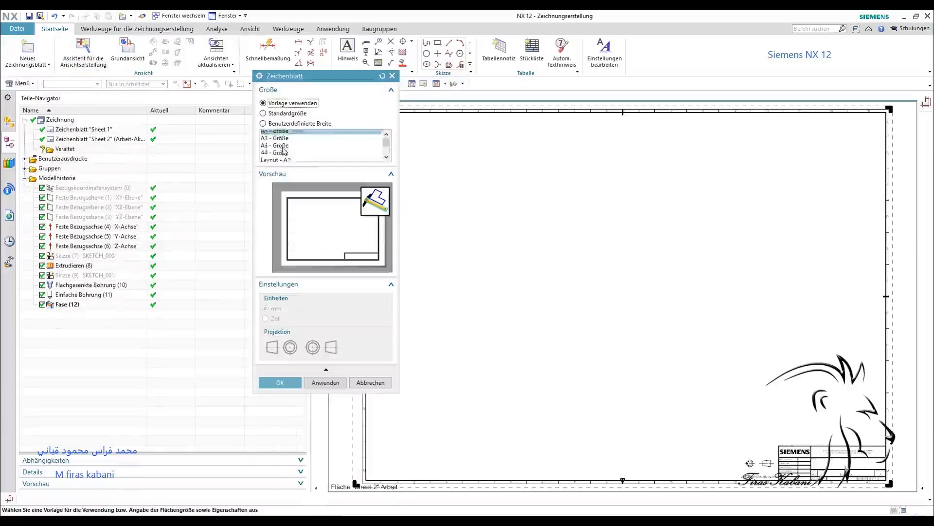
pyautogui.click(265, 114)
pyautogui.click(366, 137)
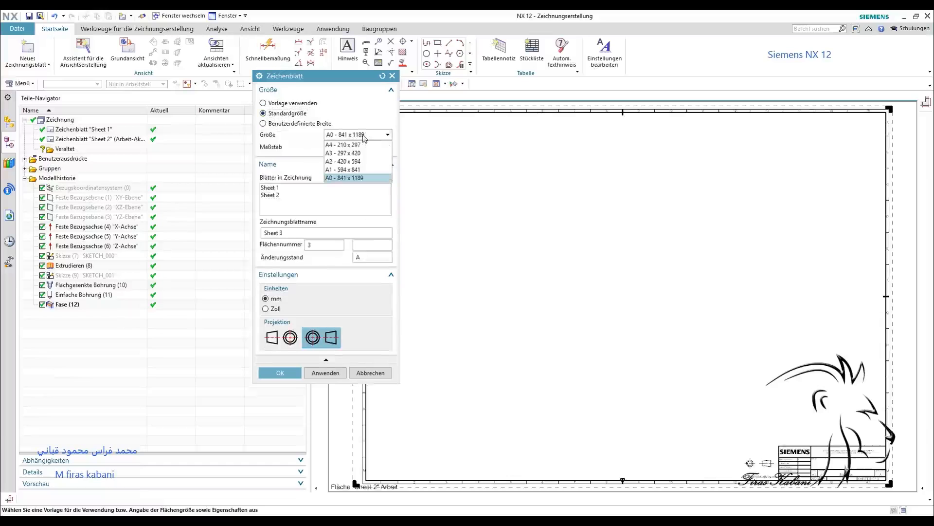
pyautogui.click(355, 161)
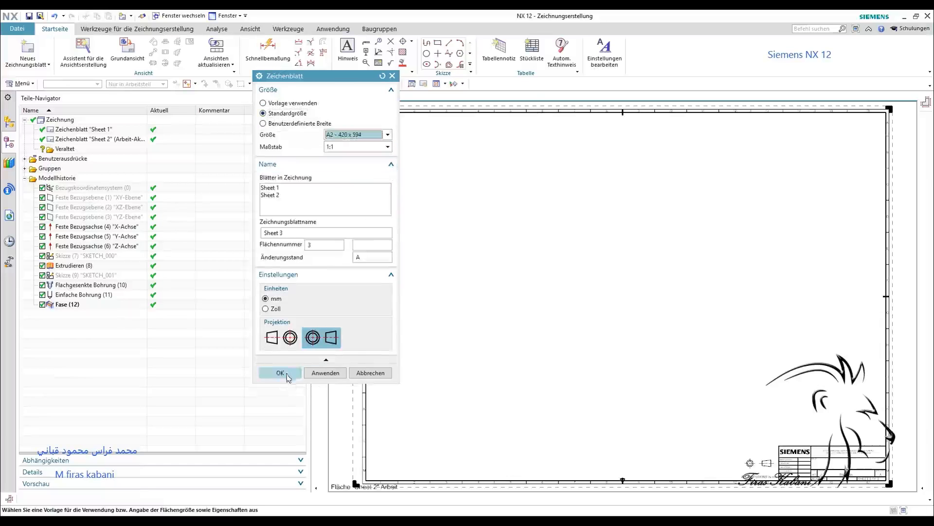
pyautogui.click(287, 374)
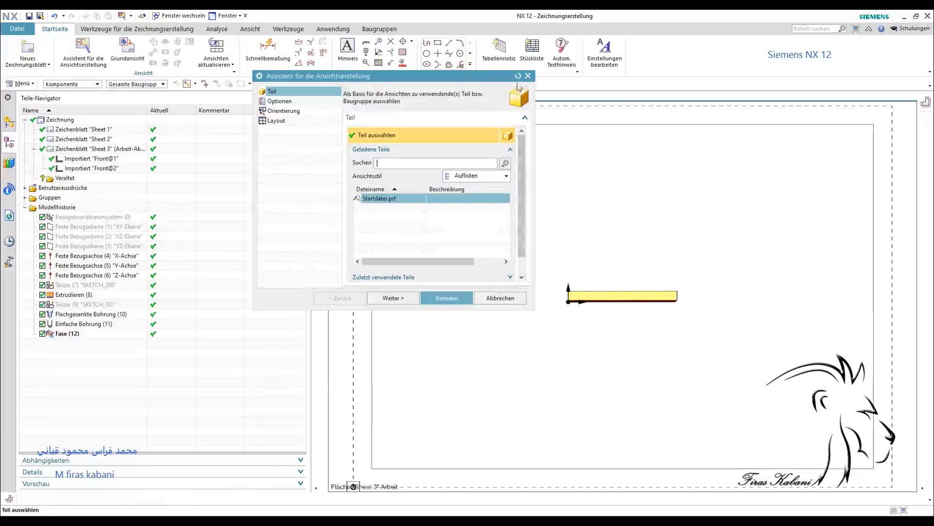
pyautogui.click(528, 76)
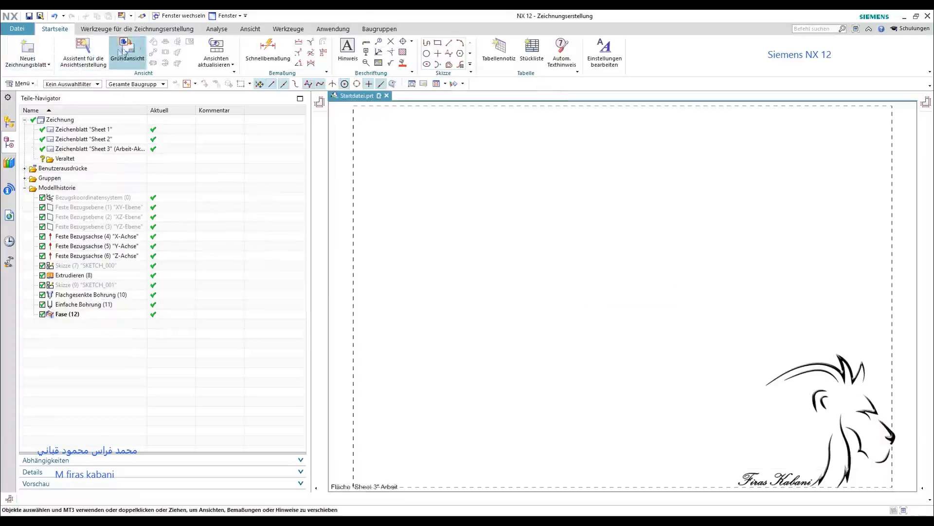
# Add a fourth drawing sheet from the A3 size template, leaving the title block blank and dismissing the view creation wizard
pyautogui.click(41, 47)
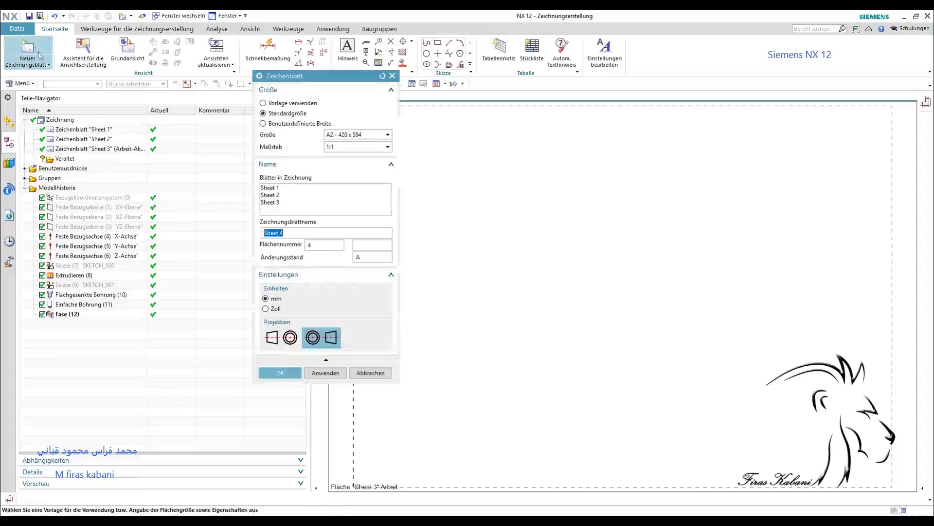
pyautogui.click(281, 104)
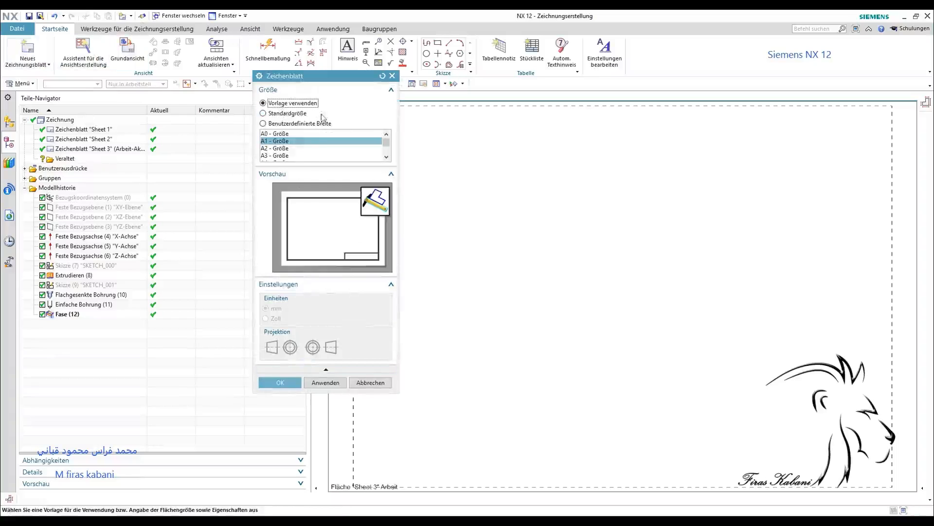
pyautogui.click(291, 147)
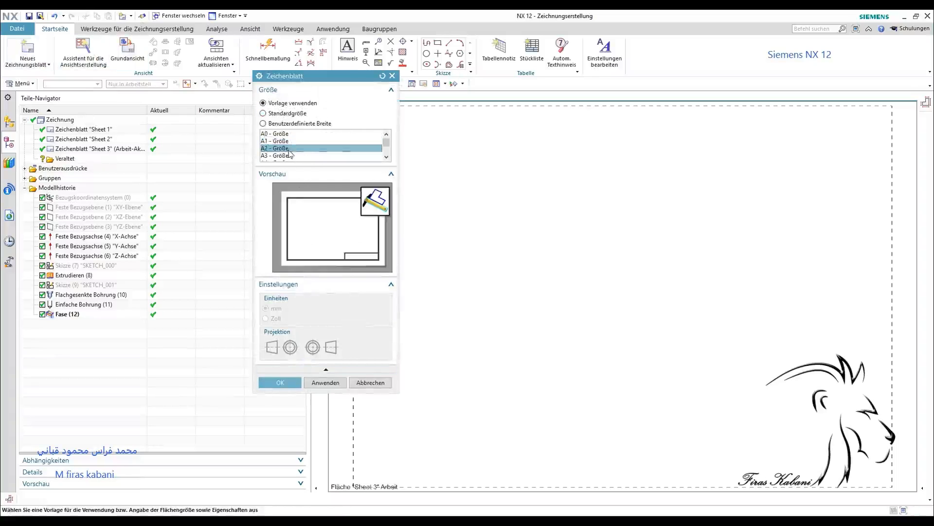
pyautogui.click(282, 156)
pyautogui.click(287, 383)
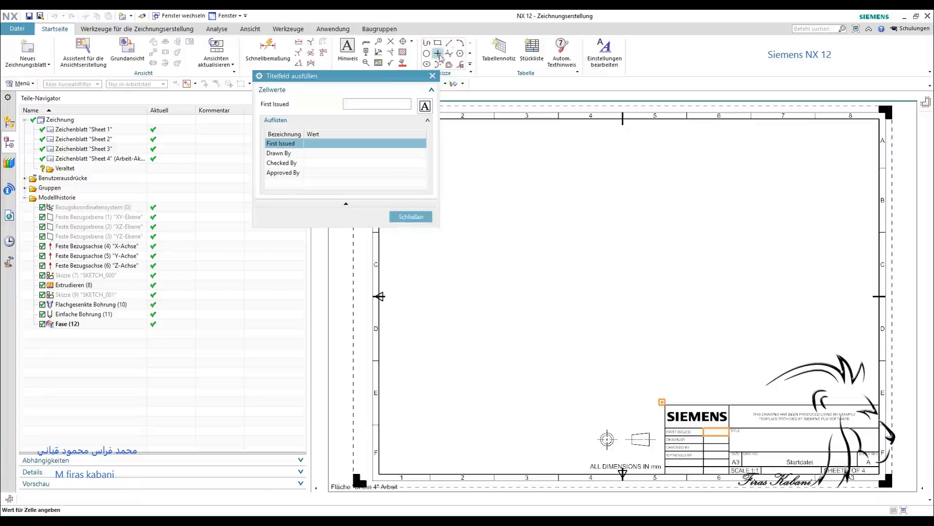
pyautogui.click(432, 76)
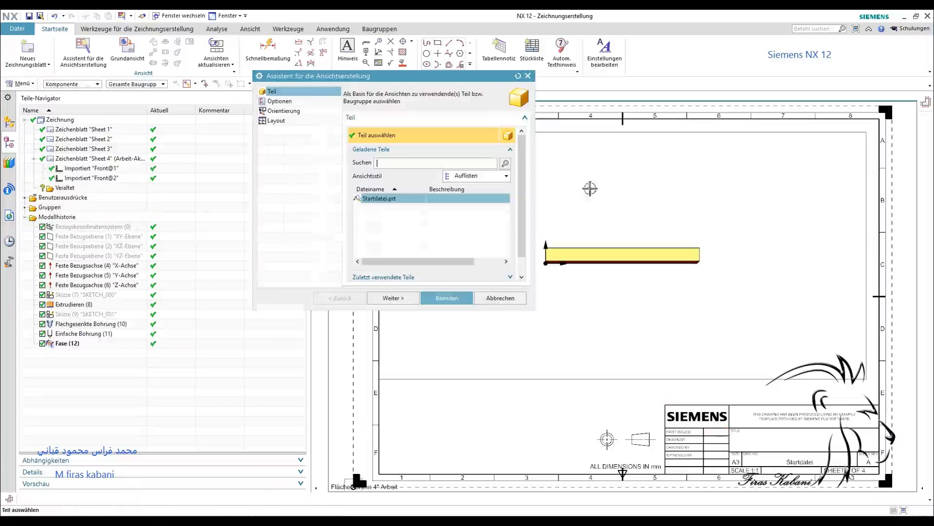
pyautogui.click(528, 76)
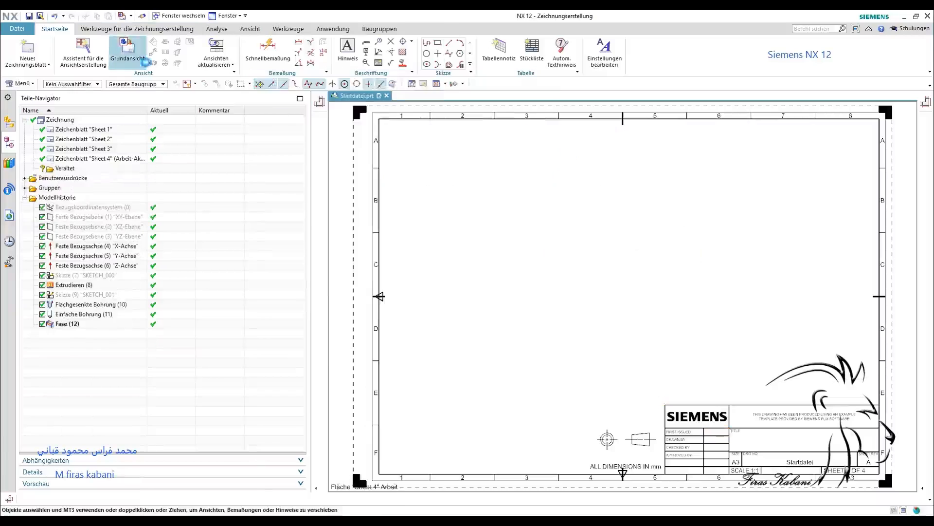
# Place a 1:1 top base view of the plate in the sheet's upper left area without adding projected views
pyautogui.click(127, 51)
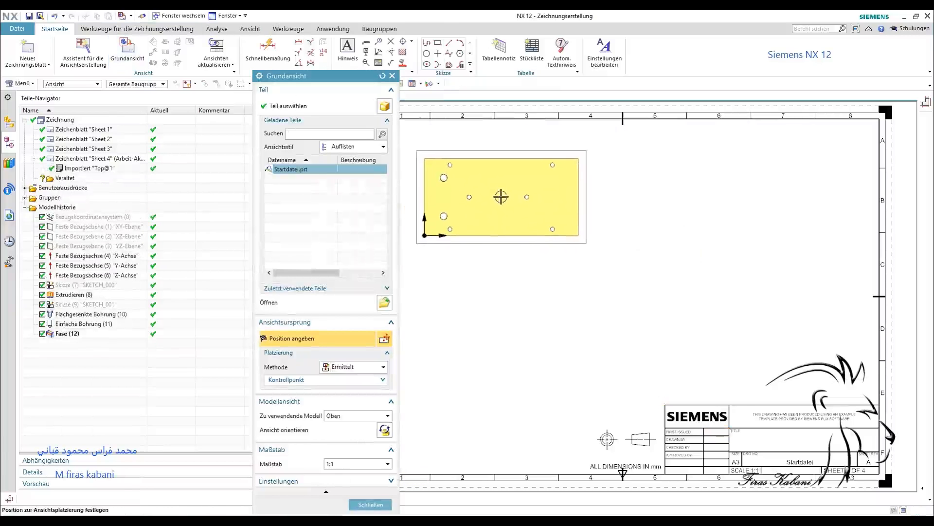
pyautogui.click(493, 186)
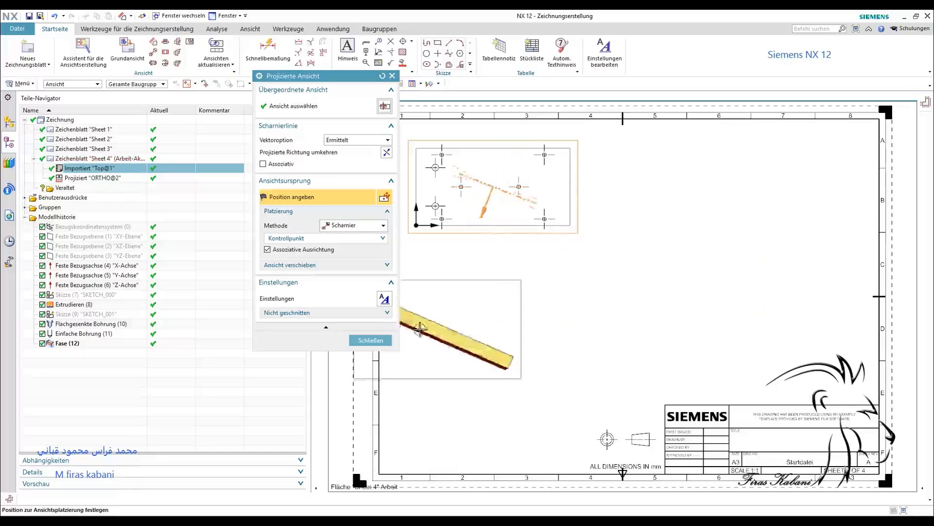
pyautogui.click(371, 340)
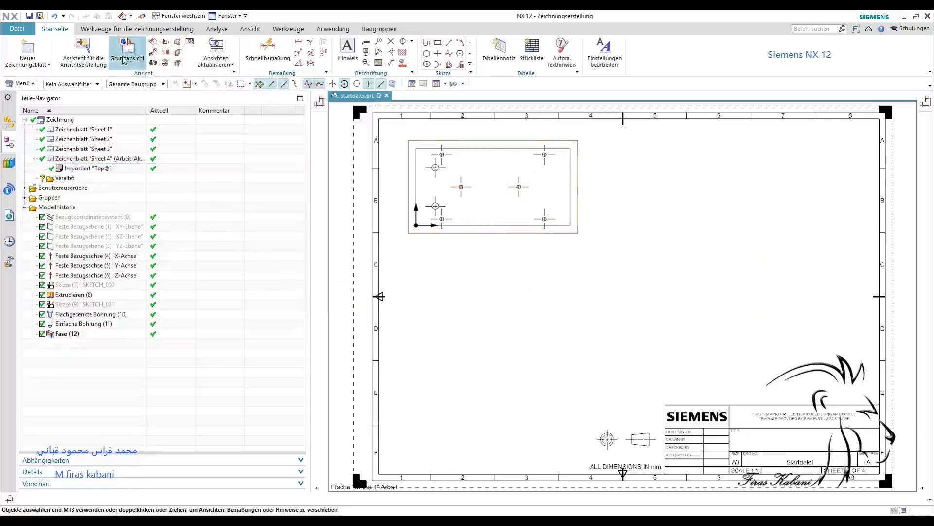
# Create a simple section view along the plate's horizontal centreline through the two middle holes and place it below the top view
pyautogui.click(165, 52)
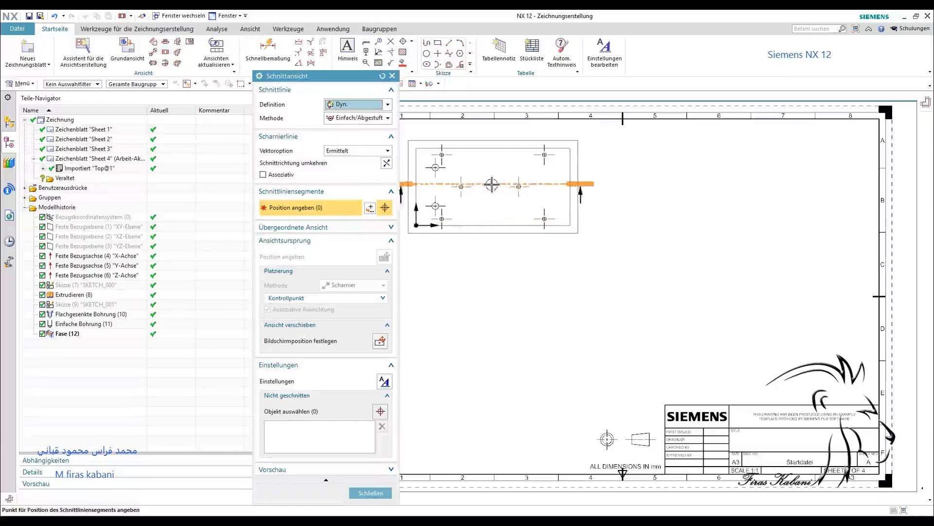
pyautogui.click(497, 211)
pyautogui.click(492, 349)
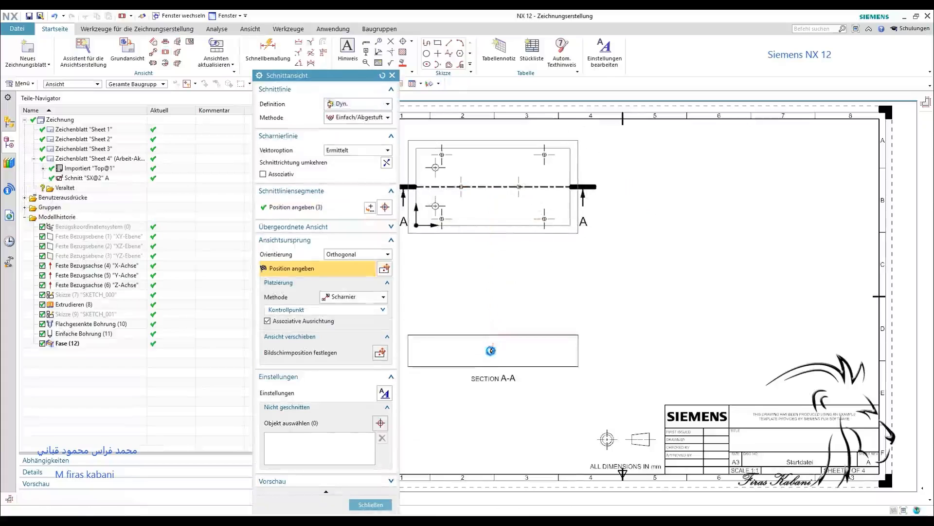
pyautogui.click(393, 75)
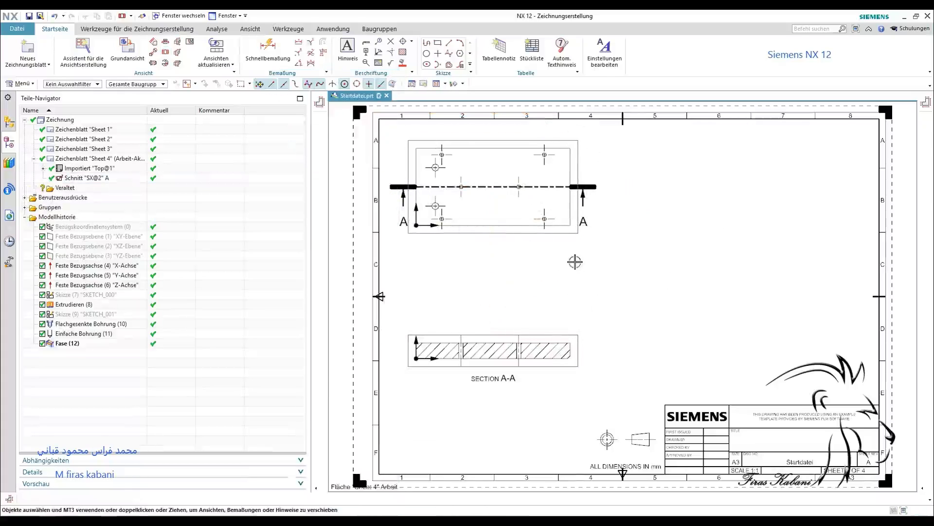
# Place a 1:1 base view with a custom tilted 3D orientation in the sheet's right half, without projected views
pyautogui.click(127, 50)
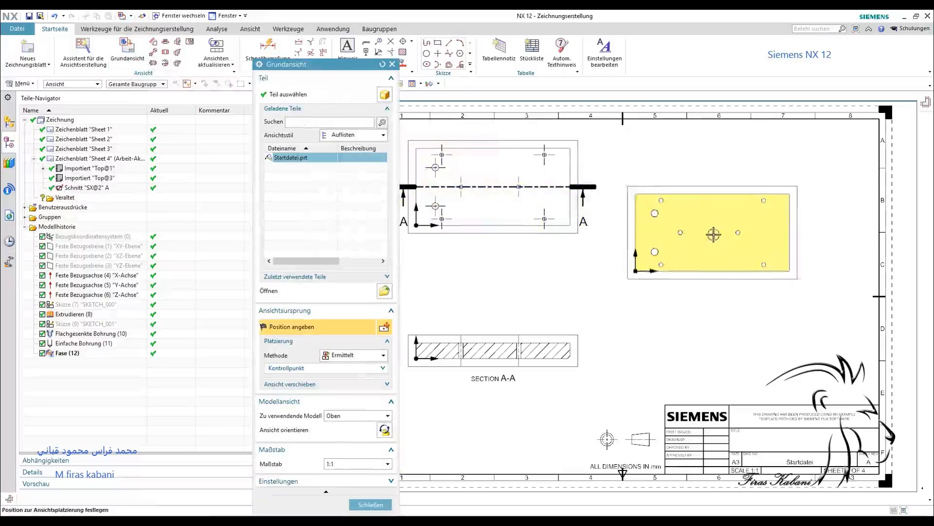
pyautogui.click(379, 417)
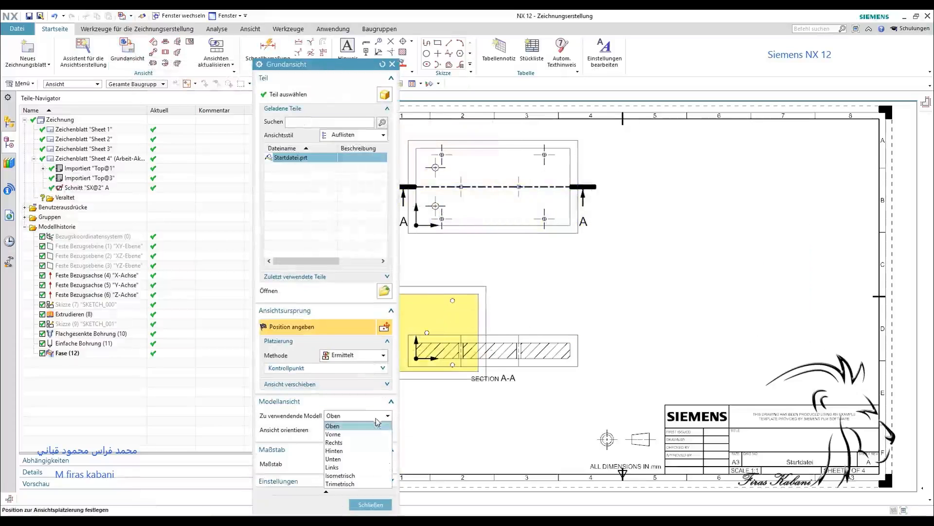
pyautogui.click(382, 416)
pyautogui.click(385, 430)
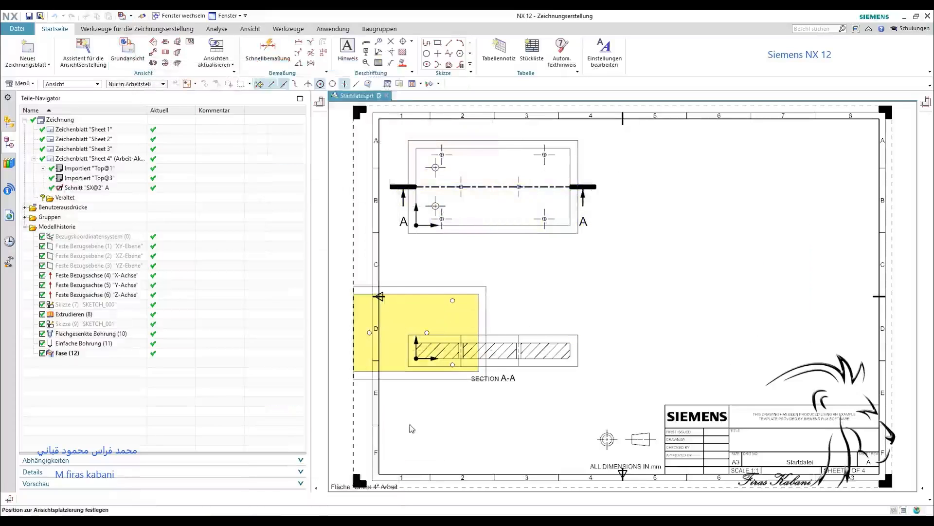
pyautogui.moveTo(827, 418); pyautogui.dragTo(789, 434, button='middle')
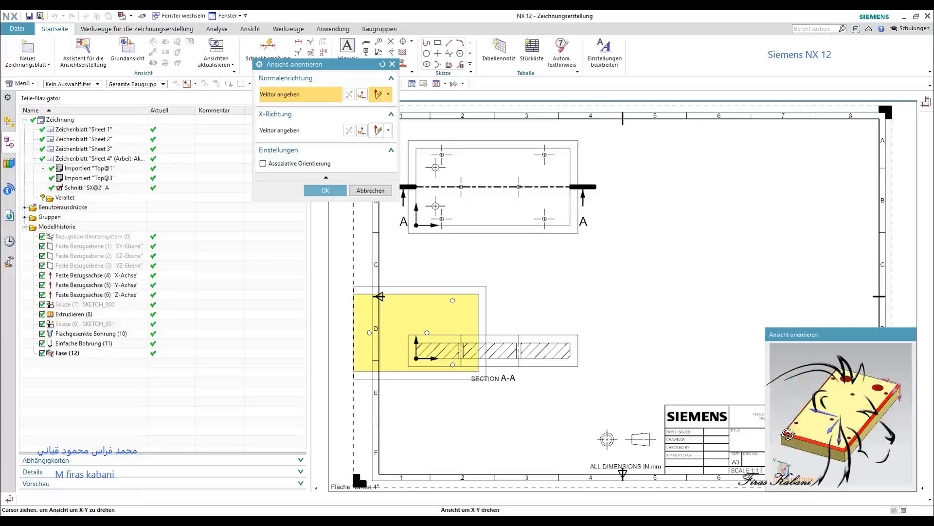
pyautogui.click(325, 190)
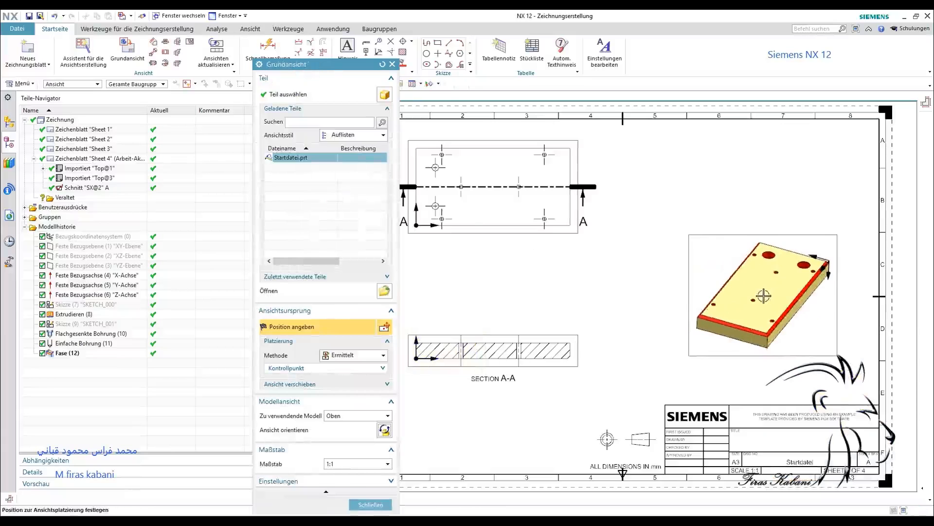
pyautogui.click(773, 296)
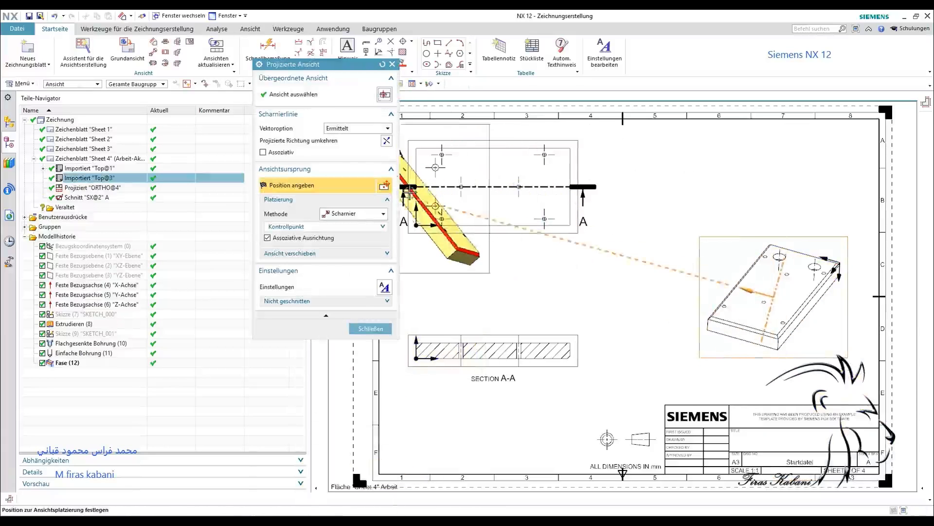
pyautogui.press('Escape')
# Set the tilted 3D view's shading style to fully shaded (Vollständig schattiert)
pyautogui.doubleClick(701, 339)
pyautogui.click(507, 146)
pyautogui.click(506, 156)
pyautogui.click(487, 109)
pyautogui.click(484, 118)
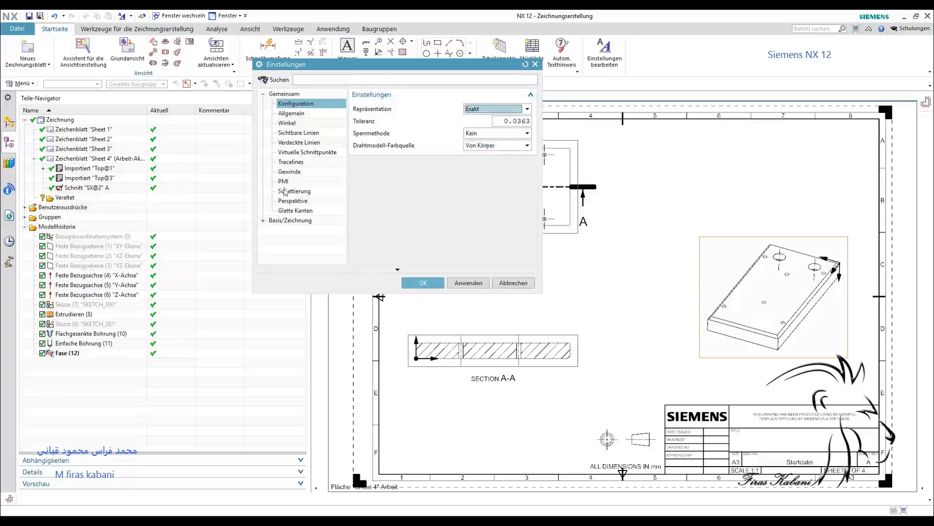
pyautogui.click(293, 211)
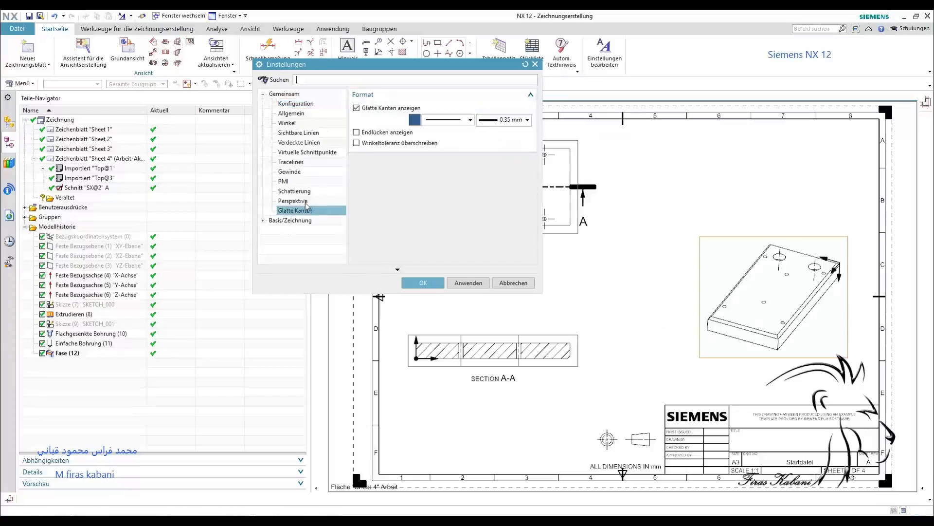
pyautogui.click(294, 192)
pyautogui.click(496, 109)
pyautogui.click(497, 122)
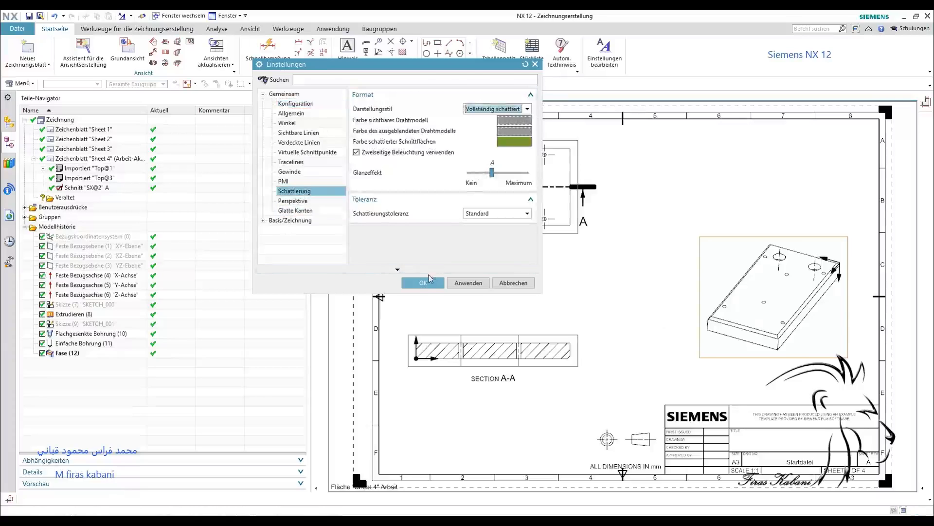
pyautogui.click(423, 282)
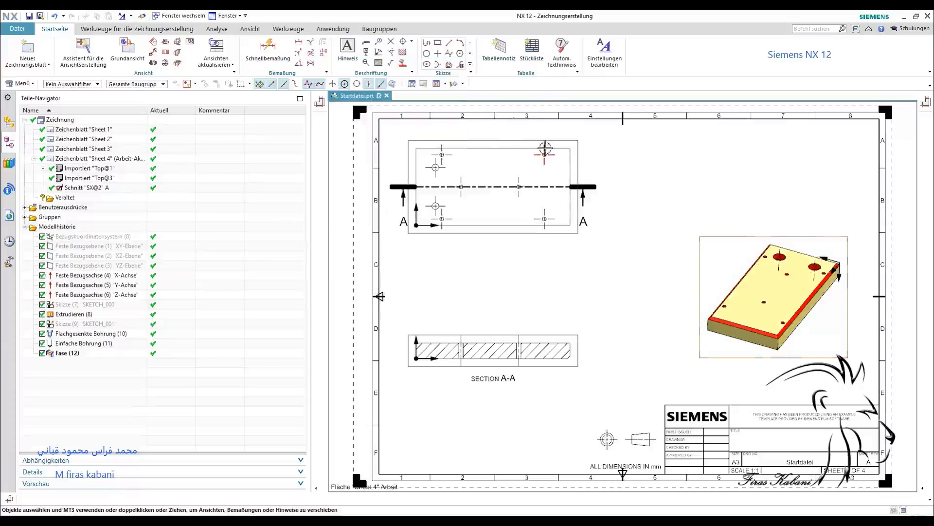
# Delete the centre marks from all eight holes in the top view
pyautogui.click(544, 149)
pyautogui.click(440, 149)
pyautogui.click(436, 167)
pyautogui.click(461, 182)
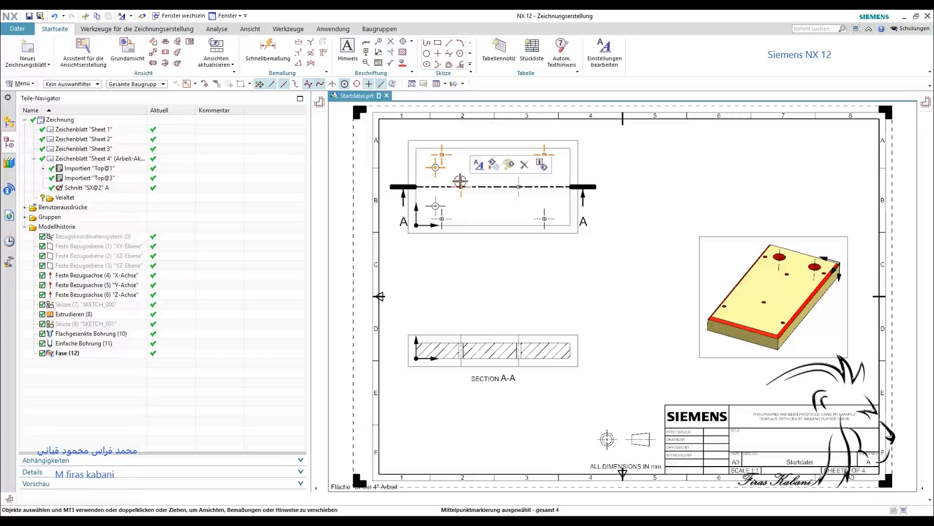
pyautogui.press('Delete')
pyautogui.click(520, 181)
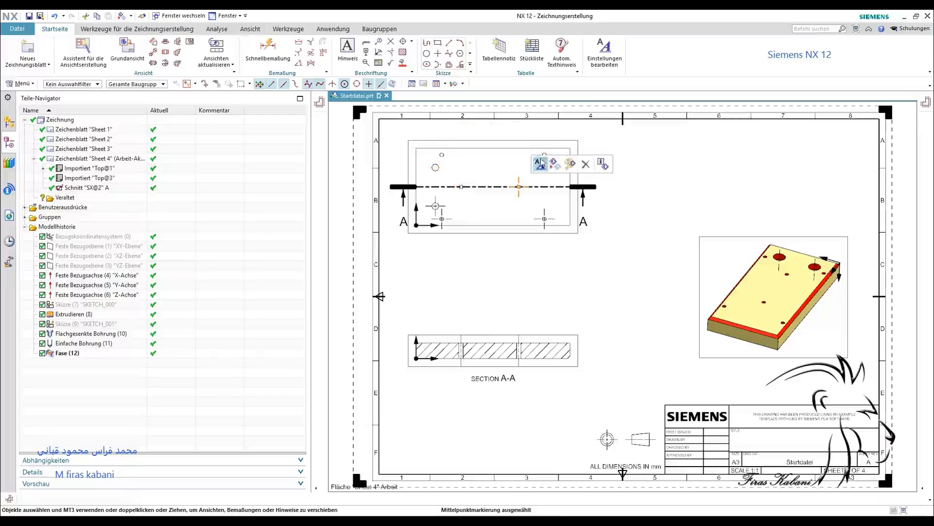
pyautogui.click(544, 218)
pyautogui.click(436, 206)
pyautogui.click(442, 218)
pyautogui.press('Delete')
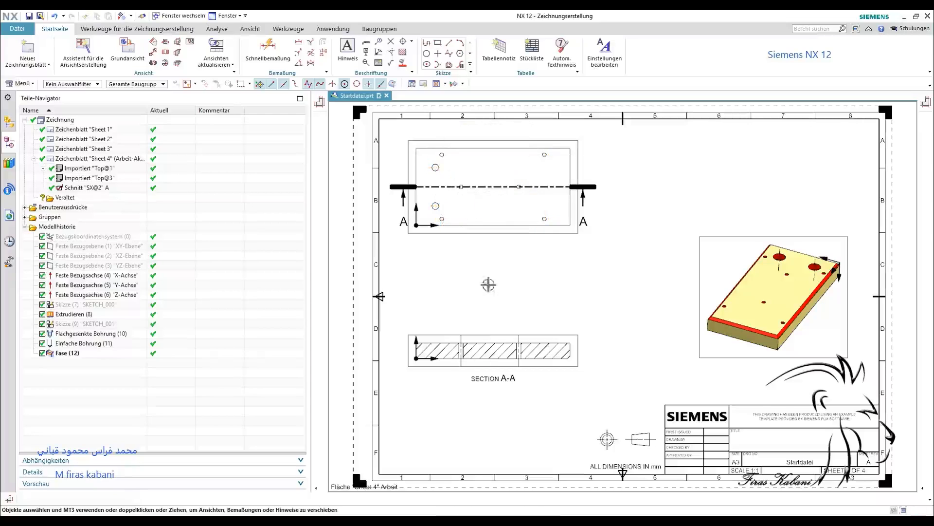
# Hide the fixed X, Y and Z datum axes so they no longer show in the drawing views
pyautogui.click(462, 349)
pyautogui.click(520, 323)
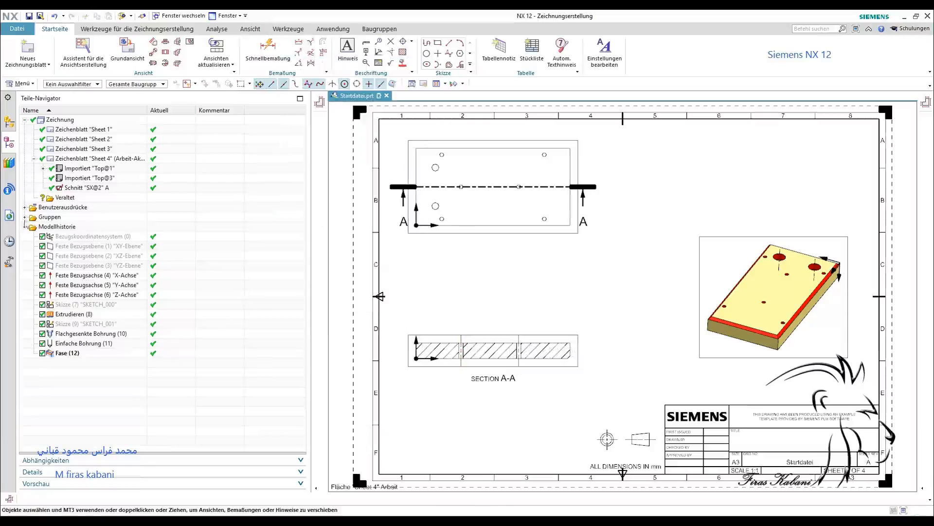
pyautogui.click(104, 280)
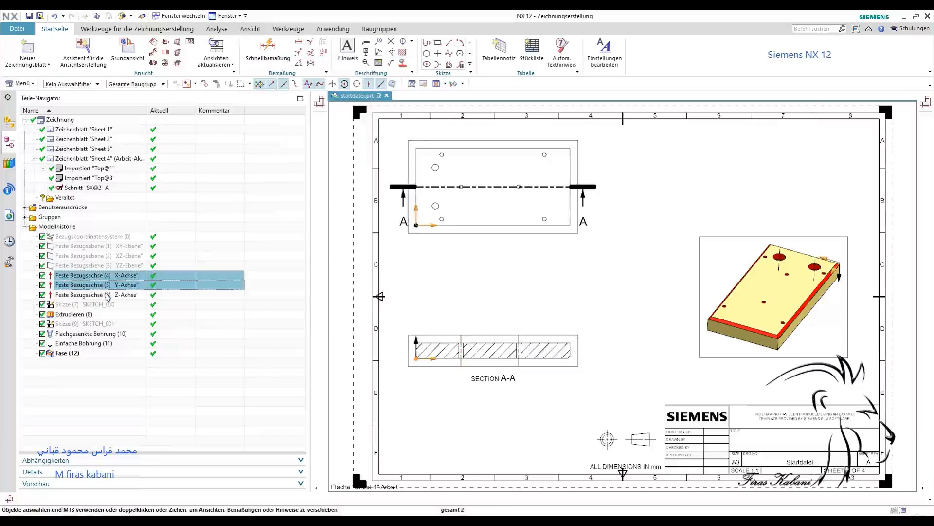
pyautogui.keyDown('shift'); pyautogui.click(106, 295); pyautogui.keyUp('shift')
pyautogui.rightClick(108, 294)
pyautogui.click(132, 297)
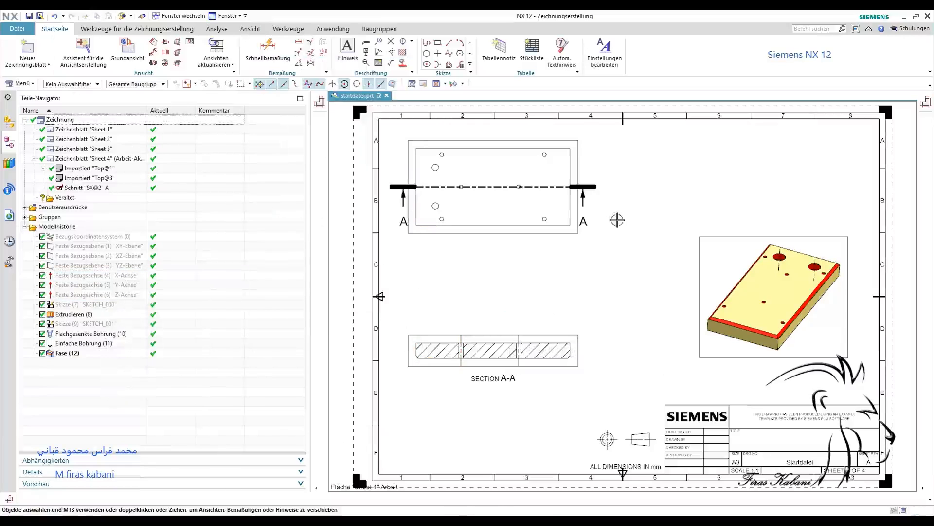
# Set the line width of section line A-A in the top view to 0.70 mm
pyautogui.doubleClick(592, 192)
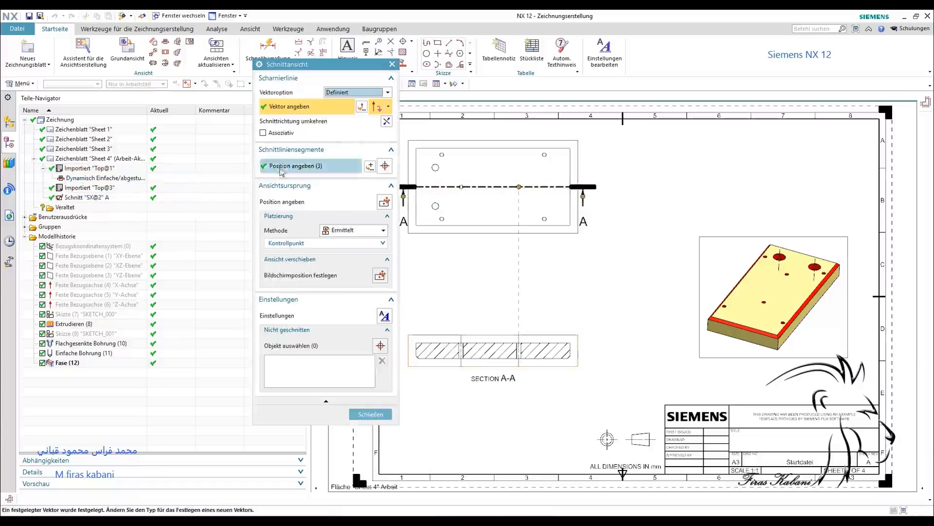
pyautogui.click(392, 64)
pyautogui.click(595, 186)
pyautogui.rightClick(595, 185)
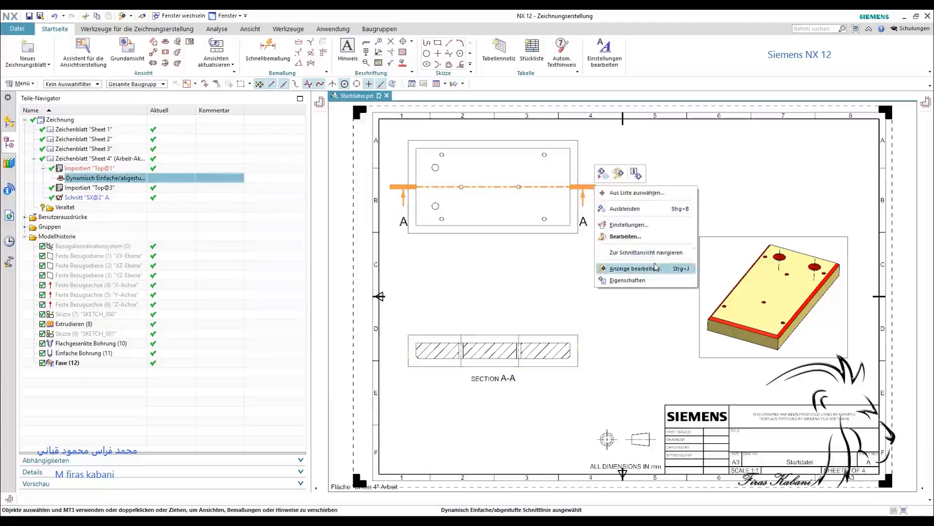
pyautogui.click(659, 227)
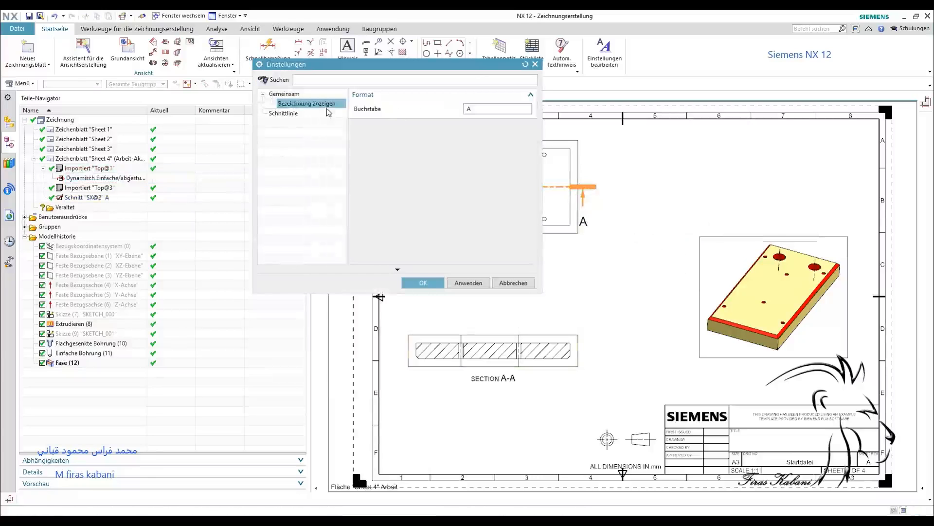
pyautogui.click(287, 113)
pyautogui.click(517, 142)
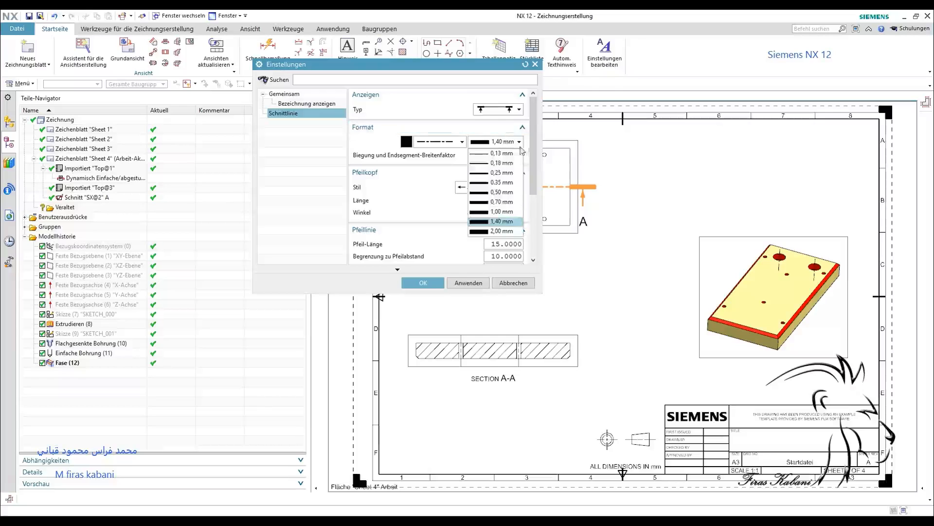
pyautogui.click(503, 202)
pyautogui.click(423, 283)
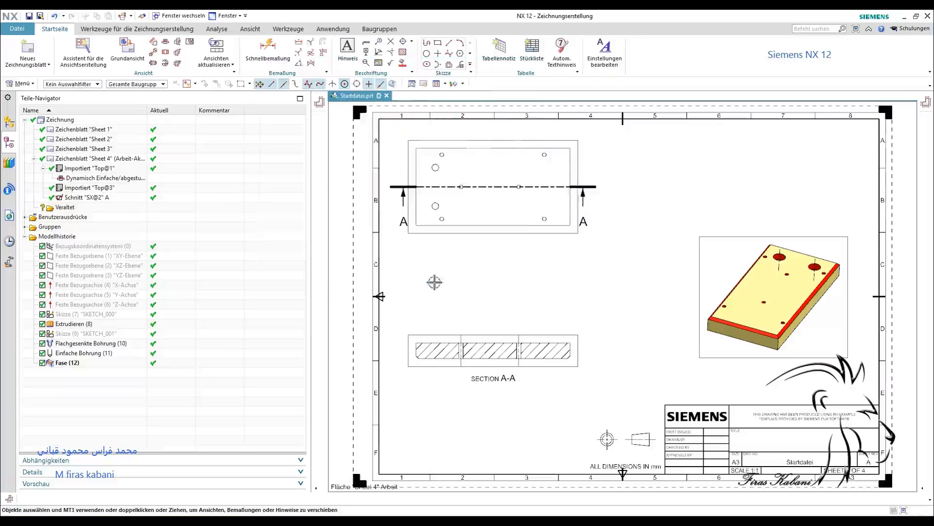
# Extend both ends of section line A-A outward in the top view so the arrows stand clear of the view border
pyautogui.doubleClick(588, 187)
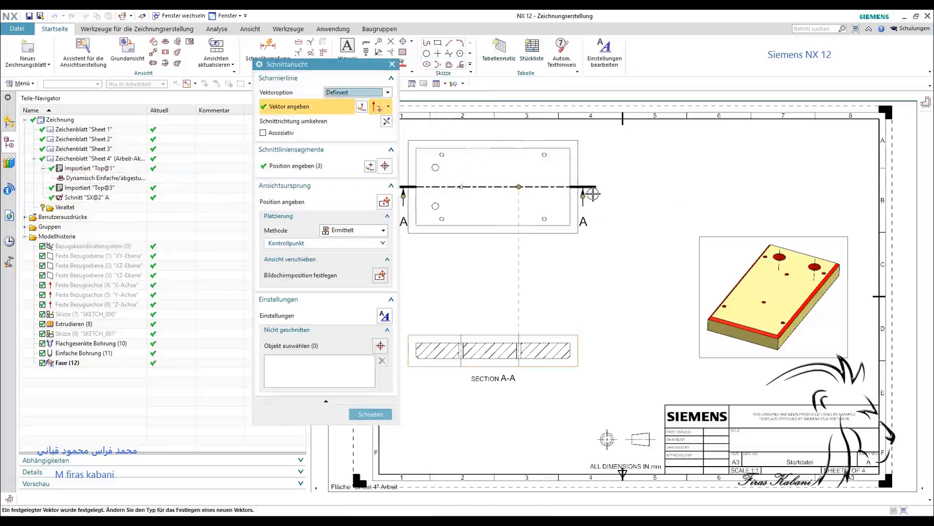
pyautogui.moveTo(584, 196); pyautogui.dragTo(598, 196)
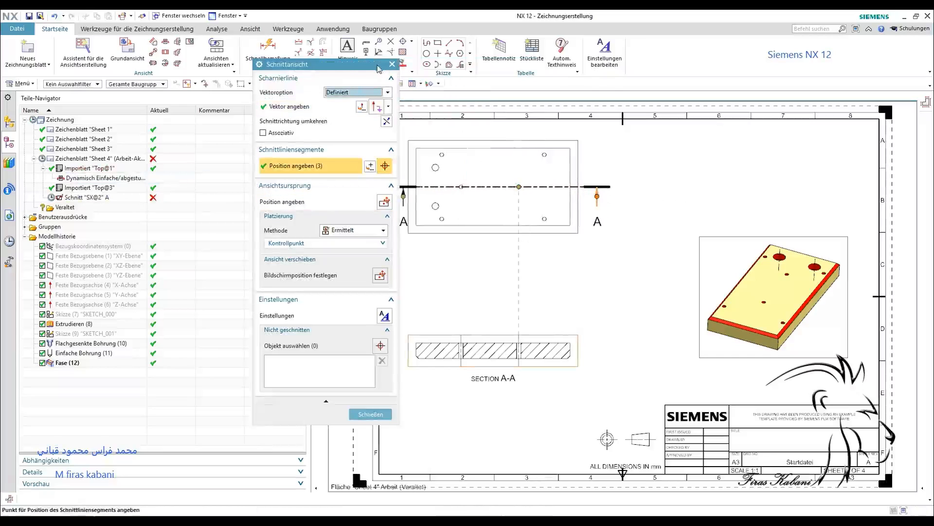
pyautogui.moveTo(379, 69); pyautogui.dragTo(248, 77)
pyautogui.moveTo(397, 196); pyautogui.dragTo(394, 196)
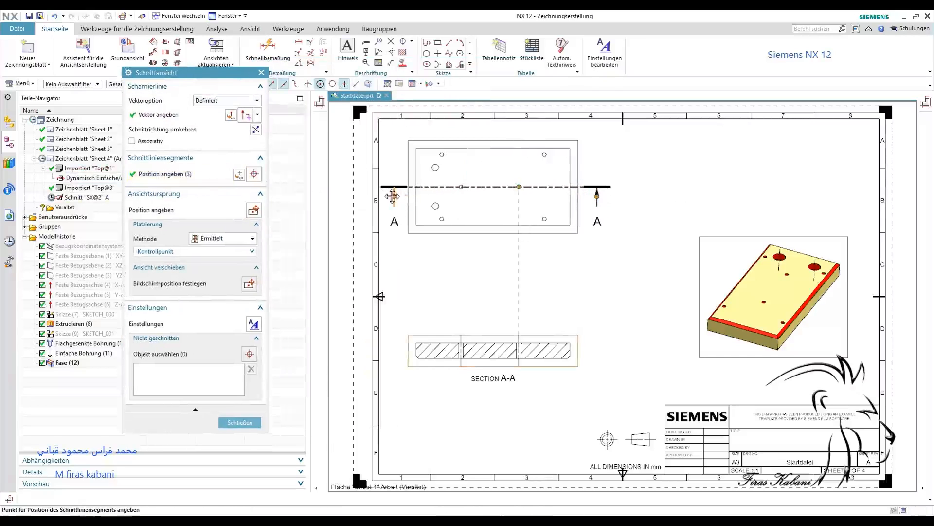
pyautogui.click(235, 422)
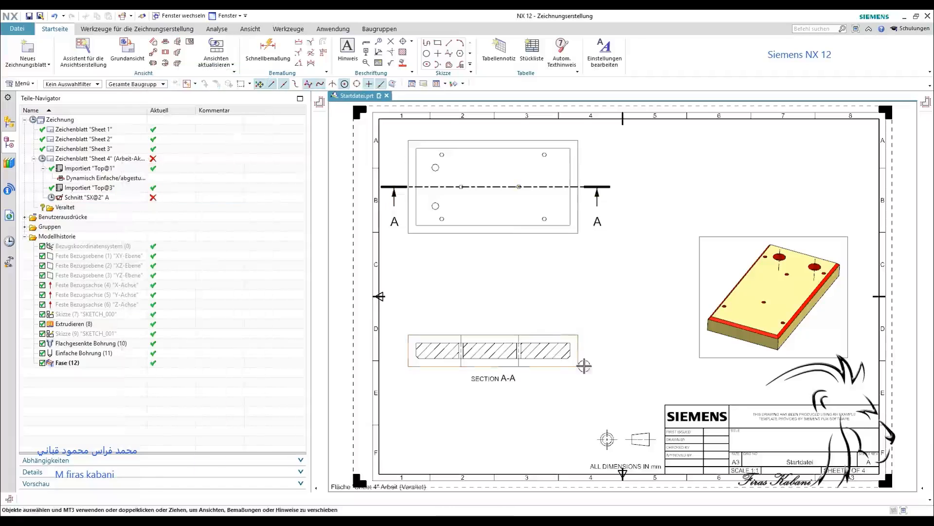
# Remove the prefix SECTION from the section view's label so it reads only A-A
pyautogui.doubleClick(514, 379)
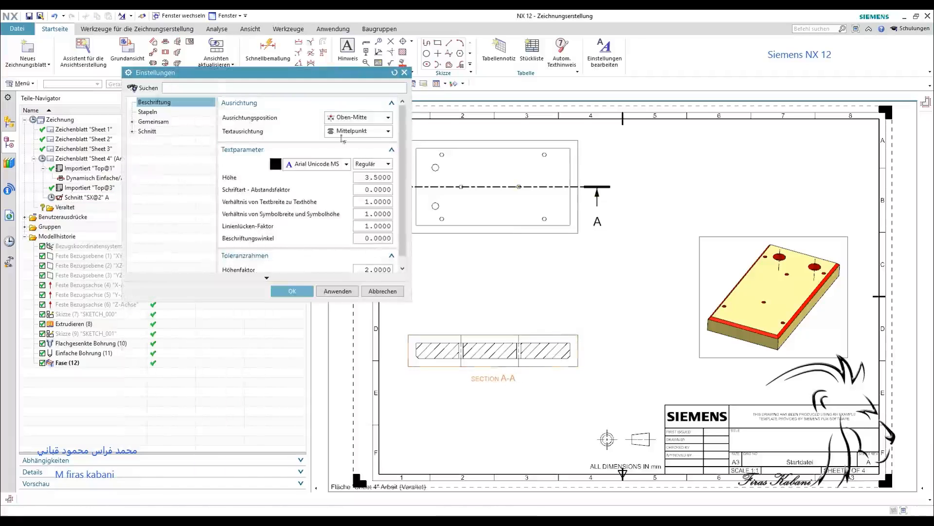
pyautogui.scroll(-1, 343, 140)
pyautogui.click(148, 112)
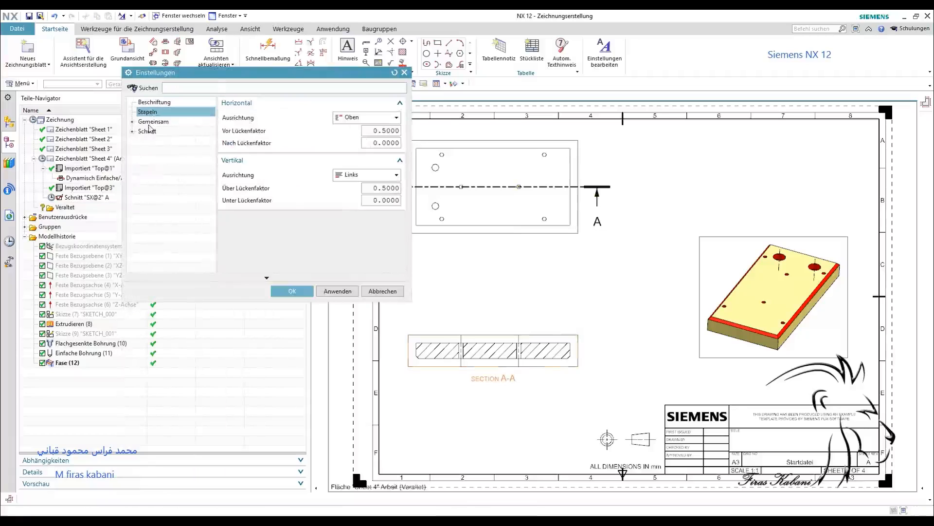
pyautogui.click(148, 131)
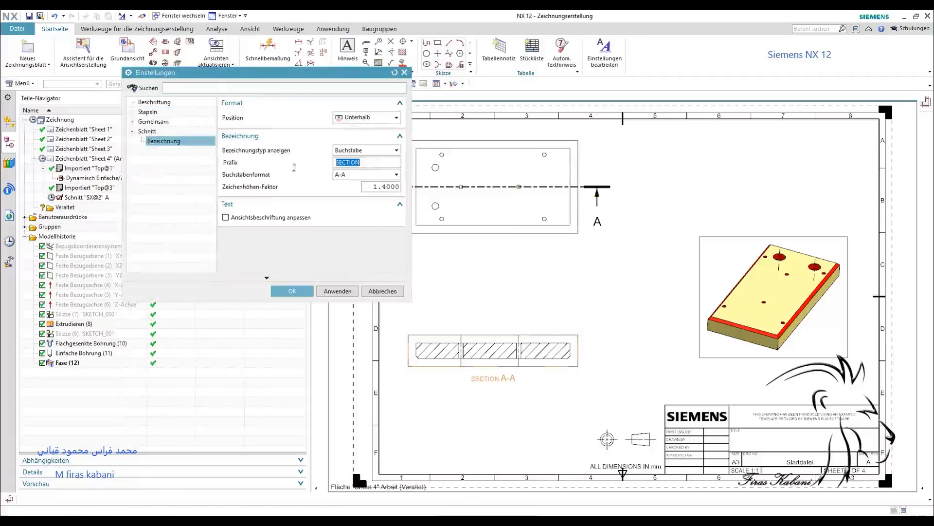
pyautogui.press('Delete')
pyautogui.click(305, 291)
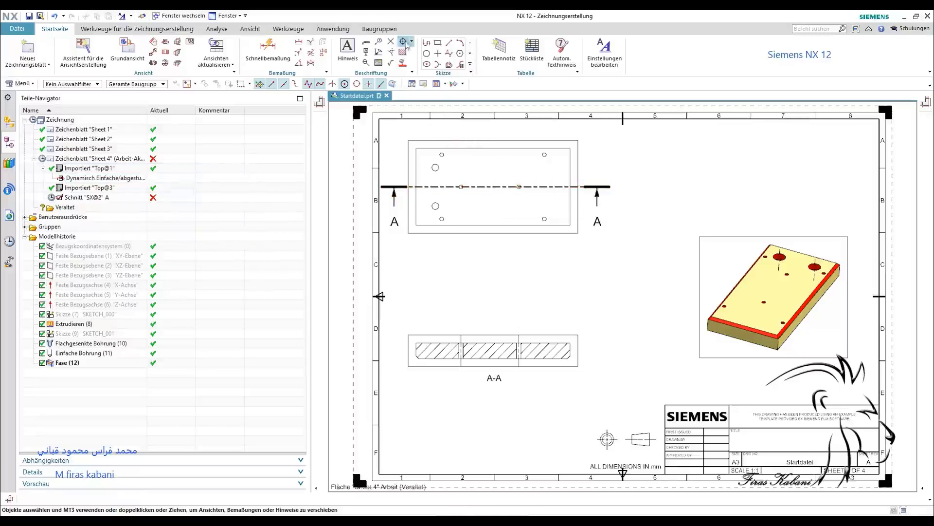
# Add a separate centre mark to each of the two large holes in the top view
pyautogui.scroll(1, 437, 168)
pyautogui.click(436, 167)
pyautogui.click(440, 152)
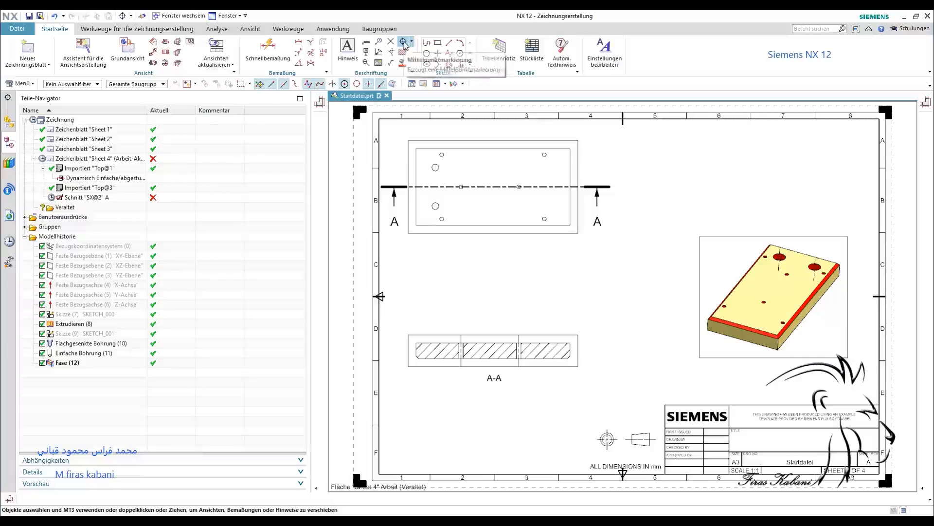
pyautogui.click(405, 43)
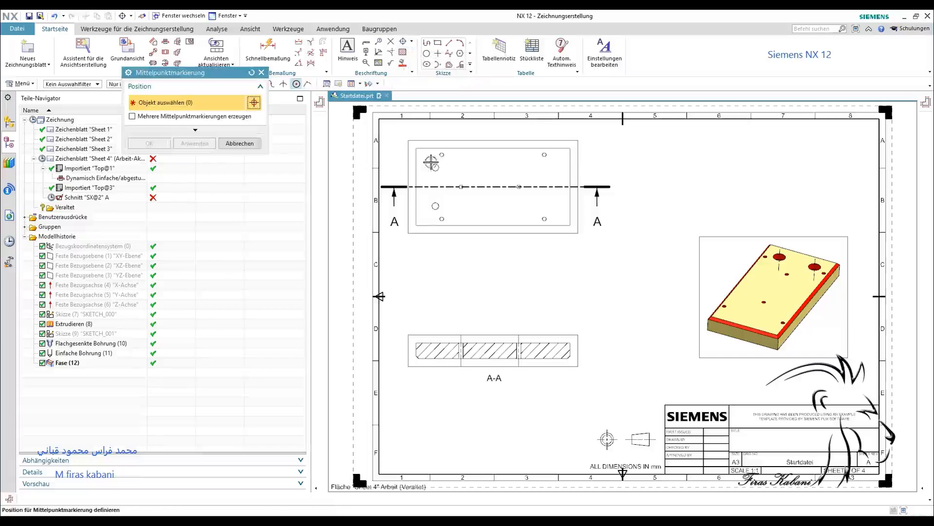
pyautogui.click(436, 168)
pyautogui.click(201, 144)
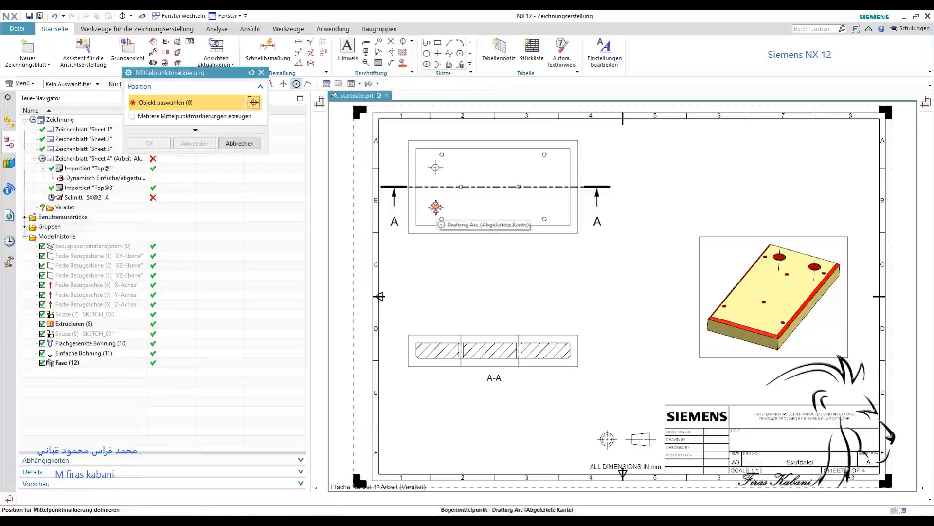
pyautogui.click(436, 206)
pyautogui.click(195, 143)
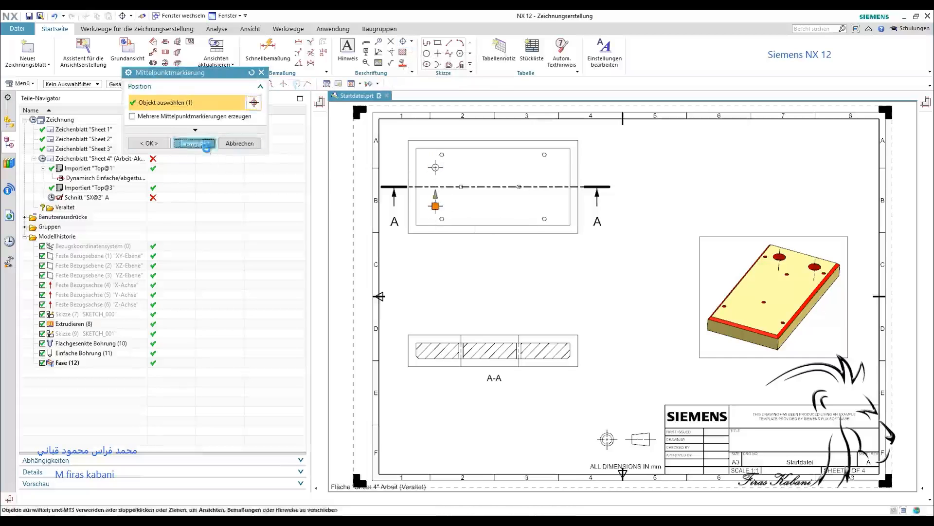
# Add individual centre marks to the six small holes in the top view
pyautogui.click(442, 218)
pyautogui.click(195, 143)
pyautogui.click(461, 187)
pyautogui.click(195, 143)
pyautogui.click(442, 155)
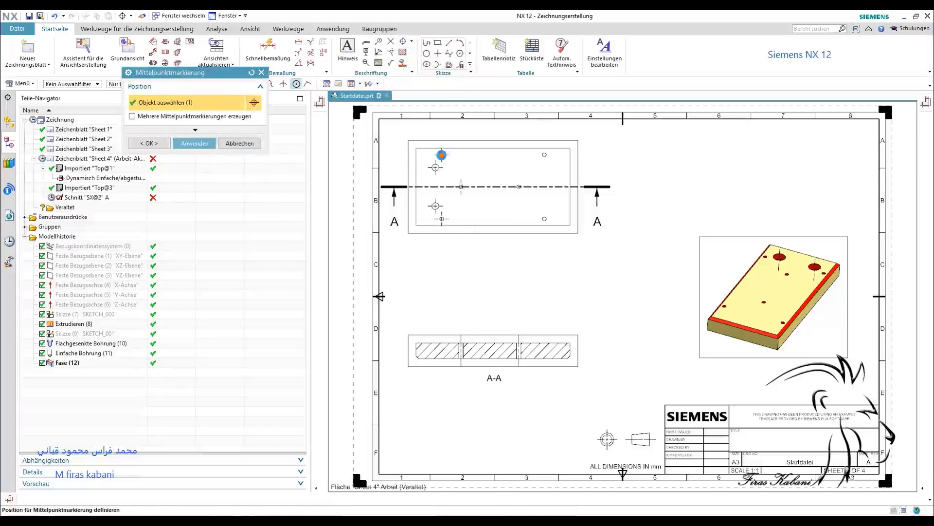
pyautogui.click(207, 144)
pyautogui.click(545, 154)
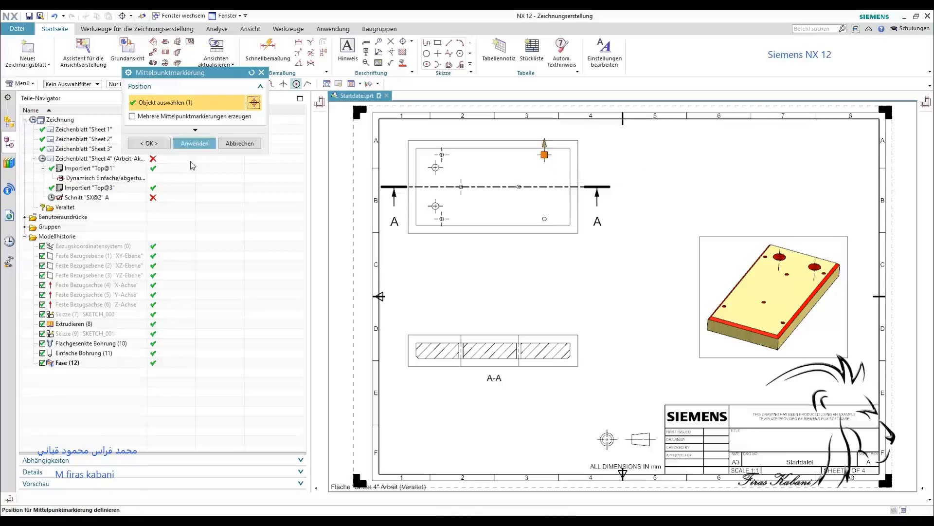
pyautogui.click(196, 150)
pyautogui.click(541, 216)
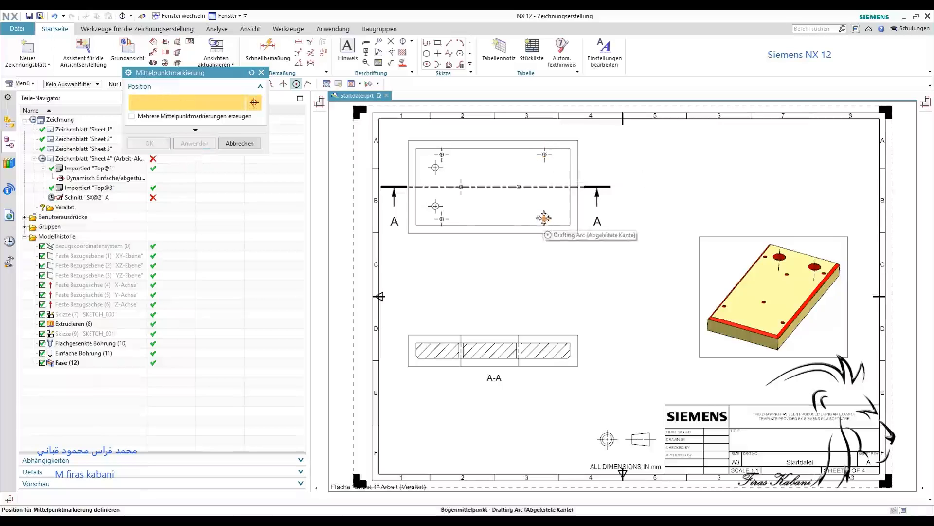
pyautogui.click(195, 143)
pyautogui.click(519, 188)
pyautogui.click(195, 143)
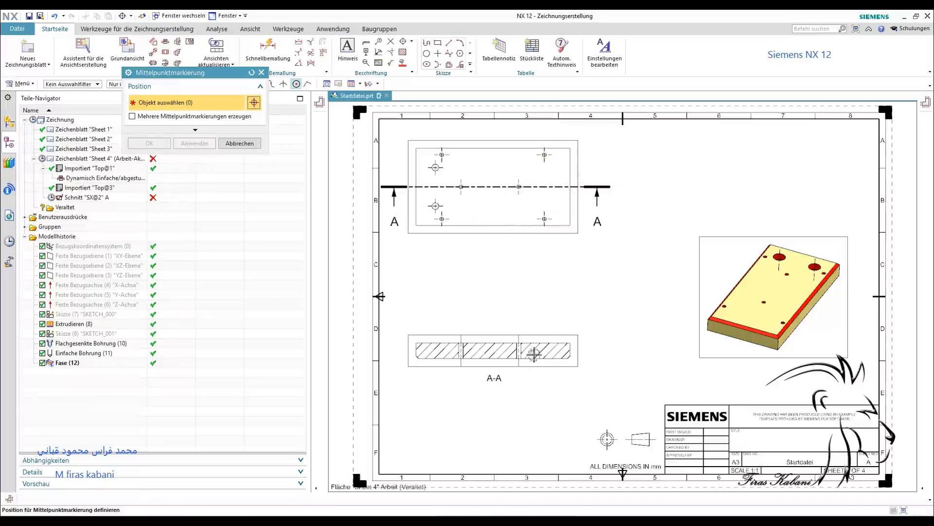
pyautogui.click(236, 142)
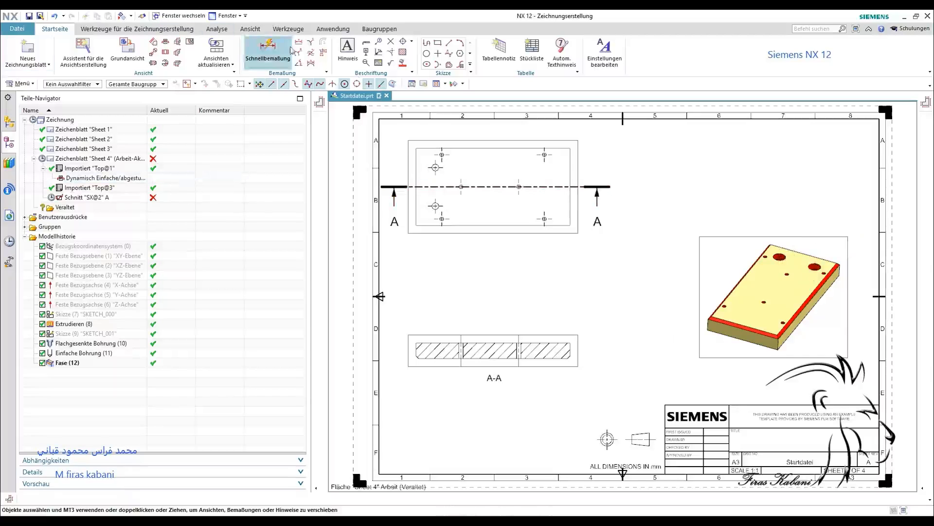
# Examine the top view's settings for smooth edges, perspective, shading, PMI, visible lines and hidden lines
pyautogui.click(268, 48)
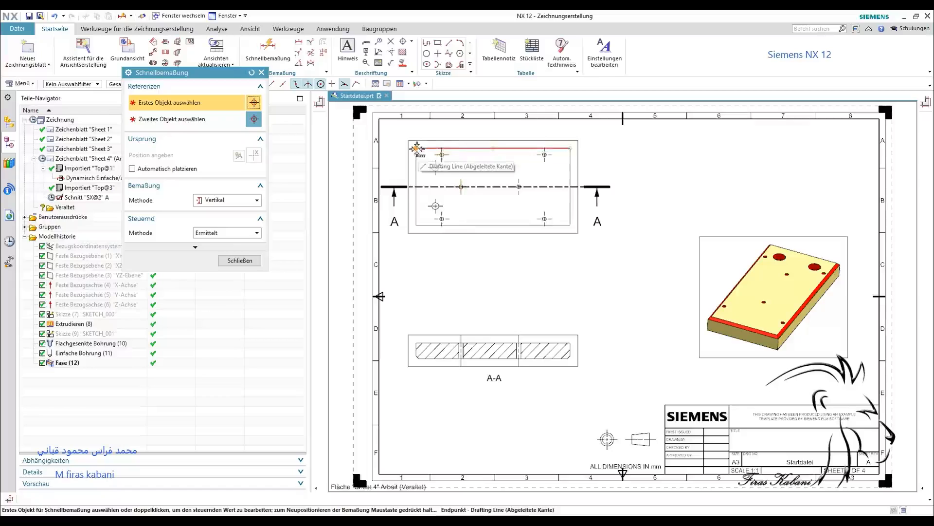
pyautogui.click(238, 261)
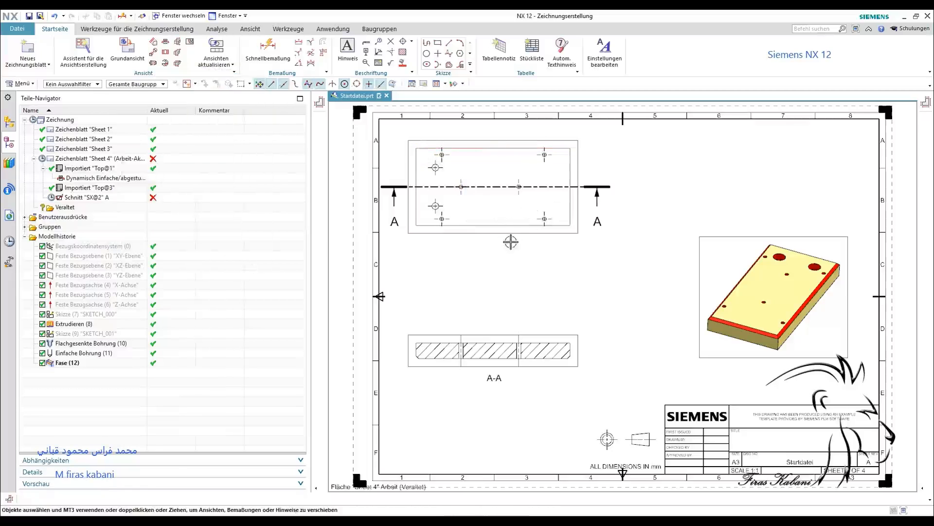
pyautogui.doubleClick(510, 234)
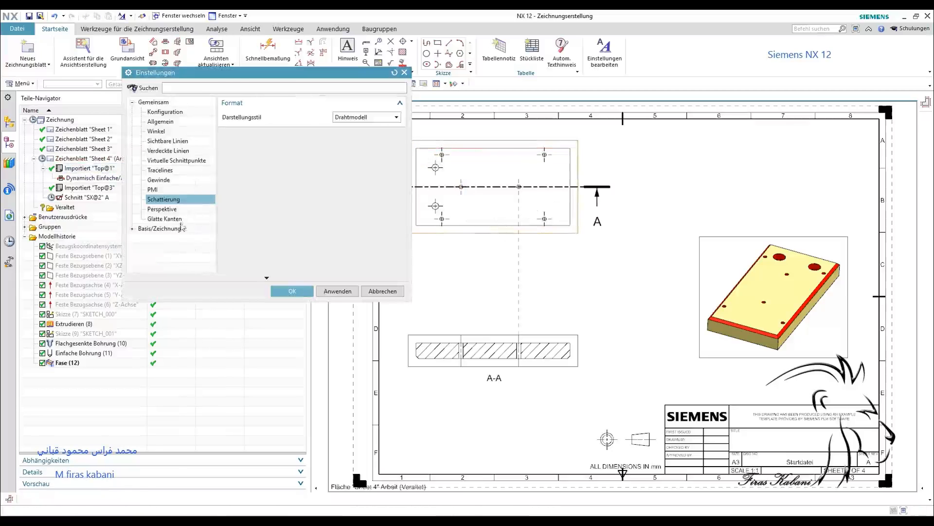
pyautogui.click(176, 219)
pyautogui.click(167, 210)
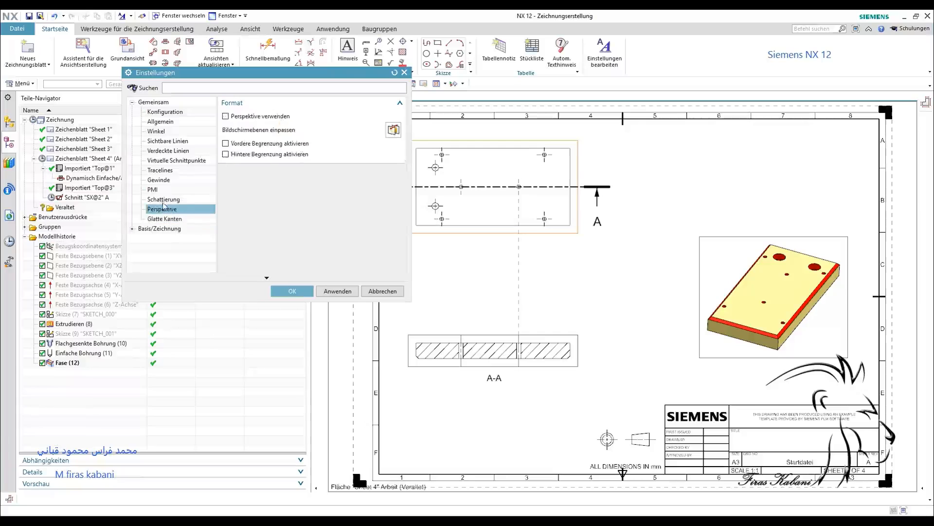
pyautogui.click(164, 200)
pyautogui.click(155, 190)
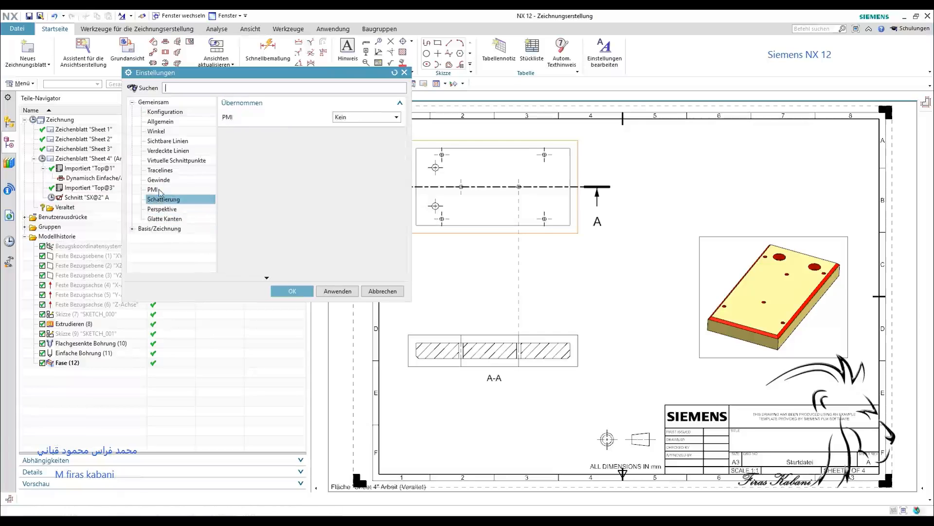
pyautogui.click(167, 142)
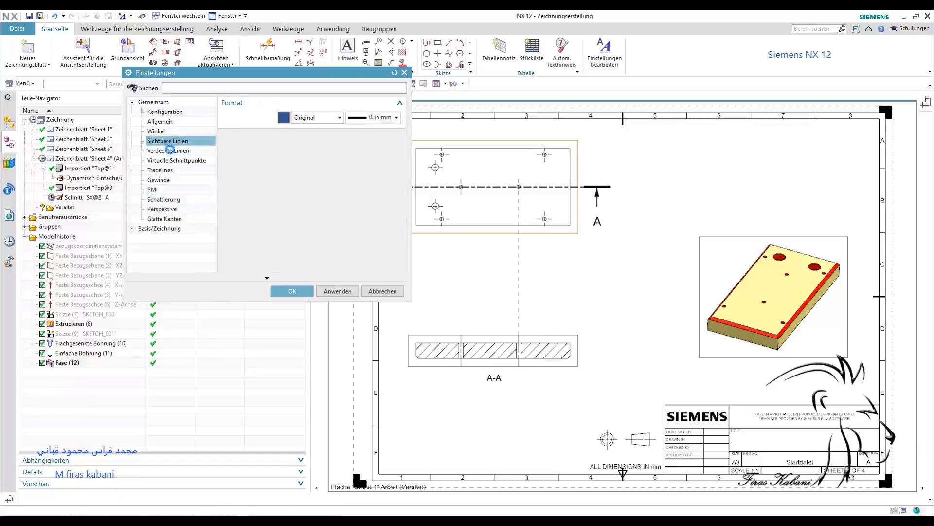
pyautogui.click(170, 151)
pyautogui.click(338, 129)
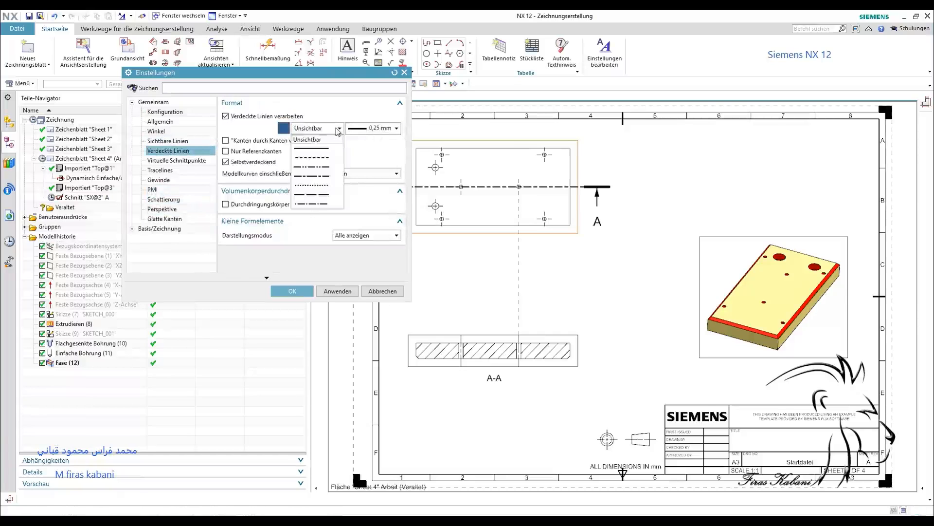
pyautogui.click(339, 130)
pyautogui.click(226, 117)
pyautogui.click(227, 117)
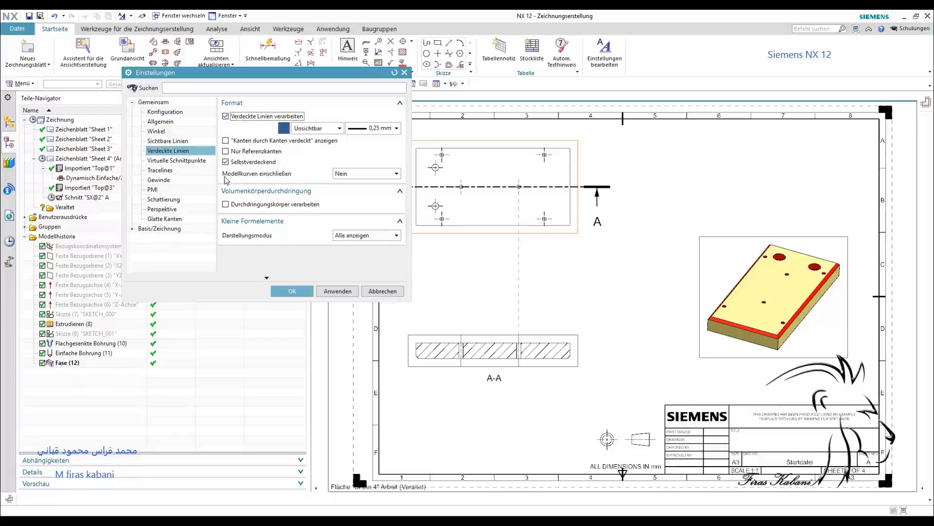
# Turn off the display of virtual intersections (Virtuelle Schnittpunkte) for the top view
pyautogui.click(176, 142)
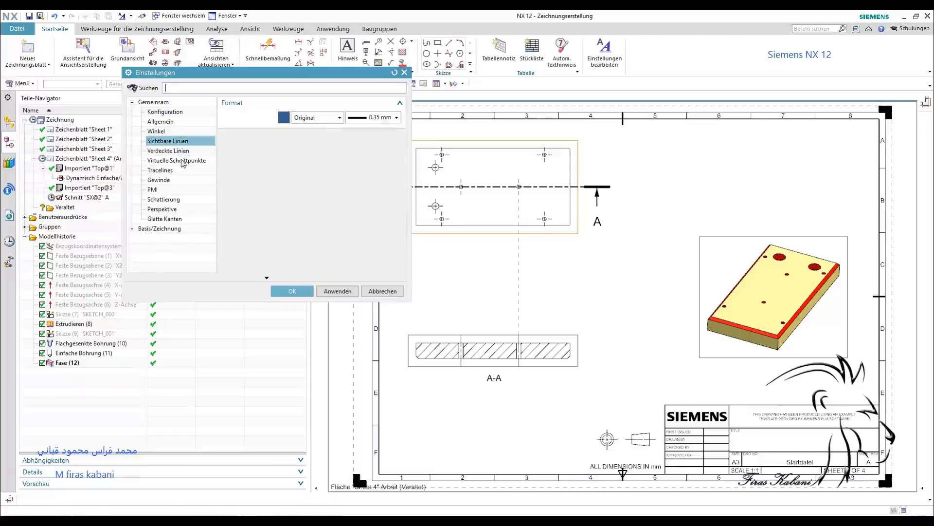
pyautogui.click(183, 162)
pyautogui.click(226, 116)
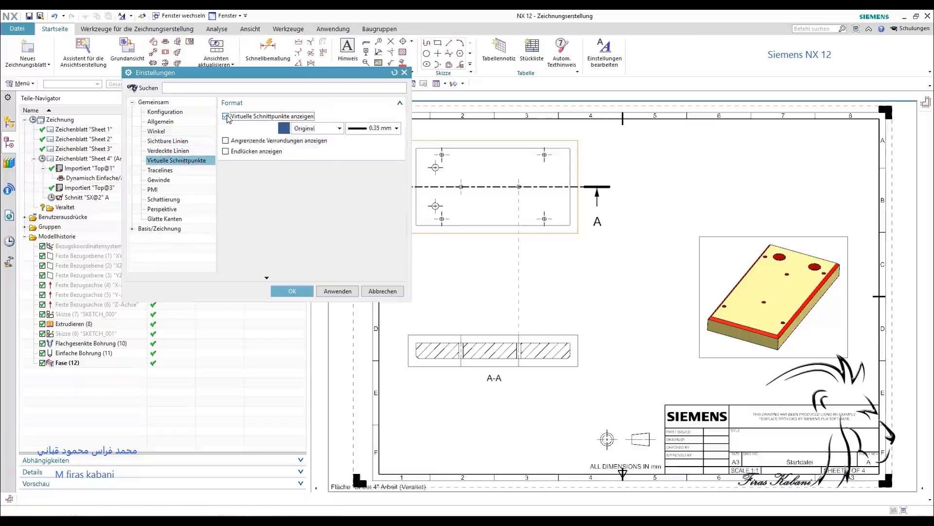
pyautogui.click(226, 117)
pyautogui.click(226, 117)
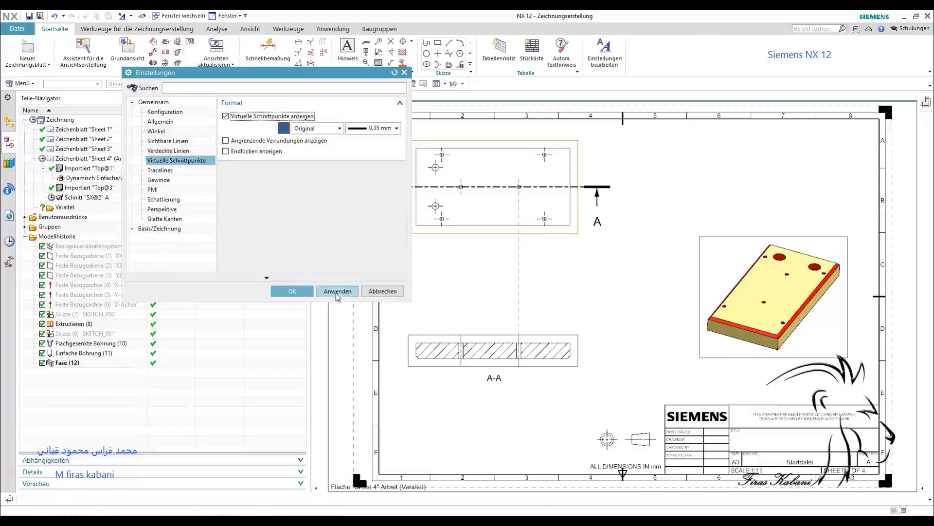
pyautogui.click(336, 292)
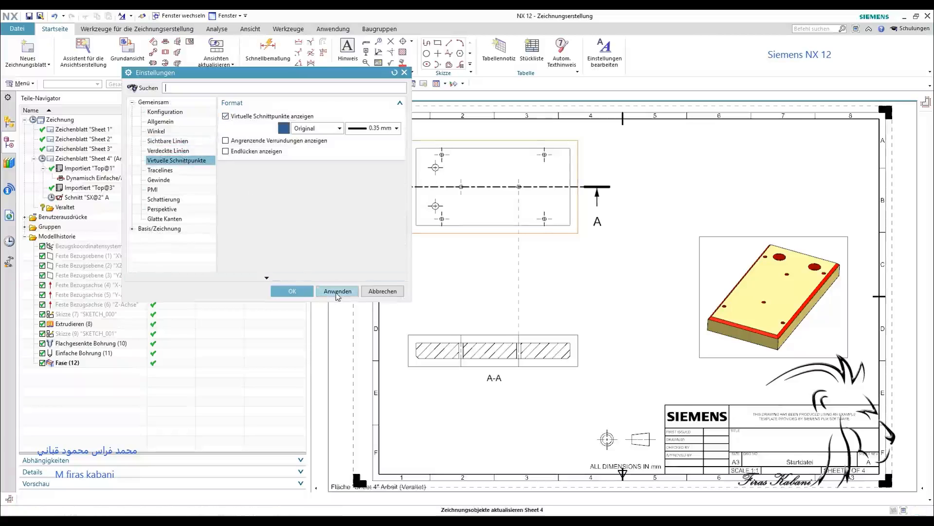
pyautogui.click(226, 116)
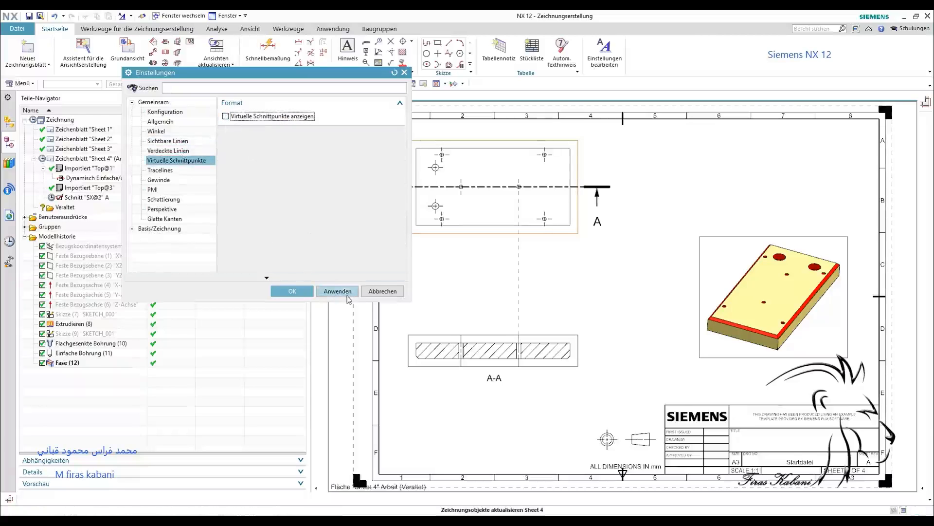
pyautogui.click(307, 292)
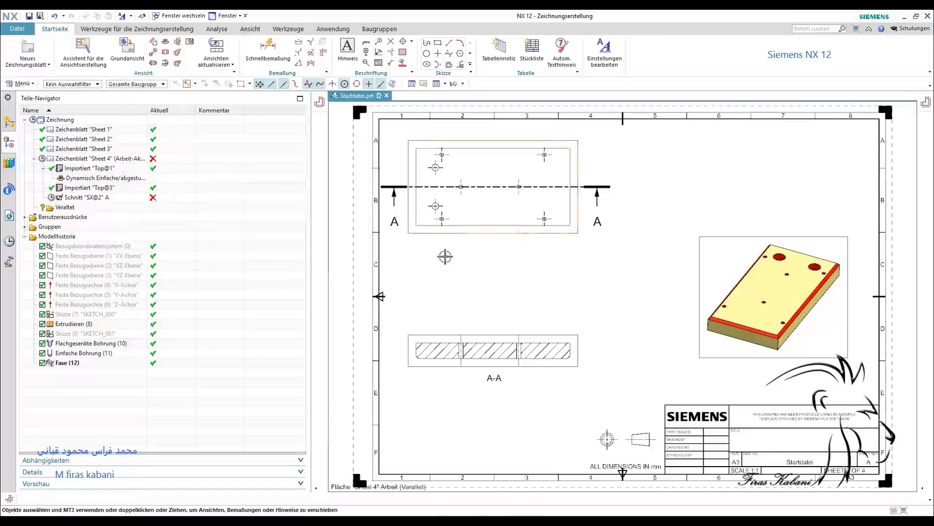
# Enable the display of edges hidden by edges (Kanten durch Kanten verdeckt) in the top view's hidden-line settings
pyautogui.doubleClick(446, 233)
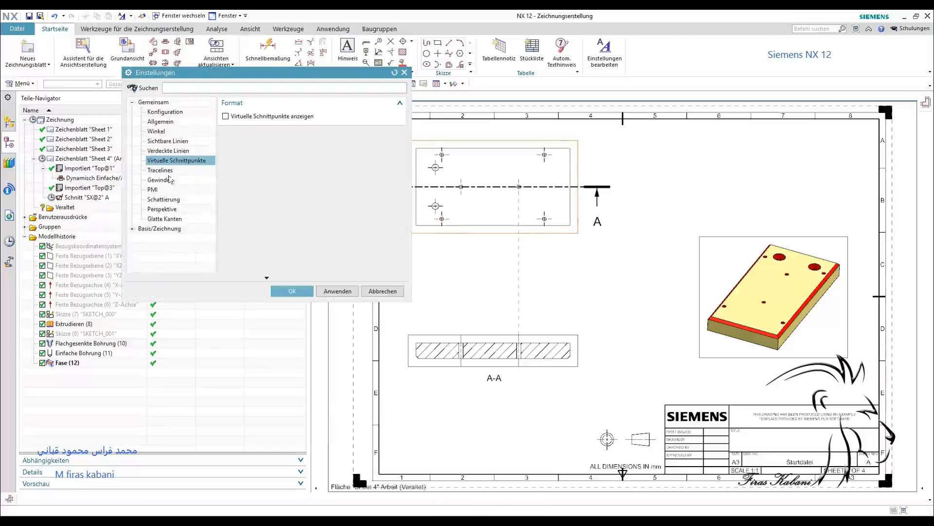
pyautogui.click(187, 151)
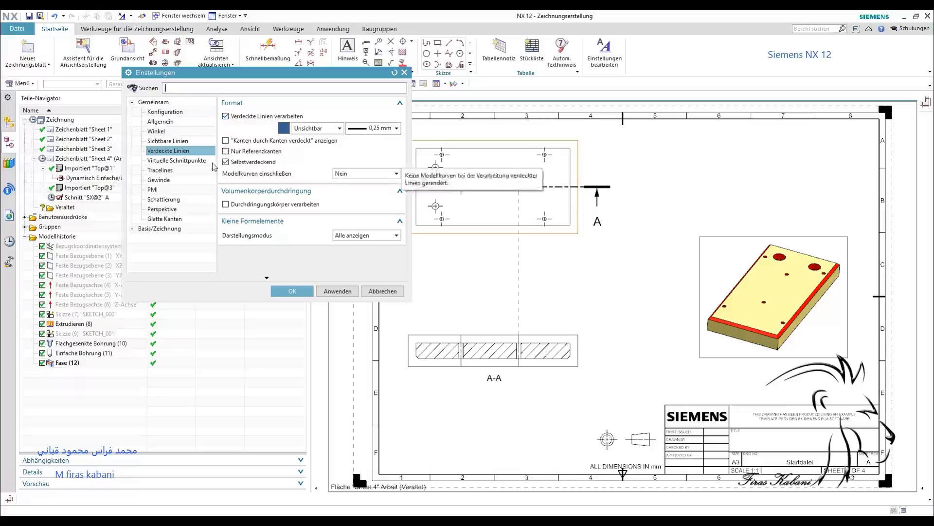
pyautogui.click(226, 141)
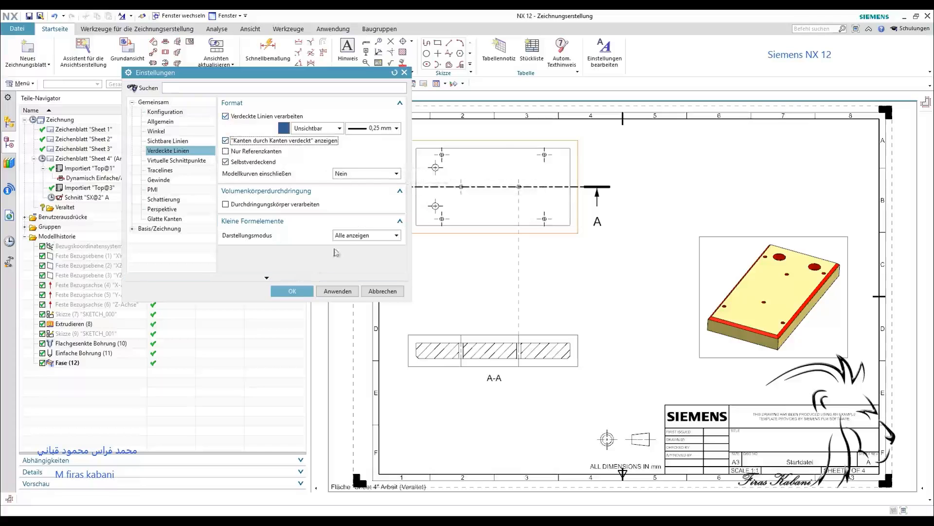
pyautogui.click(294, 292)
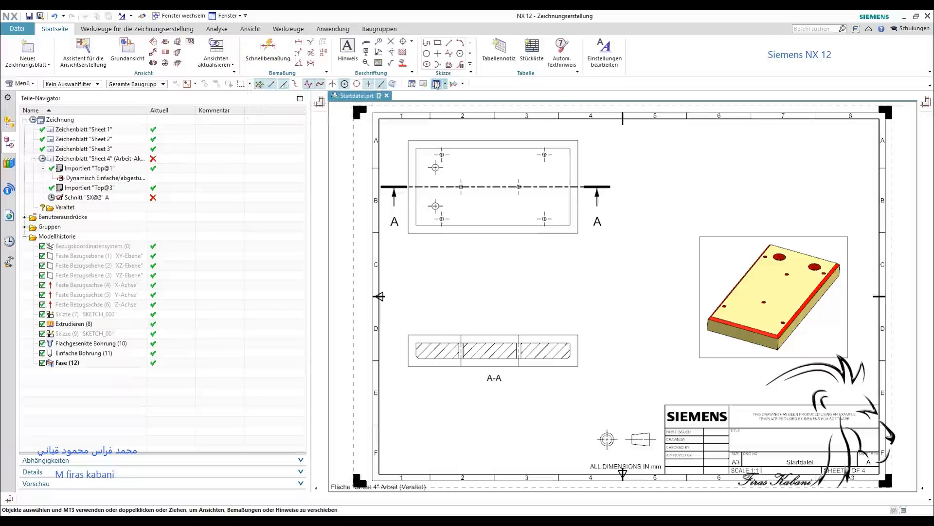
# Add a vertical dimension between the centres of the two large holes in the top view, placed left of them
pyautogui.click(268, 49)
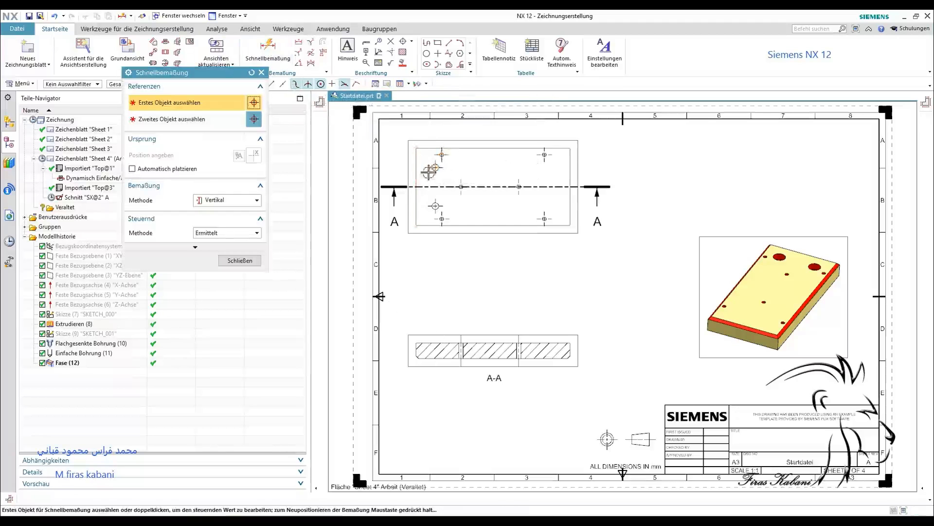
pyautogui.click(436, 167)
pyautogui.click(436, 205)
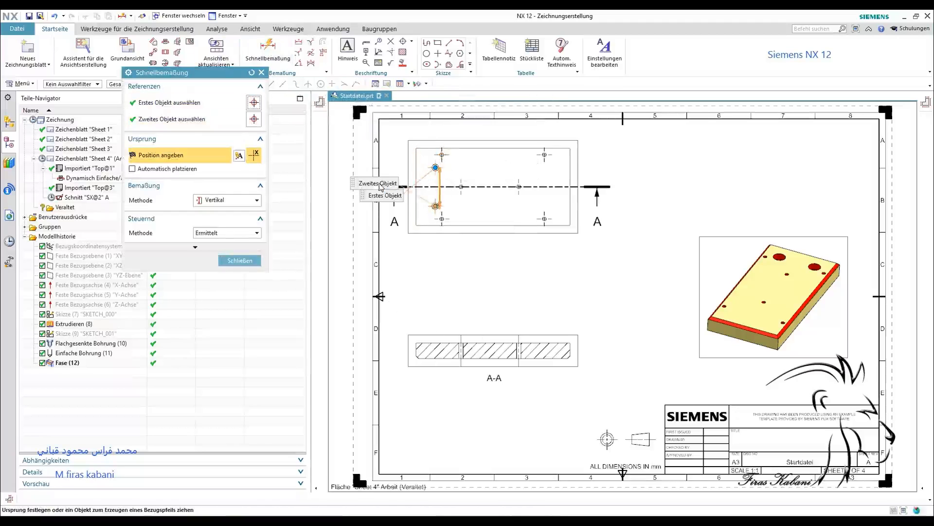
pyautogui.click(400, 184)
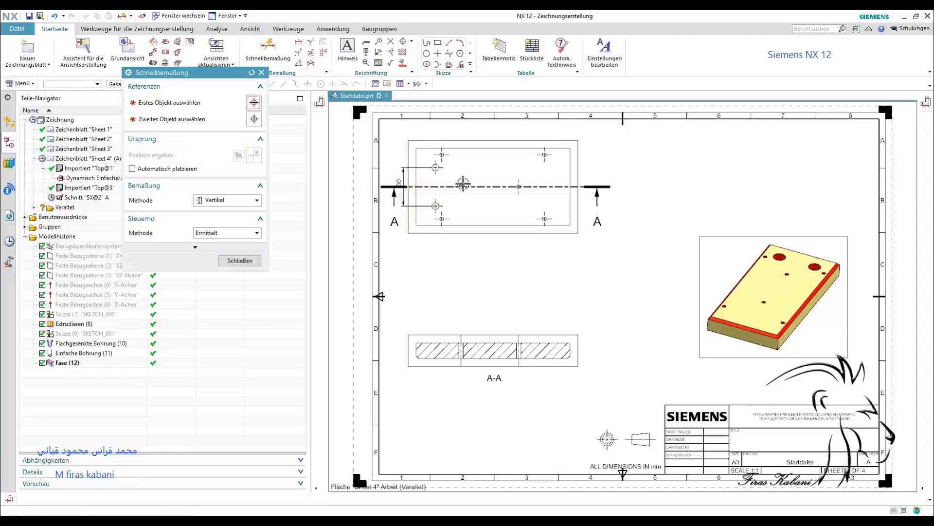
pyautogui.click(239, 260)
# Shift the top view toward the right on the sheet and move its hole-spacing dimension outside the view, left of the section arrow
pyautogui.moveTo(578, 219)
pyautogui.mouseDown()
pyautogui.moveTo(615, 217)
pyautogui.moveTo(615, 232)
pyautogui.mouseUp()
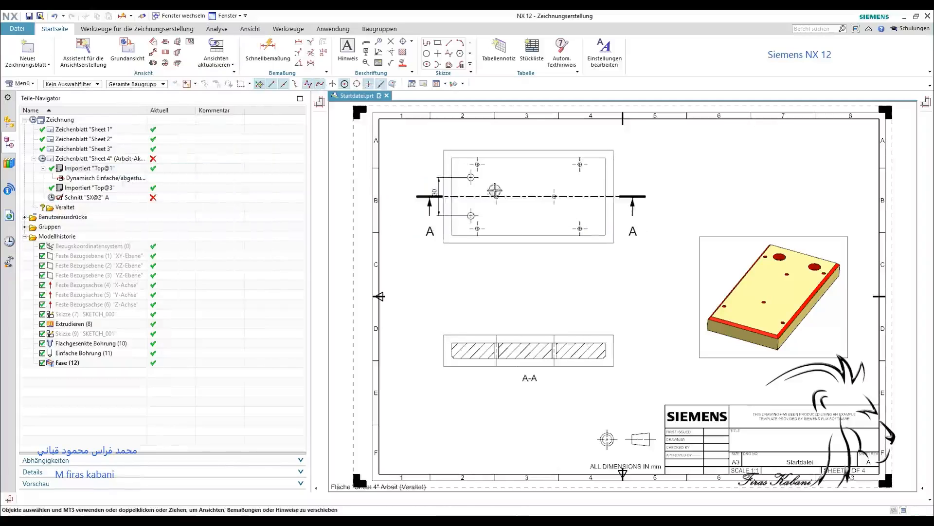
pyautogui.moveTo(440, 188); pyautogui.dragTo(408, 199)
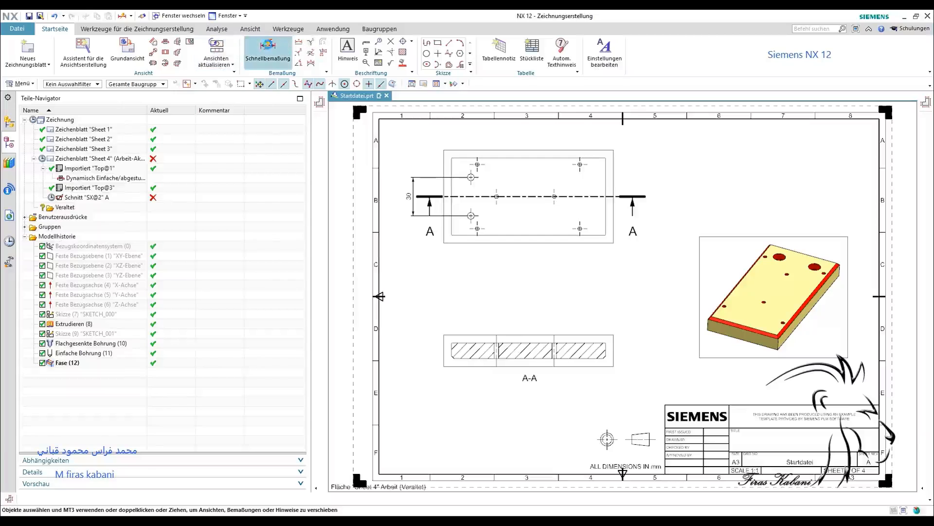
# Add a vertical dimension between the two left corner holes of the top view, placed outside the large-hole dimension
pyautogui.click(268, 48)
pyautogui.click(478, 164)
pyautogui.click(478, 230)
pyautogui.click(391, 199)
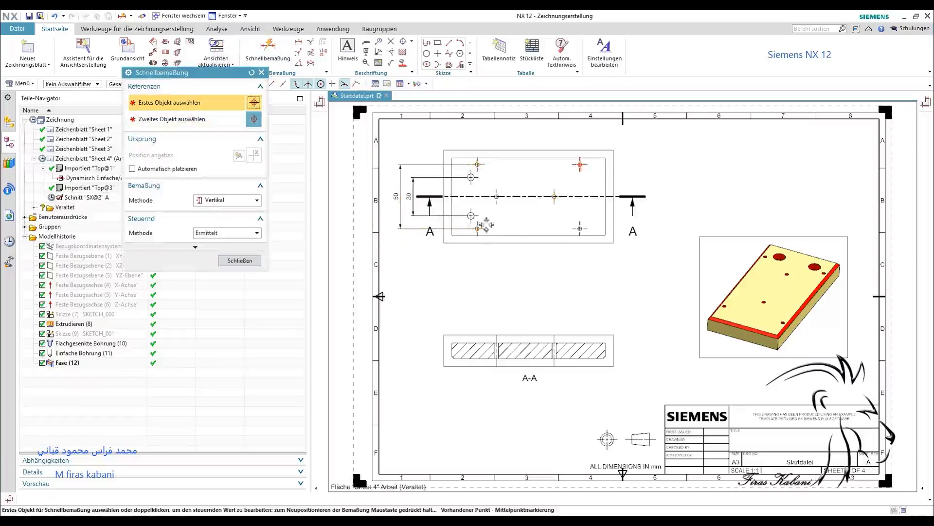
# Dimension the plate's overall height in the top view between its left corners, outside the existing vertical dimensions
pyautogui.click(452, 235)
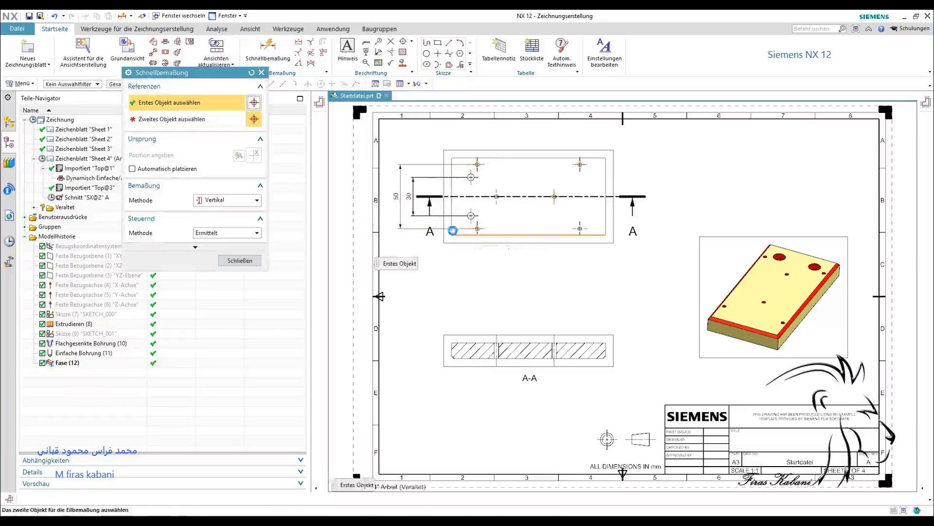
pyautogui.click(452, 158)
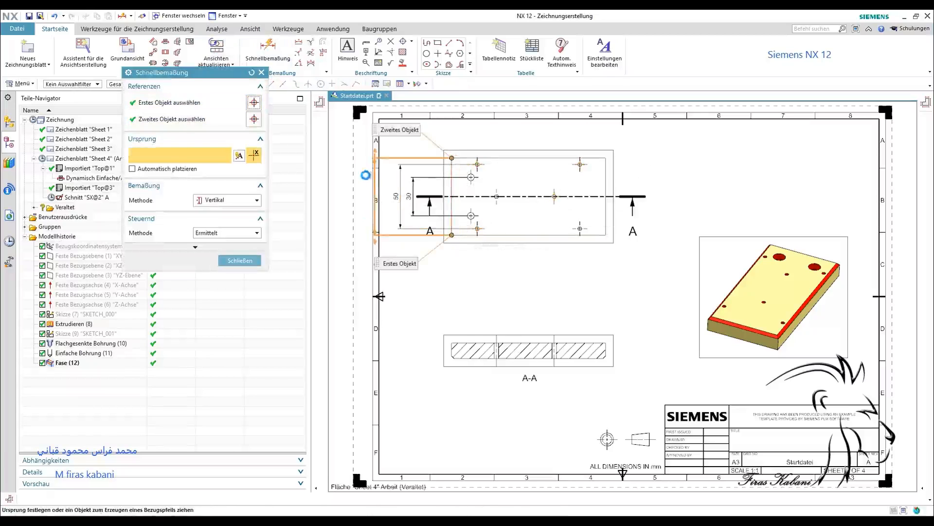
pyautogui.click(388, 190)
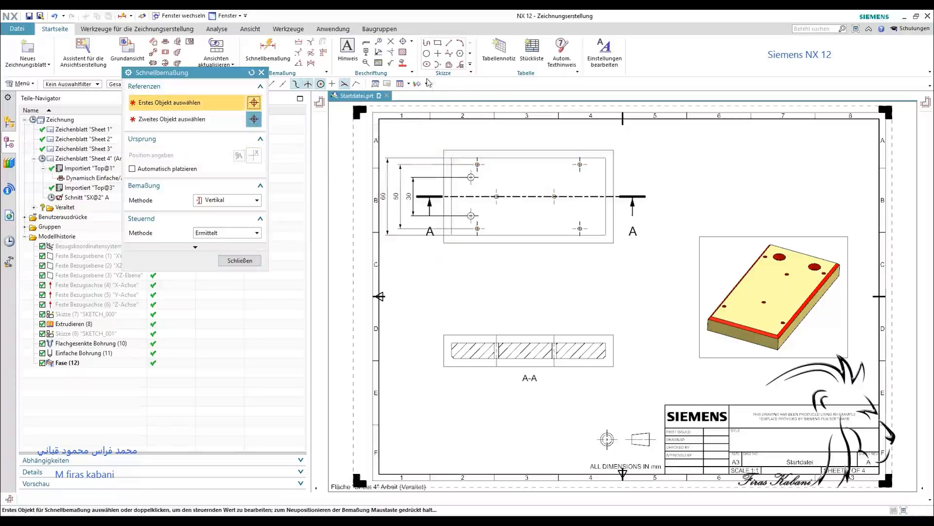
# Add a chamfer dimension to the lower-left chamfer in section A-A, placed left of the view, and save the file
pyautogui.click(311, 43)
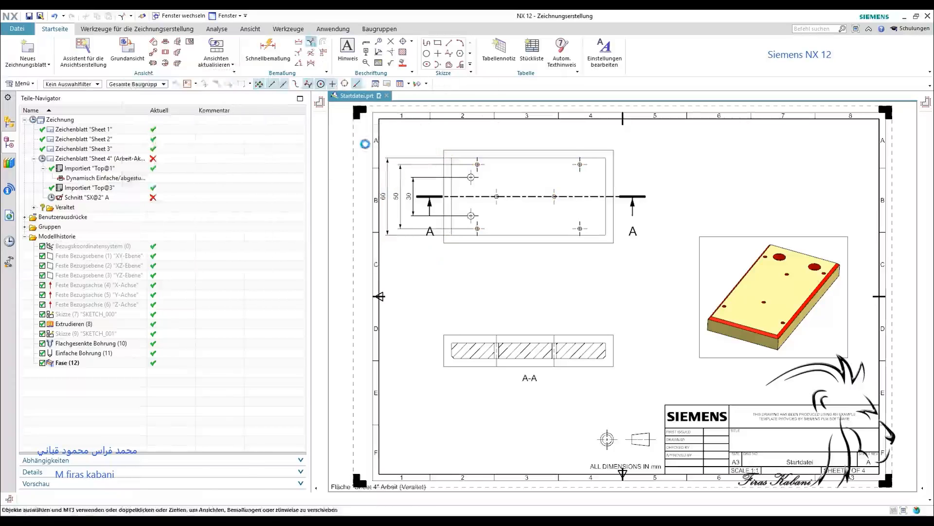
pyautogui.click(453, 359)
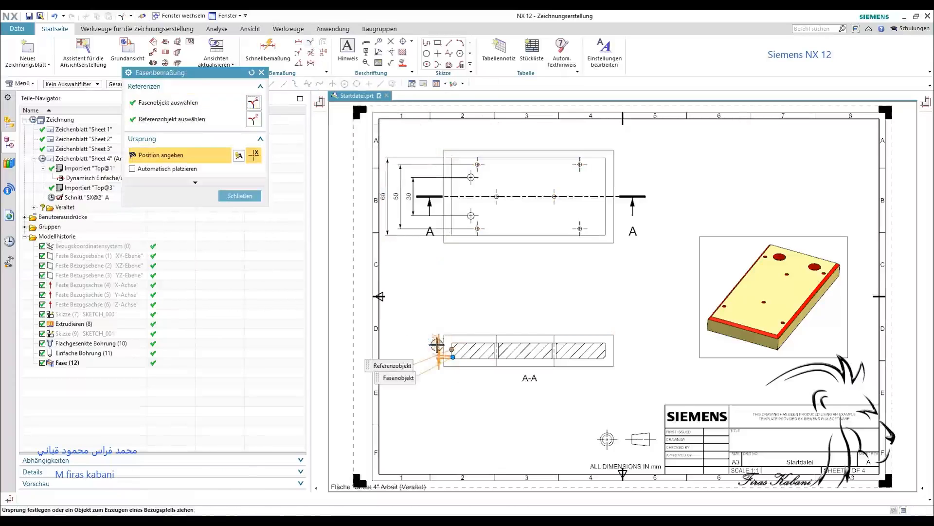
pyautogui.click(436, 344)
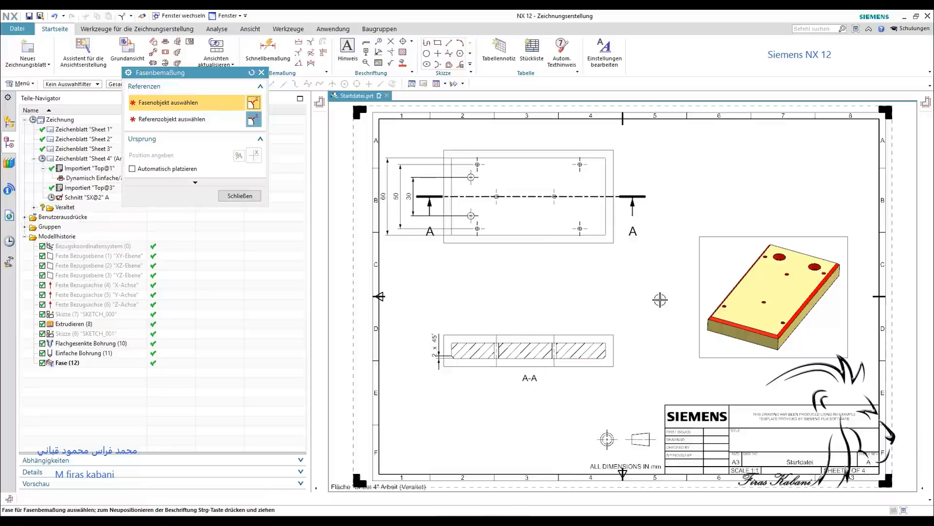
pyautogui.click(239, 195)
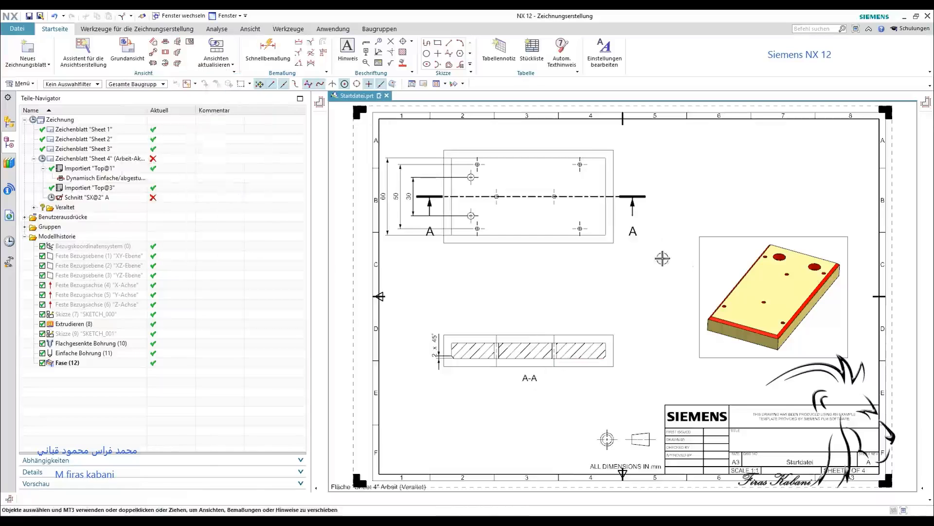
pyautogui.click(30, 16)
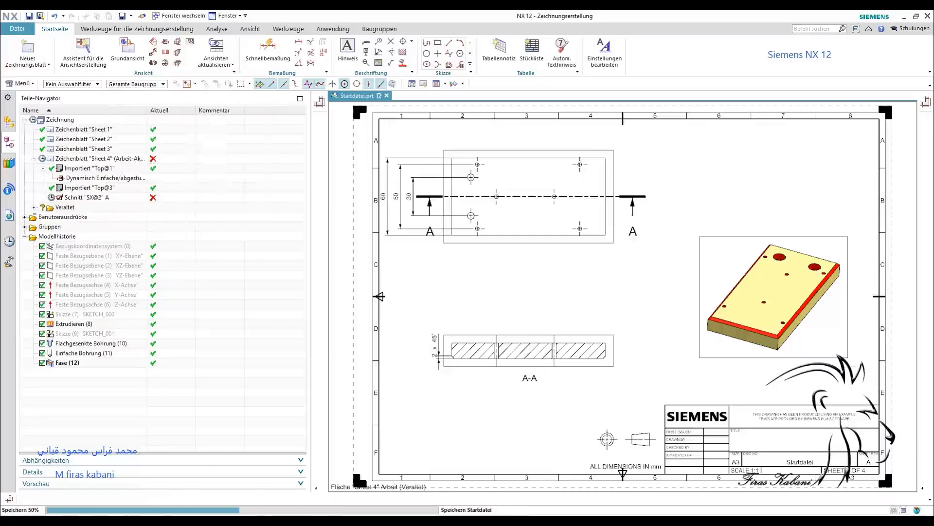